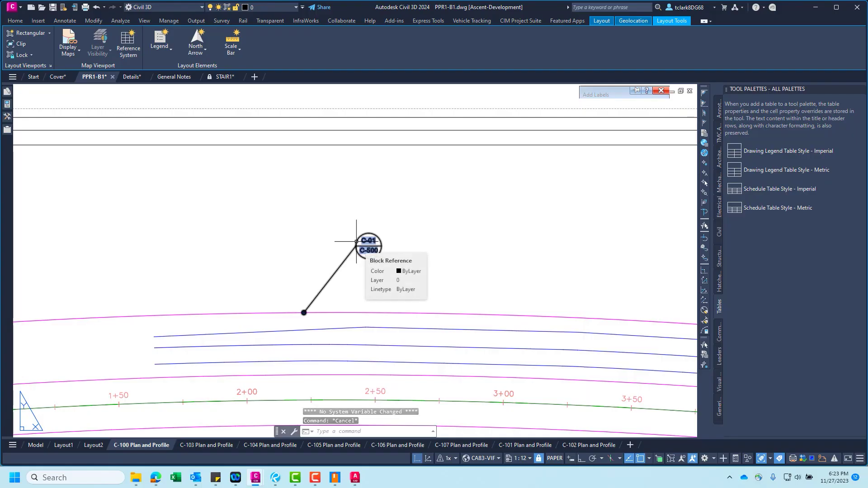
Step: Close the Tool Palettes and select the C-01/C-500 callout to reveal its Cross Drain Detail link
{"action": "key", "text": "Escape"}
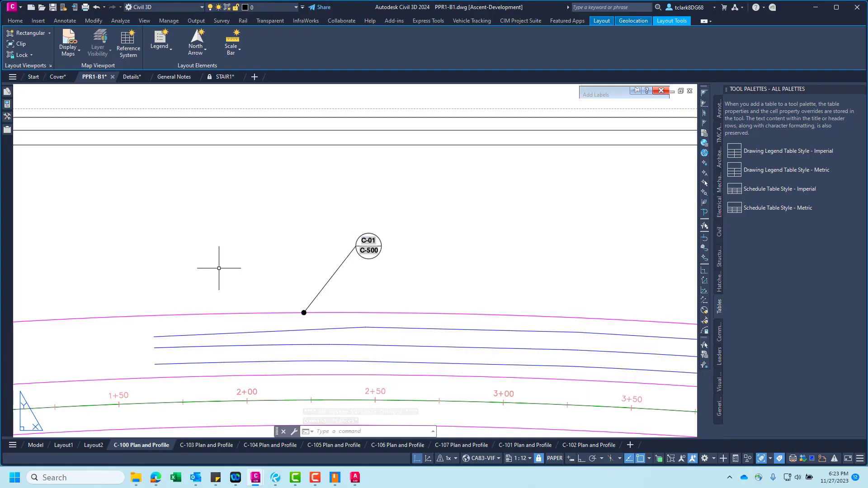
{"action": "left_click", "coordinate": [863, 89]}
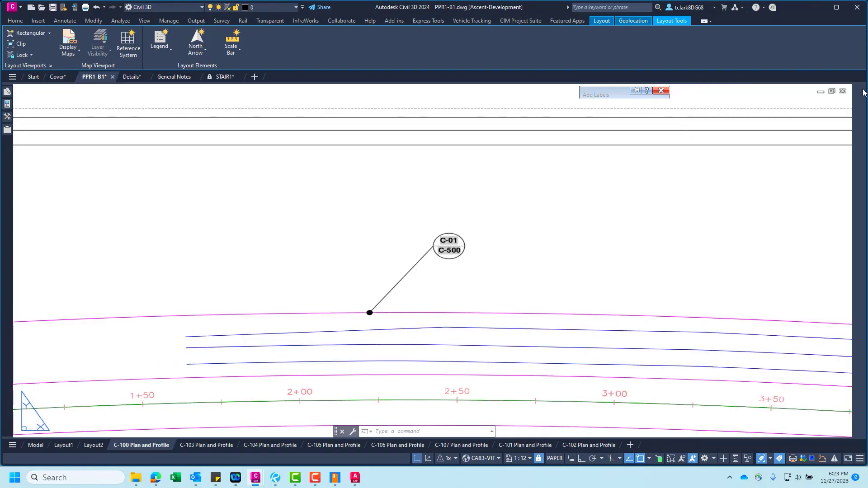
{"action": "middle_click_drag", "start_coordinate": [305, 223], "coordinate": [394, 194]}
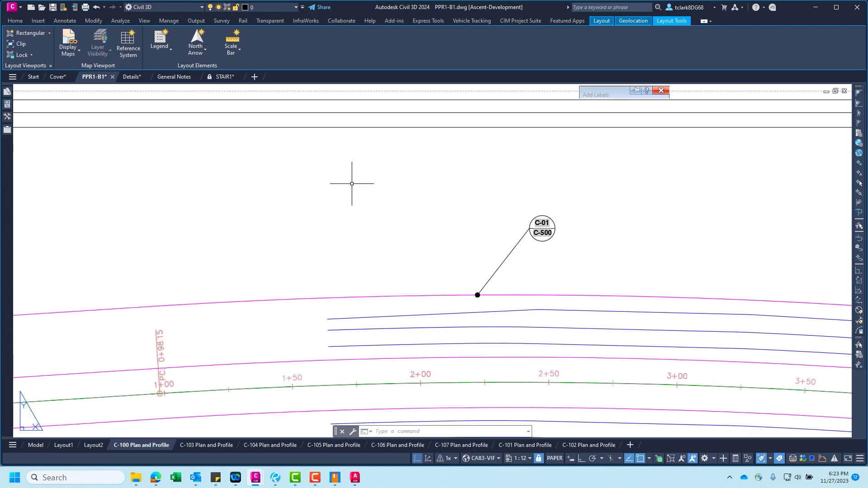
{"action": "middle_click_drag", "start_coordinate": [472, 266], "coordinate": [418, 249]}
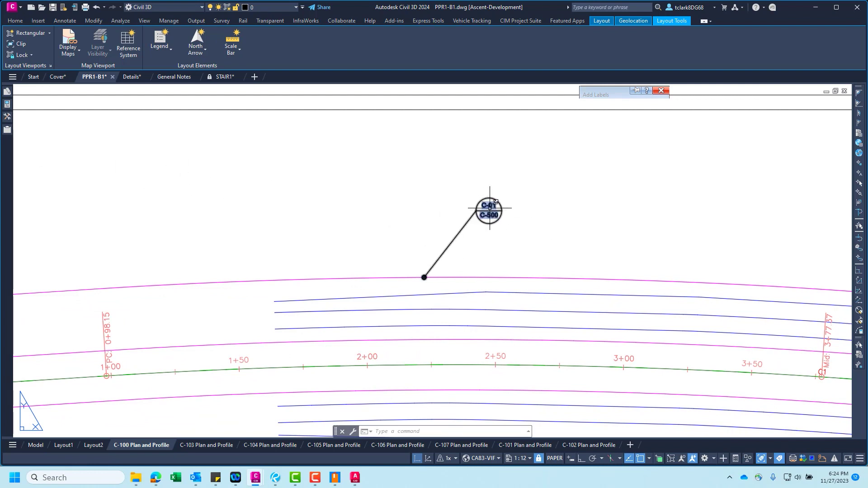
{"action": "left_click", "coordinate": [479, 221]}
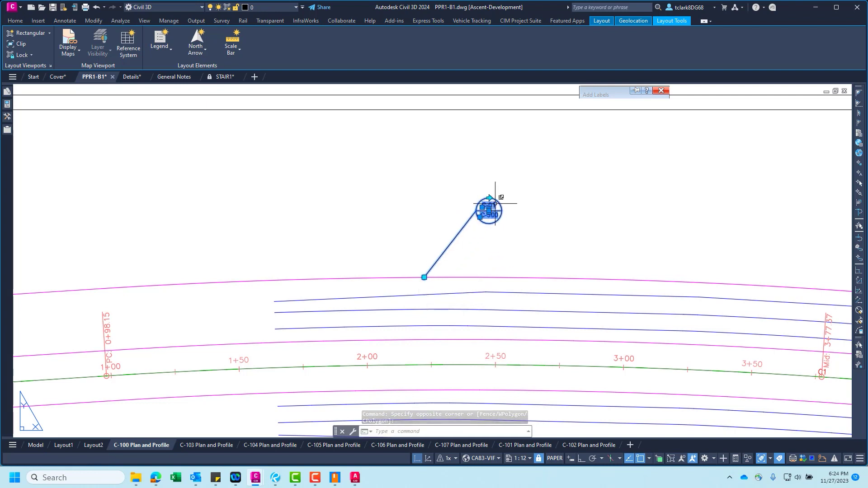
{"action": "scroll", "coordinate": [495, 199], "scroll_direction": "up", "scroll_amount": 2}
Step: Follow the C-01/C-500 callout's hyperlink to Details.dwg, return to PPR1-B1, and follow it again
{"action": "mouse_move", "coordinate": [495, 199]}
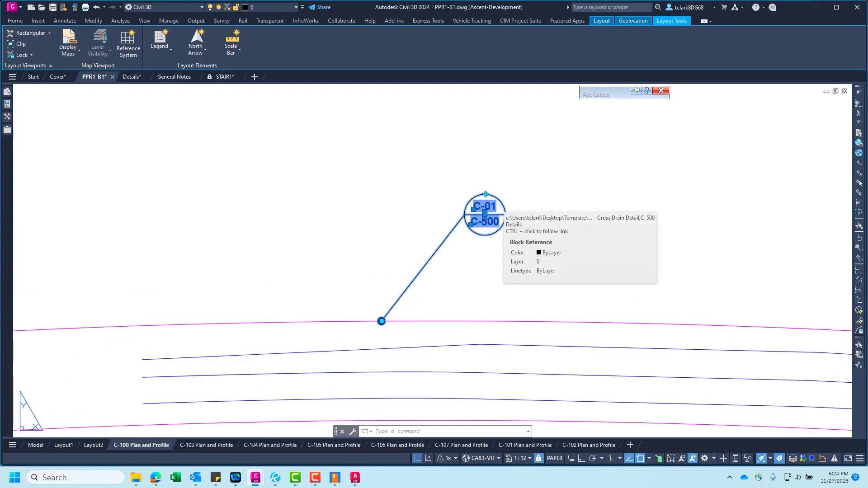
{"action": "left_click", "coordinate": [495, 200], "text": "ctrl"}
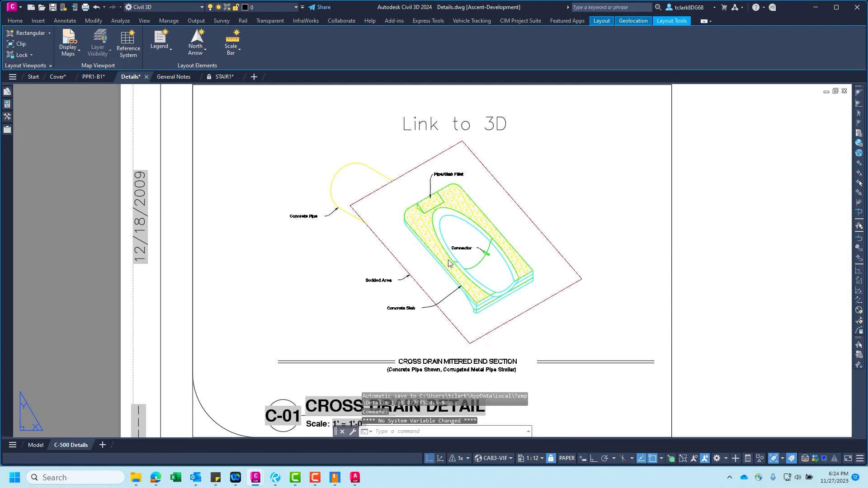
{"action": "left_click", "coordinate": [91, 78]}
{"action": "scroll", "coordinate": [467, 233], "scroll_direction": "down", "scroll_amount": 5}
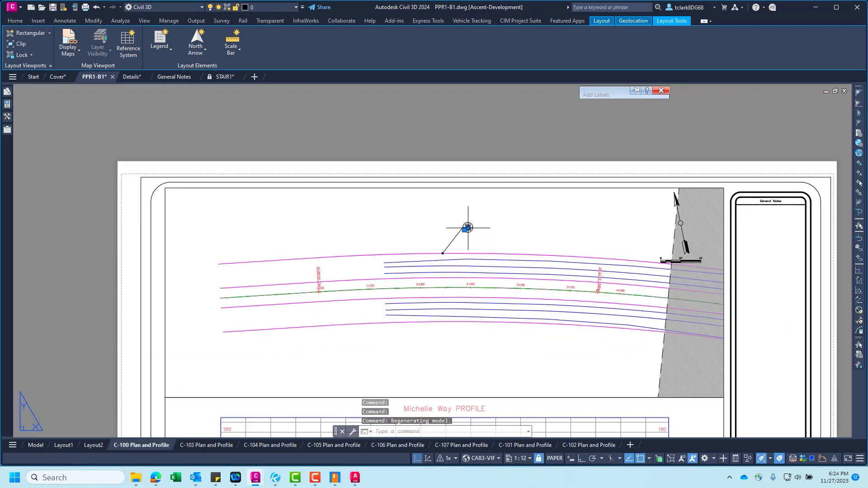
{"action": "left_click", "coordinate": [467, 227], "text": "ctrl"}
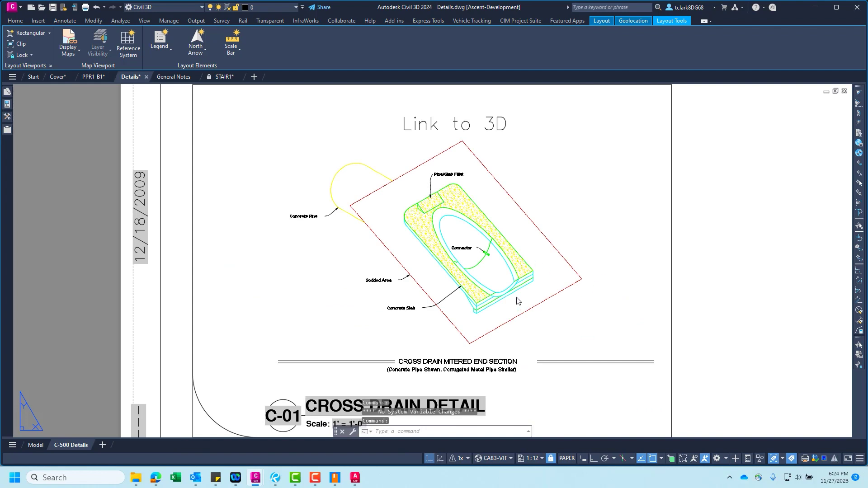
{"action": "scroll", "coordinate": [349, 261], "scroll_direction": "down", "scroll_amount": 3}
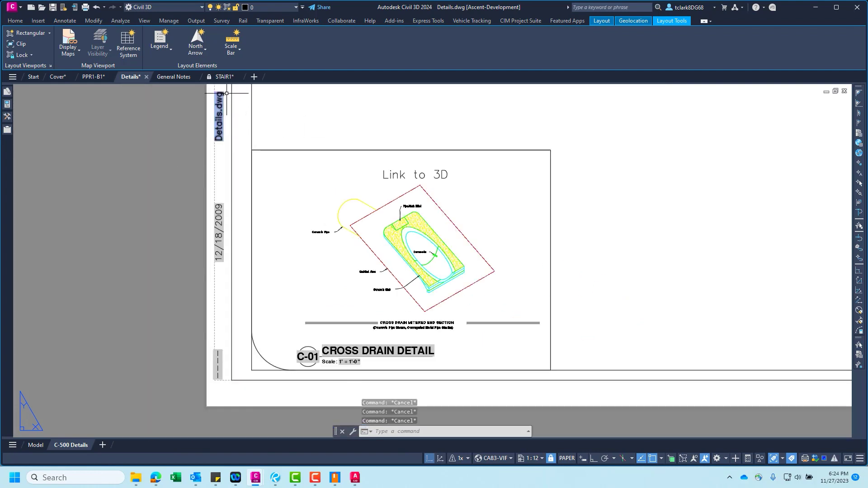
{"action": "key", "text": "Escape"}
{"action": "key", "text": "Escape"}
{"action": "key", "text": "Escape"}
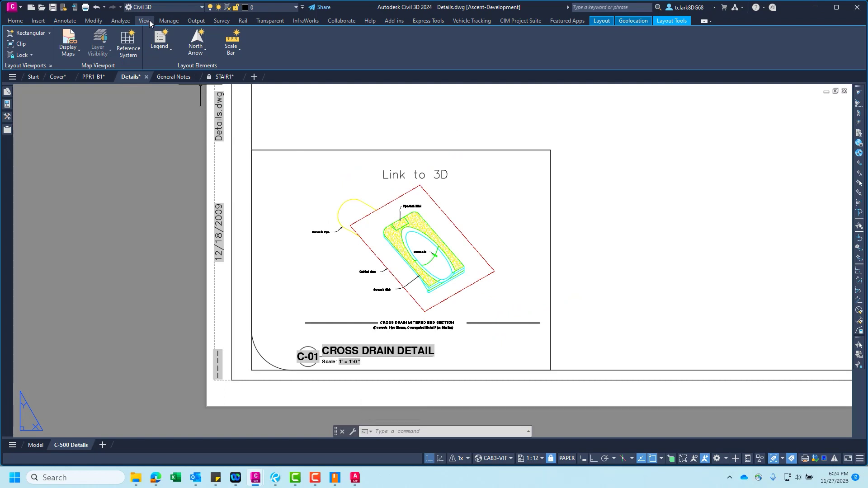
Step: Restore the Cross Drain Detail named view from the View tab's Named Views list
{"action": "left_click", "coordinate": [144, 21]}
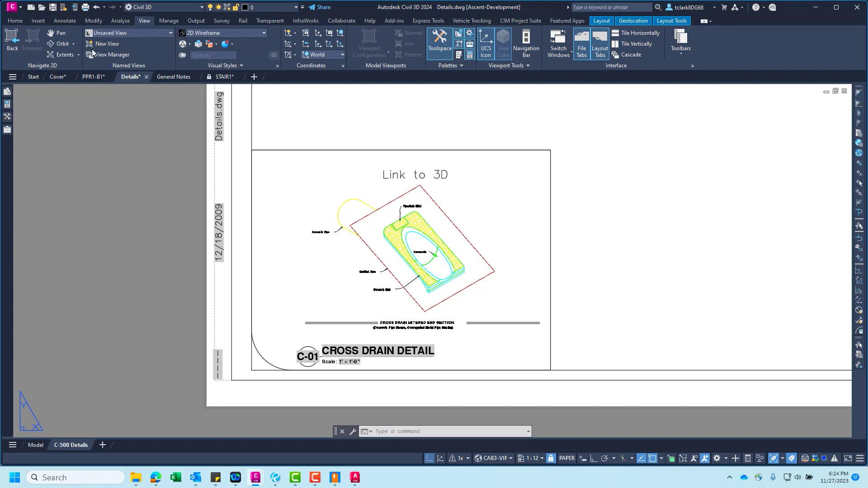
{"action": "left_click", "coordinate": [126, 34]}
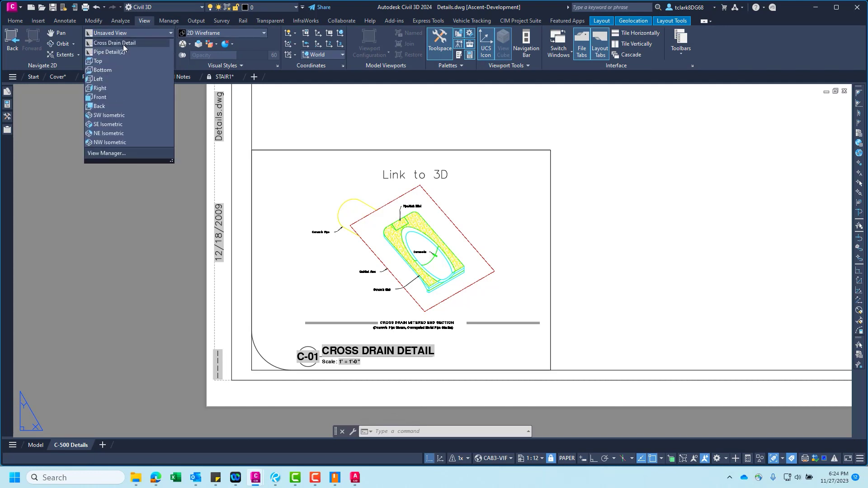
{"action": "left_click", "coordinate": [123, 44]}
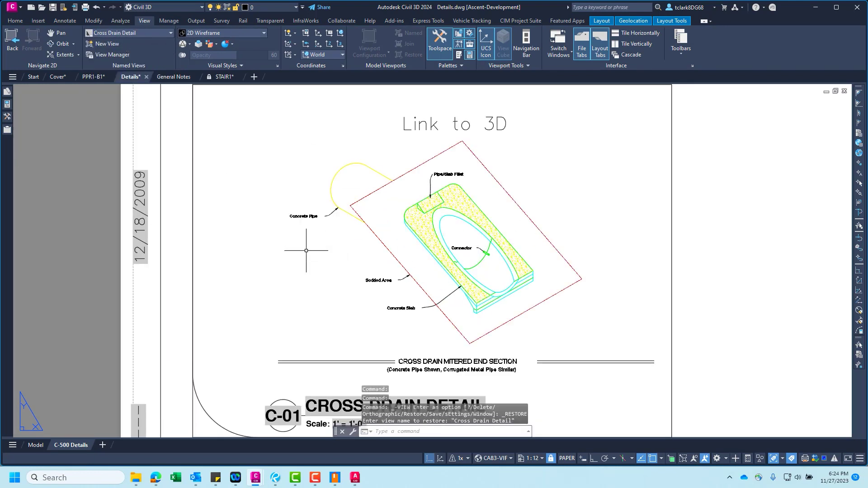
Step: Switch to PPR1-B1 and back to Details.dwg, then bring up the Sheet Set Manager
{"action": "left_click", "coordinate": [88, 82]}
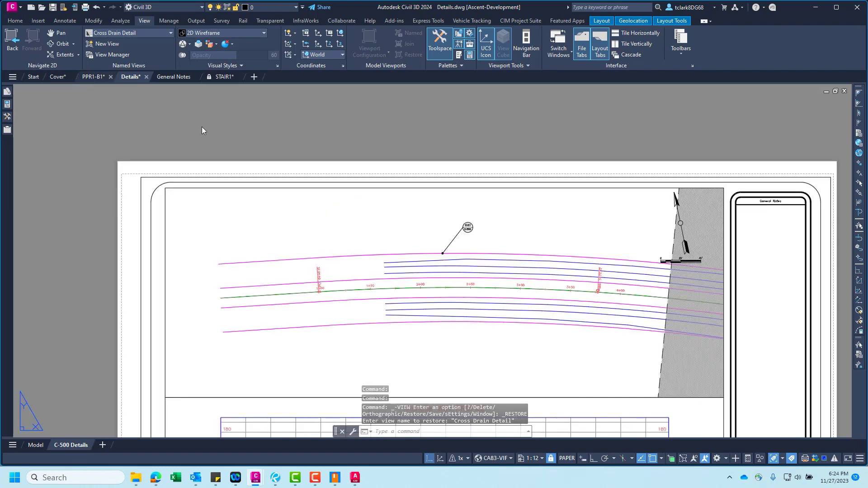
{"action": "left_click", "coordinate": [464, 228]}
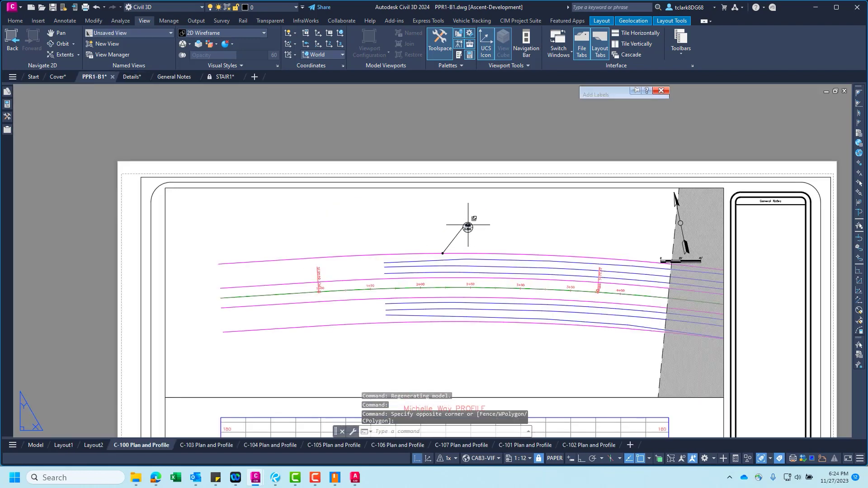
{"action": "key", "text": "ctrl+Tab"}
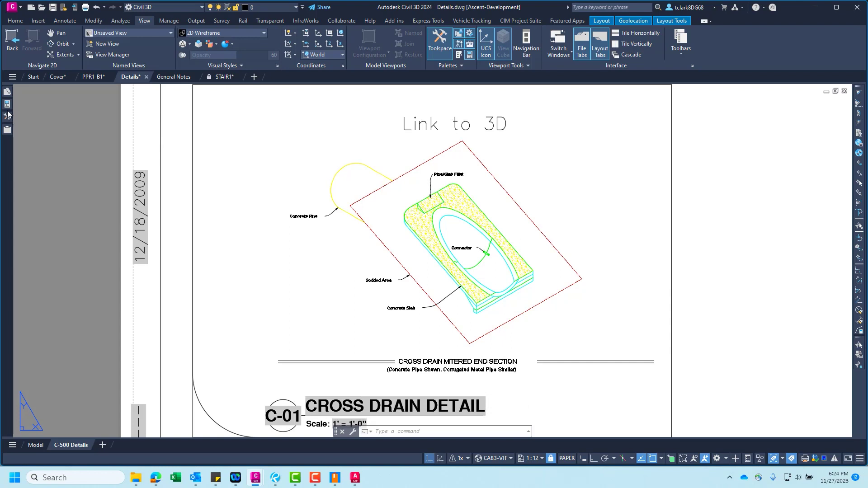
{"action": "left_click", "coordinate": [8, 94]}
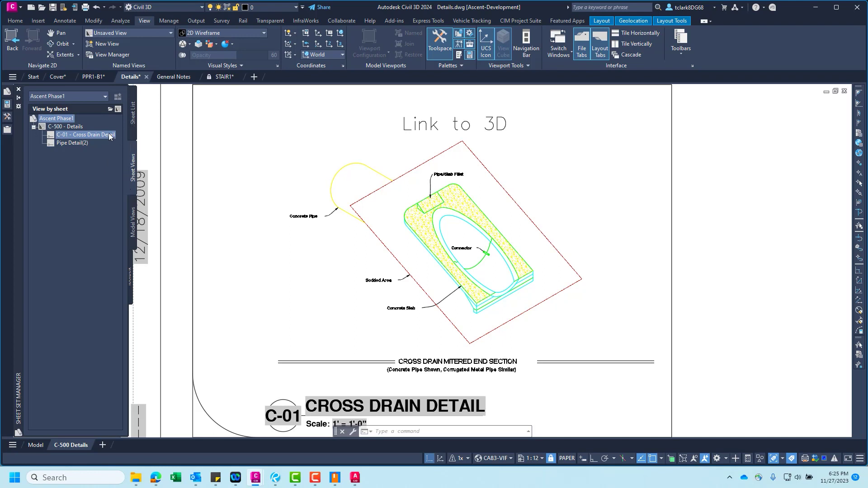
Step: Review the Sheet List and the C-01 – Cross Drain Detail entry under Sheet Views
{"action": "left_click", "coordinate": [133, 114]}
{"action": "left_click", "coordinate": [132, 180]}
{"action": "key", "text": "ctrl+4"}
{"action": "left_click", "coordinate": [7, 91]}
{"action": "mouse_move", "coordinate": [90, 134]}
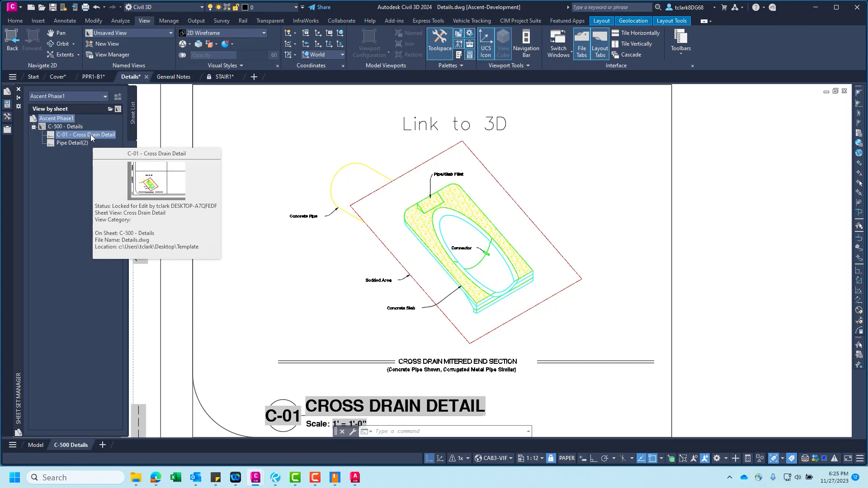
Step: Frame the whole C-01 viewport and start a new named view from View > New View
{"action": "scroll", "coordinate": [437, 238], "scroll_direction": "down", "scroll_amount": 4}
{"action": "middle_click_drag", "start_coordinate": [474, 237], "coordinate": [435, 240]}
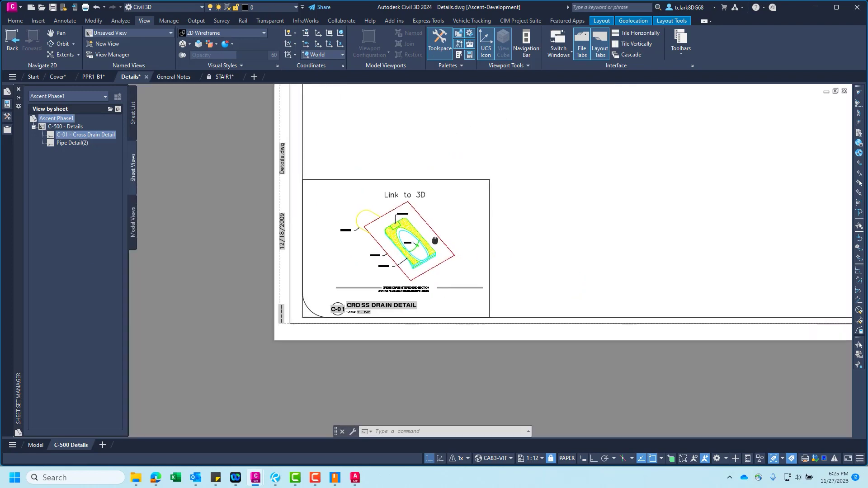
{"action": "scroll", "coordinate": [436, 240], "scroll_direction": "up", "scroll_amount": 3}
{"action": "scroll", "coordinate": [264, 217], "scroll_direction": "up", "scroll_amount": 3}
{"action": "scroll", "coordinate": [199, 229], "scroll_direction": "up", "scroll_amount": 2}
{"action": "scroll", "coordinate": [199, 244], "scroll_direction": "down", "scroll_amount": 1}
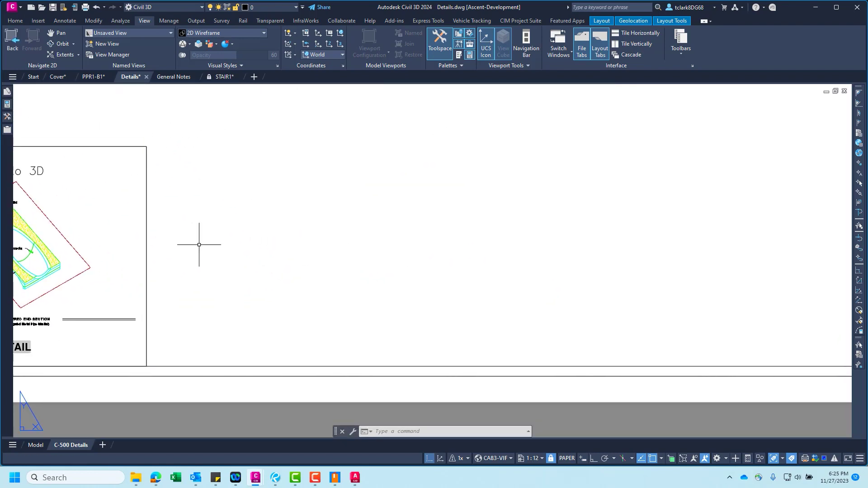
{"action": "scroll", "coordinate": [199, 244], "scroll_direction": "up", "scroll_amount": 3}
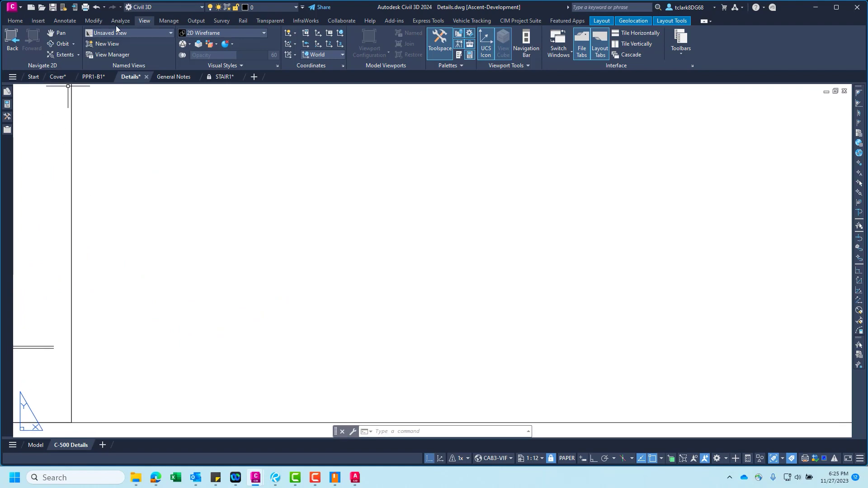
{"action": "left_click", "coordinate": [103, 43]}
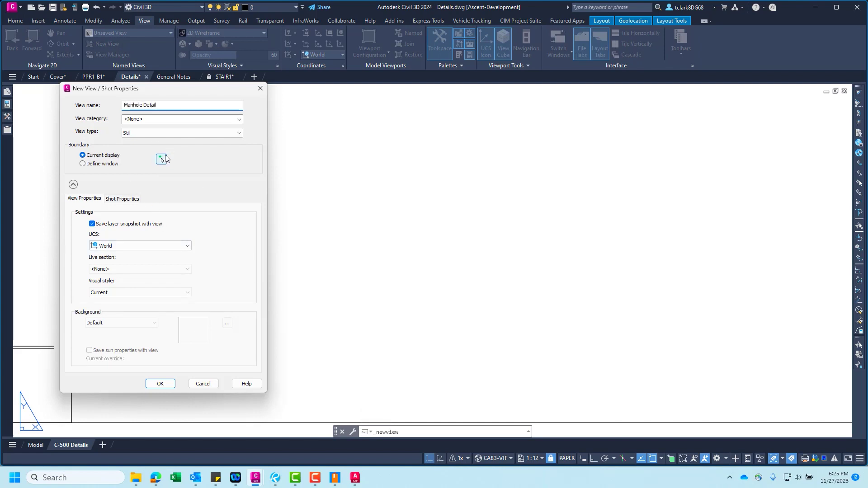
Step: Define the Manhole Detail view boundary with a window picked beside the Cross Drain Detail
{"action": "left_click", "coordinate": [162, 159]}
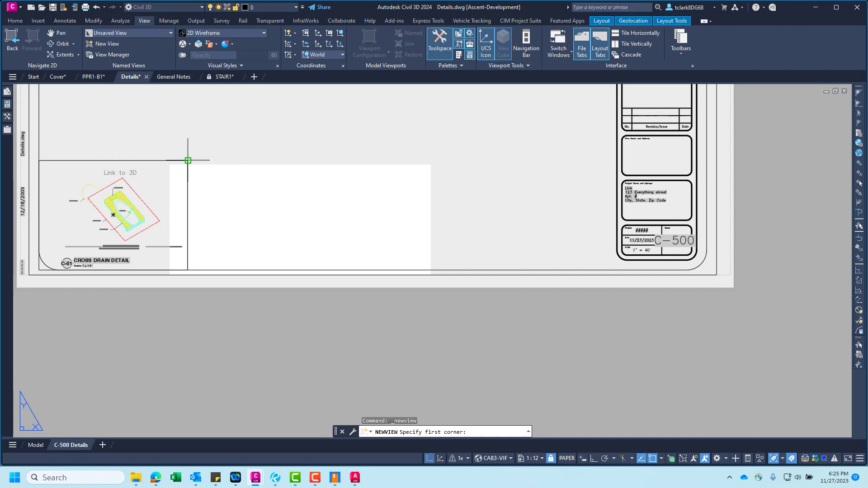
{"action": "left_click", "coordinate": [188, 160]}
{"action": "left_click", "coordinate": [334, 266]}
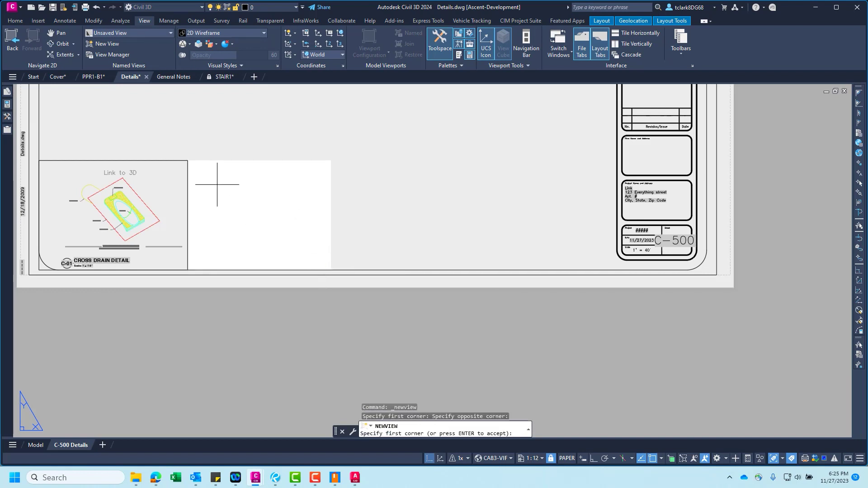
{"action": "key", "text": "Return"}
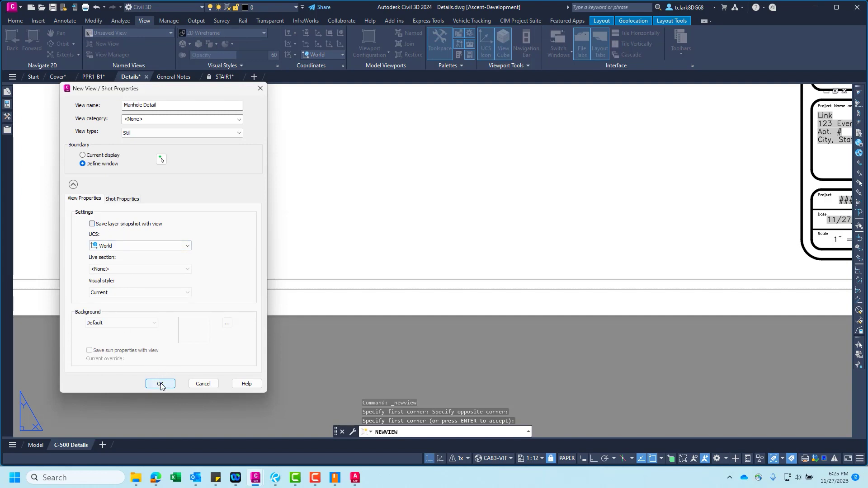
Step: Leave the view category as <None> and save the Manhole Detail named view
{"action": "left_click", "coordinate": [162, 135]}
{"action": "left_click", "coordinate": [195, 119]}
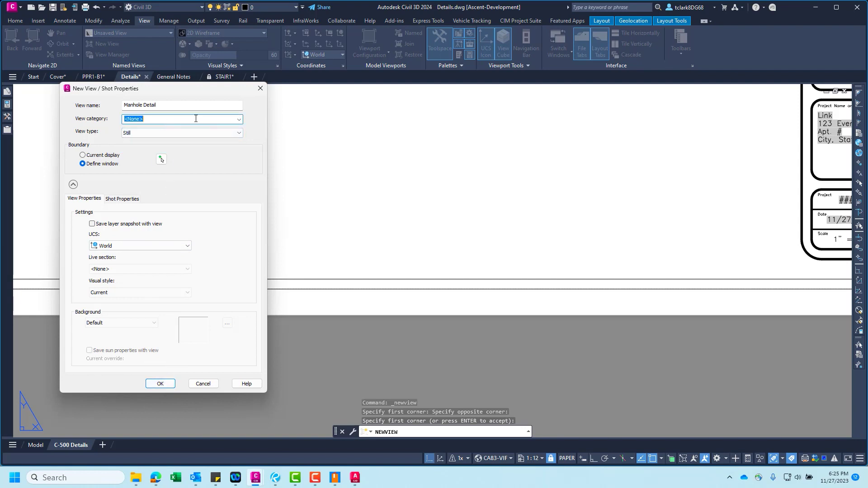
{"action": "left_click", "coordinate": [234, 120]}
{"action": "left_click", "coordinate": [230, 123]}
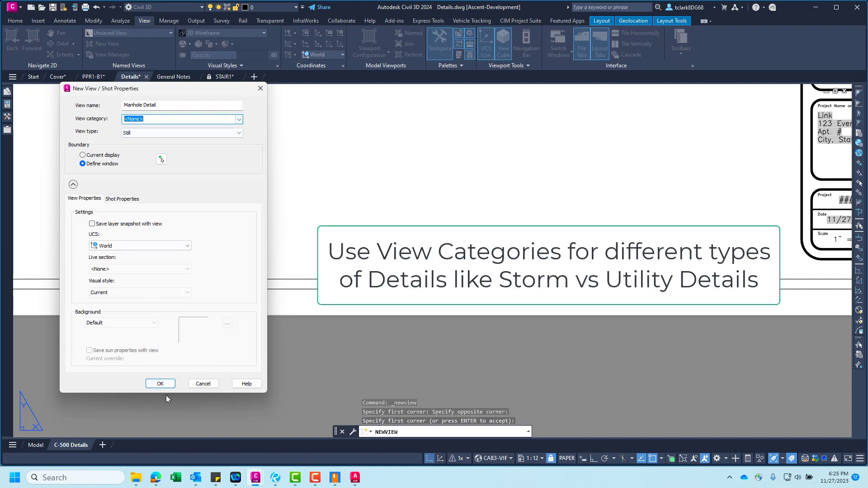
{"action": "left_click", "coordinate": [160, 383]}
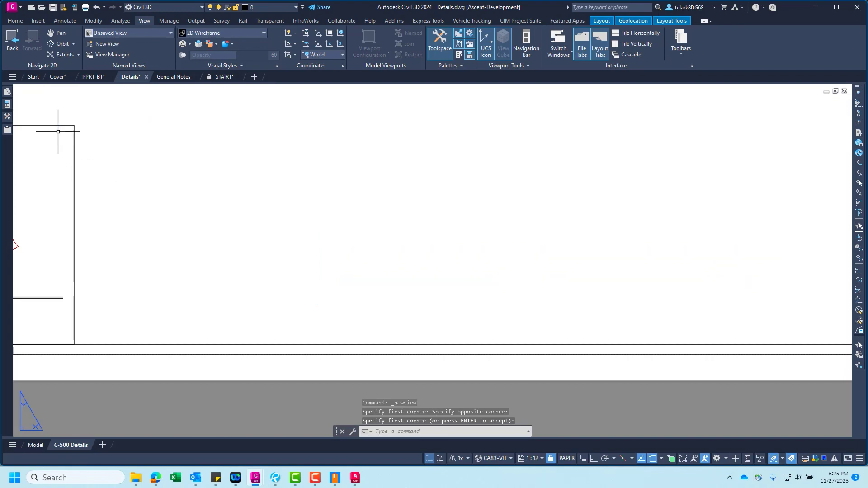
{"action": "left_click", "coordinate": [7, 127]}
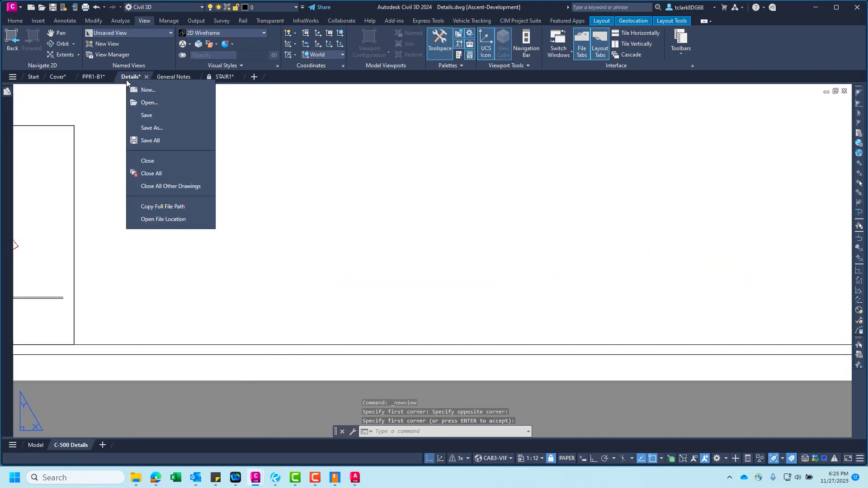
Step: Jump to the Manhole Detail sheet view, then return to the PPR1-B1 C-100 Plan and Profile sheet
{"action": "left_click", "coordinate": [7, 104]}
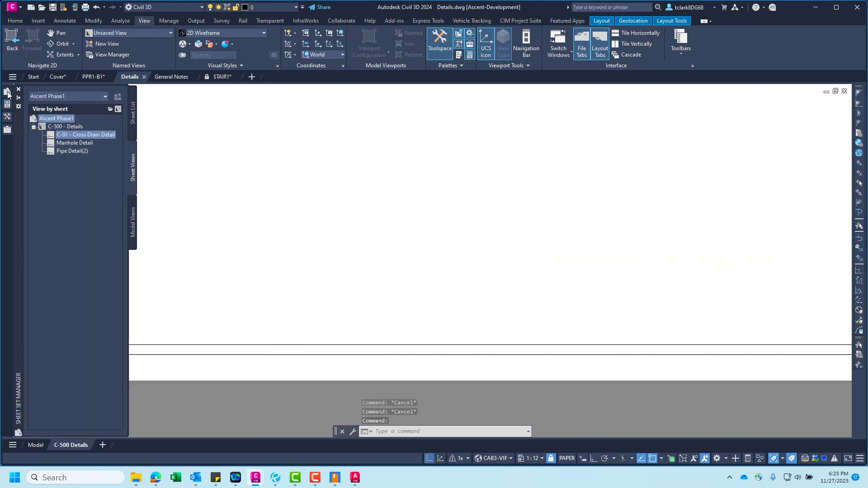
{"action": "double_click", "coordinate": [68, 143]}
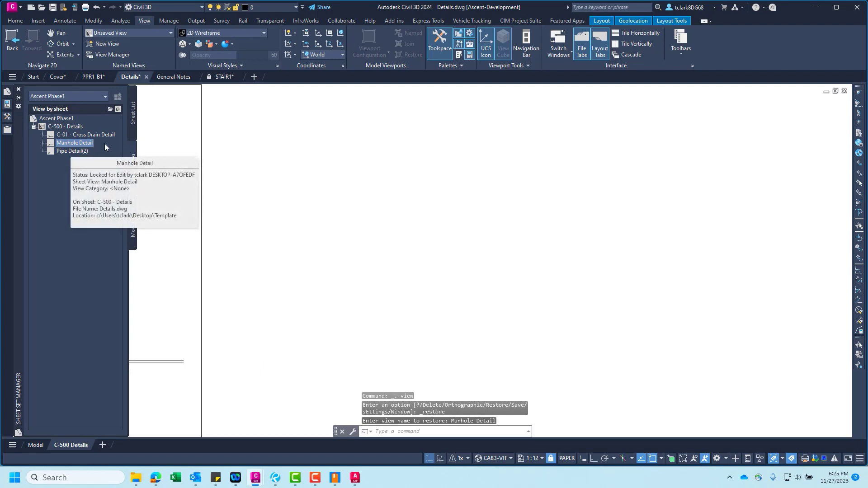
{"action": "left_click", "coordinate": [92, 78]}
{"action": "scroll", "coordinate": [414, 224], "scroll_direction": "down", "scroll_amount": 2}
{"action": "scroll", "coordinate": [413, 225], "scroll_direction": "up", "scroll_amount": 4}
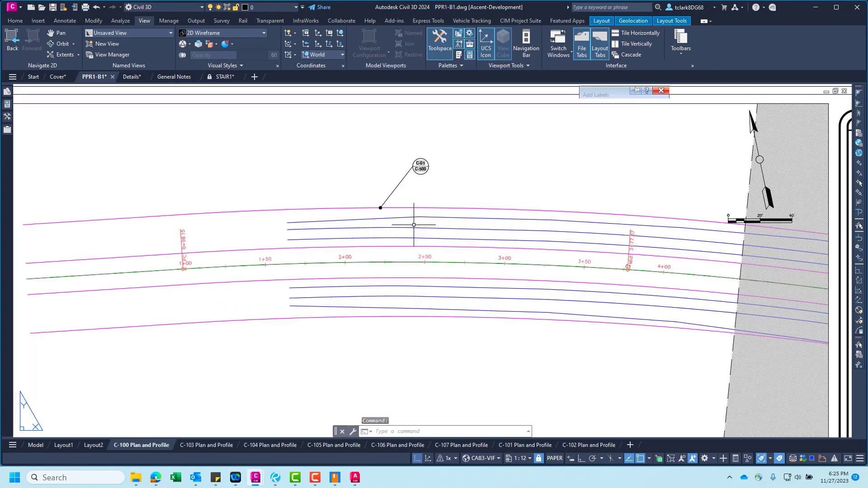
{"action": "mouse_move", "coordinate": [14, 111]}
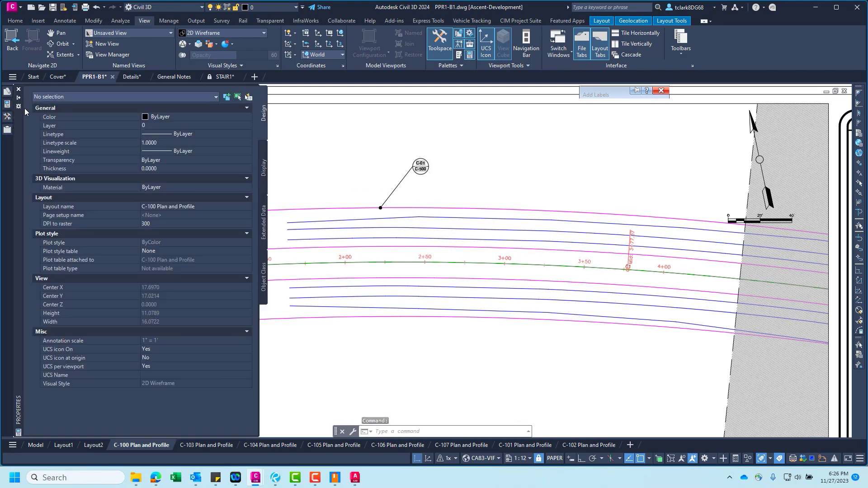
{"action": "left_click", "coordinate": [67, 142]}
Step: Choose Place Callout Block > Callout Bubble.dwg for the Manhole Detail view
{"action": "right_click", "coordinate": [68, 144]}
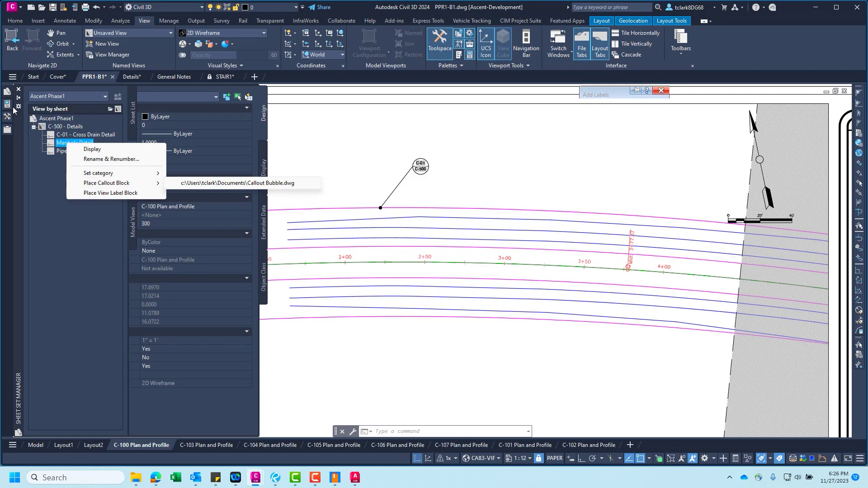
{"action": "left_click", "coordinate": [35, 194]}
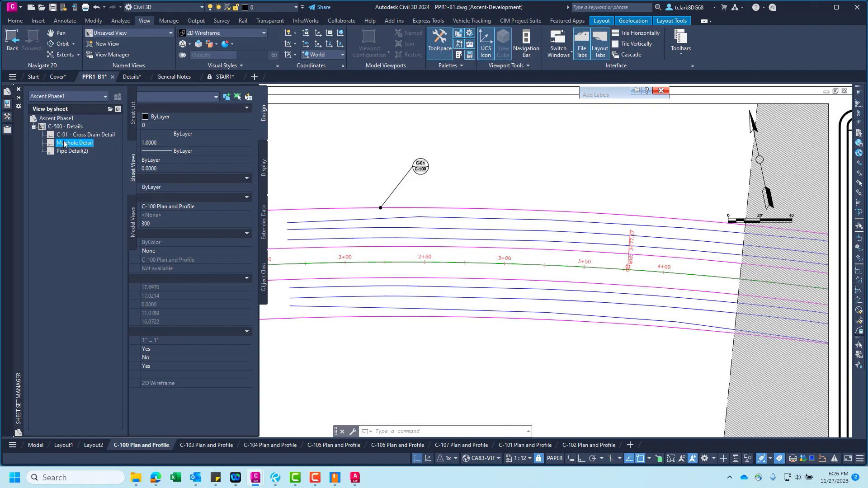
{"action": "right_click", "coordinate": [63, 144]}
{"action": "left_click", "coordinate": [57, 143]}
{"action": "right_click", "coordinate": [81, 145]}
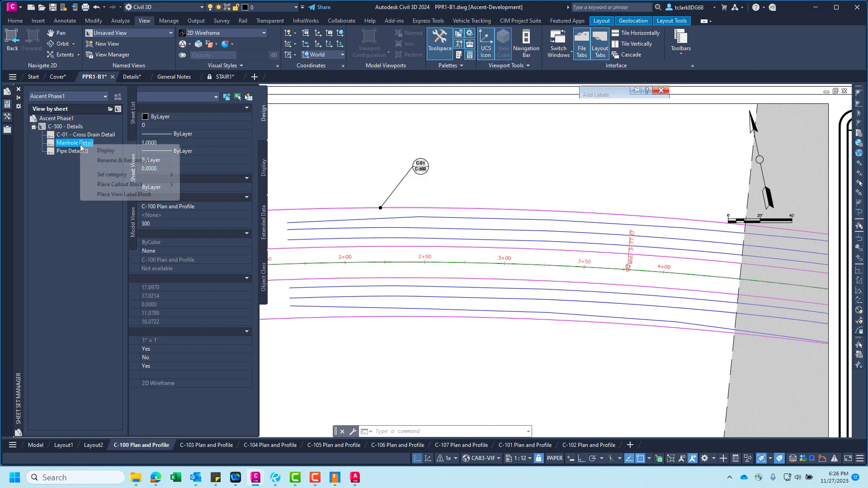
{"action": "mouse_move", "coordinate": [118, 186]}
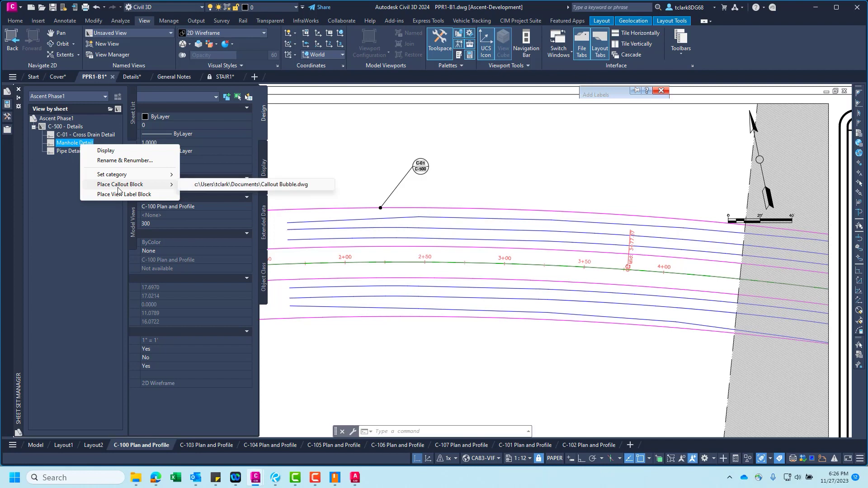
{"action": "left_click", "coordinate": [190, 185]}
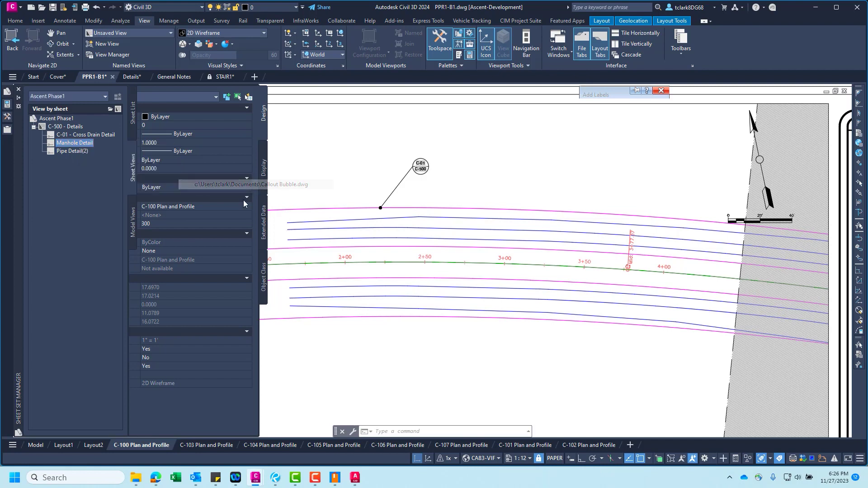
Step: Place the Manhole Detail callout bubble below the alignment with its leader on the lower line
{"action": "left_click", "coordinate": [437, 335]}
{"action": "left_click", "coordinate": [443, 338]}
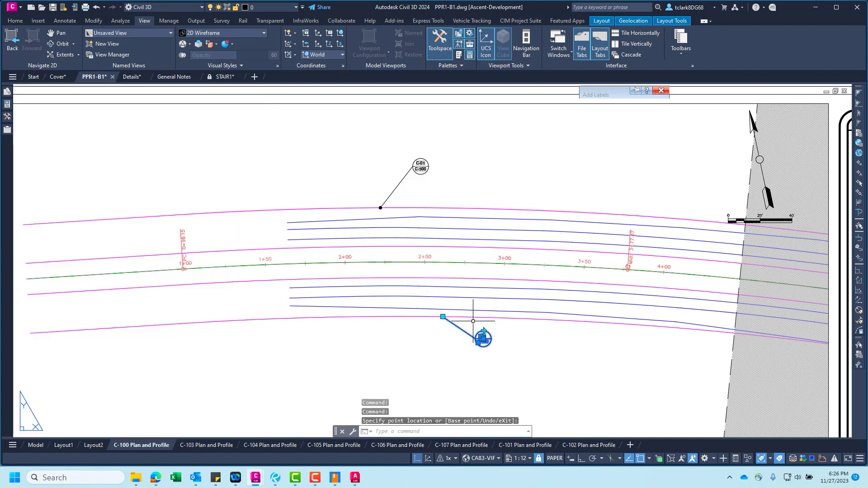
{"action": "scroll", "coordinate": [473, 321], "scroll_direction": "up", "scroll_amount": 1}
{"action": "scroll", "coordinate": [488, 328], "scroll_direction": "up", "scroll_amount": 1}
{"action": "scroll", "coordinate": [499, 337], "scroll_direction": "down", "scroll_amount": 1}
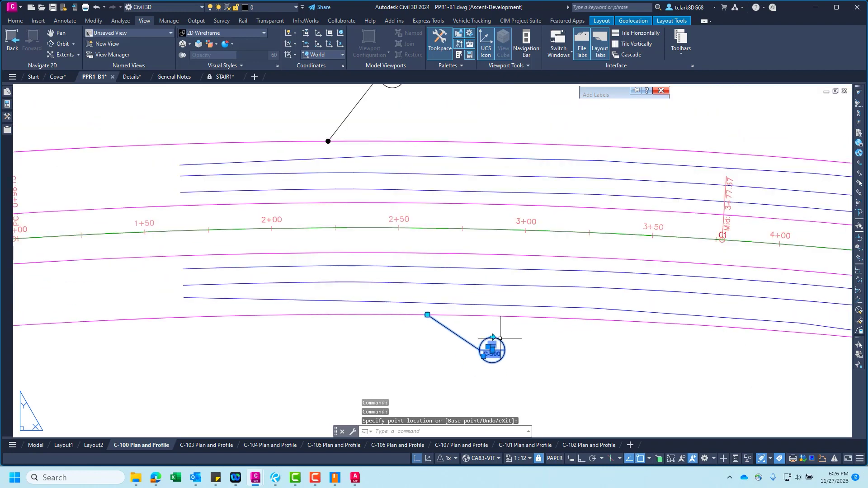
{"action": "scroll", "coordinate": [499, 338], "scroll_direction": "down", "scroll_amount": 1}
{"action": "scroll", "coordinate": [494, 345], "scroll_direction": "up", "scroll_amount": 1}
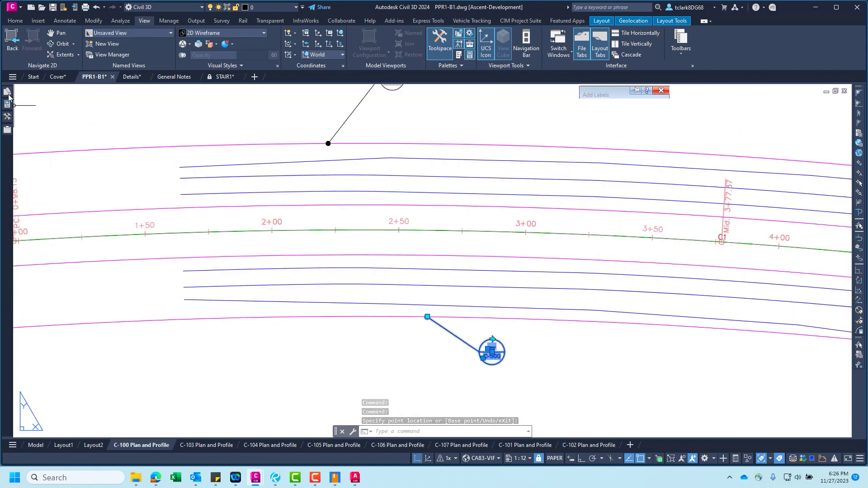
{"action": "scroll", "coordinate": [512, 360], "scroll_direction": "up", "scroll_amount": 2}
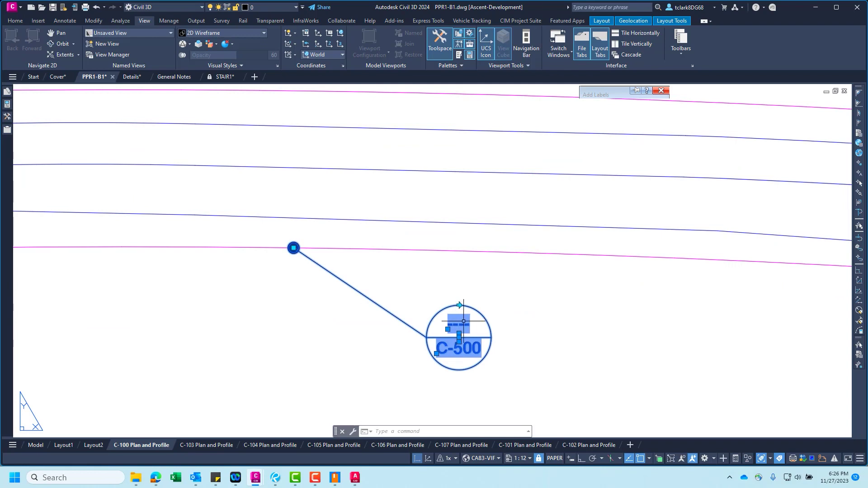
{"action": "scroll", "coordinate": [463, 320], "scroll_direction": "down", "scroll_amount": 4}
{"action": "mouse_move", "coordinate": [359, 118]}
{"action": "middle_mouse_down"}
{"action": "mouse_move", "coordinate": [368, 229]}
{"action": "mouse_move", "coordinate": [314, 184]}
{"action": "middle_mouse_up"}
Step: Renumber the Manhole Detail view to C-02 through Rename & Renumber
{"action": "mouse_move", "coordinate": [7, 93]}
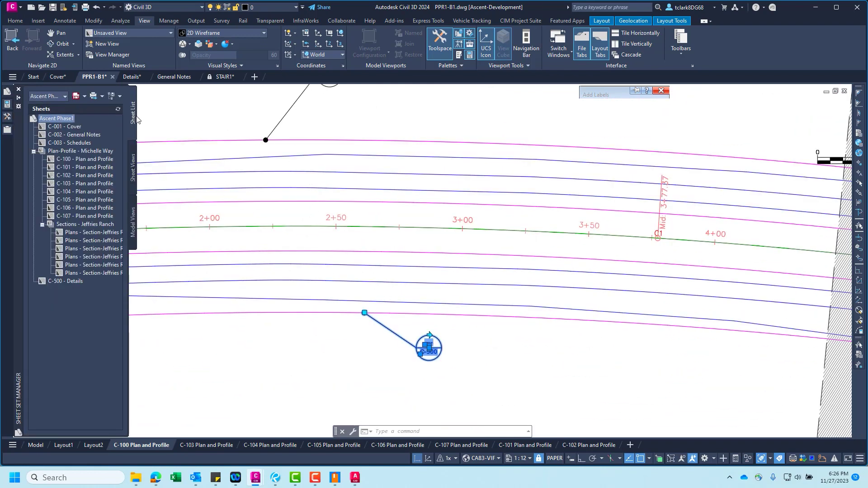
{"action": "left_click", "coordinate": [132, 180]}
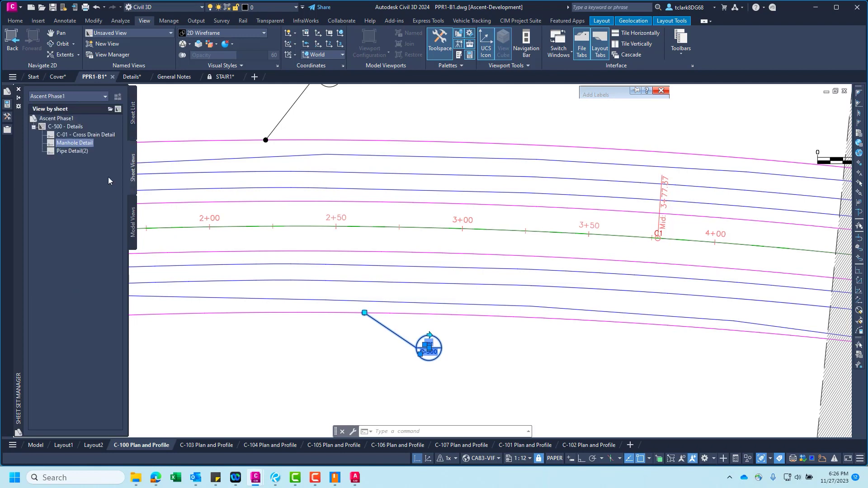
{"action": "mouse_move", "coordinate": [63, 145]}
{"action": "right_click", "coordinate": [72, 146]}
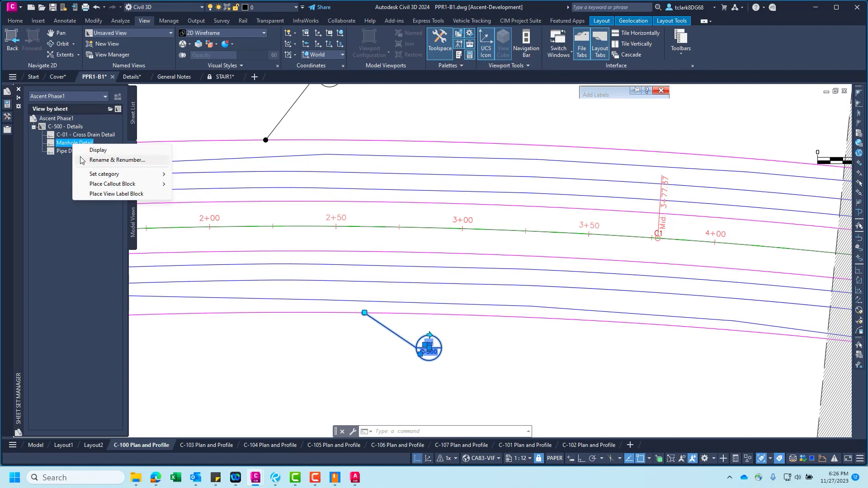
{"action": "left_click", "coordinate": [82, 160]}
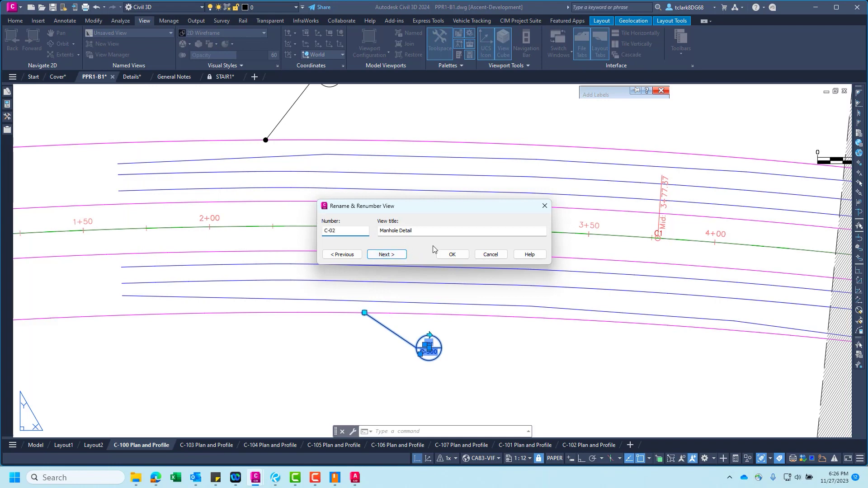
{"action": "left_click", "coordinate": [452, 255]}
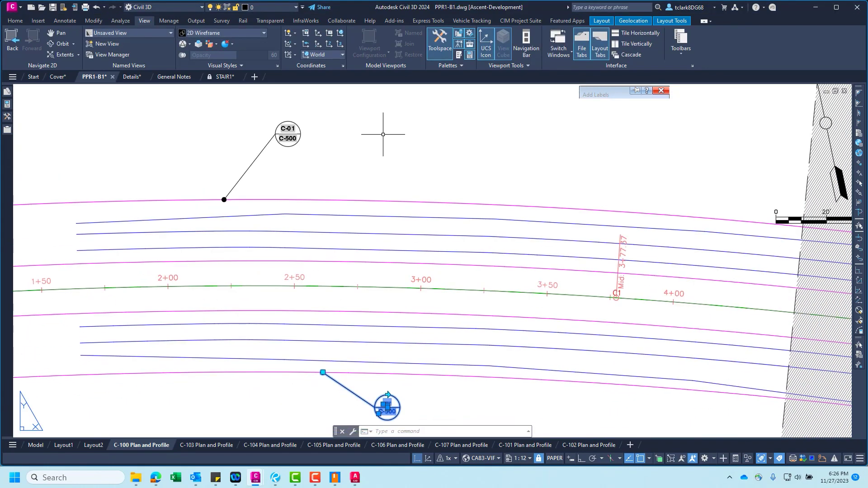
Step: Regenerate the drawing with RE and bring the updated C-02 callout into view
{"action": "type", "text": "re"}
{"action": "key", "text": "Return"}
{"action": "key", "text": "Escape"}
{"action": "middle_click_drag", "start_coordinate": [322, 317], "coordinate": [331, 192]}
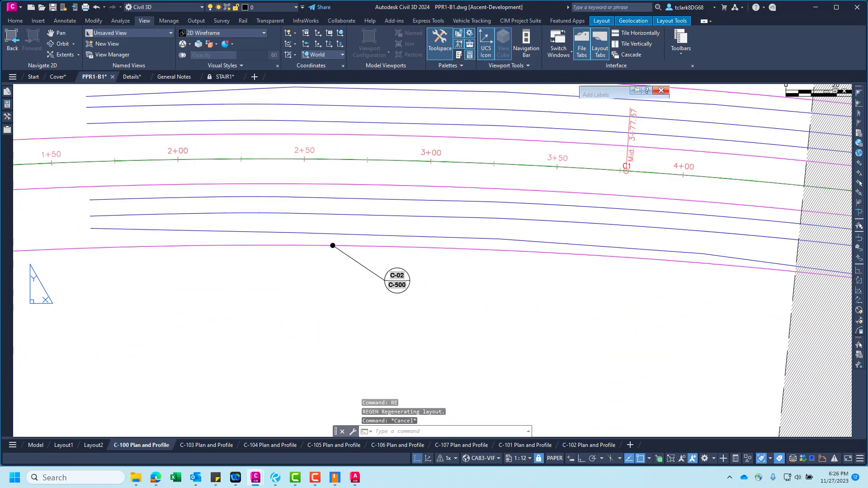
{"action": "scroll", "coordinate": [396, 280], "scroll_direction": "up", "scroll_amount": 2}
{"action": "scroll", "coordinate": [320, 244], "scroll_direction": "down", "scroll_amount": 4}
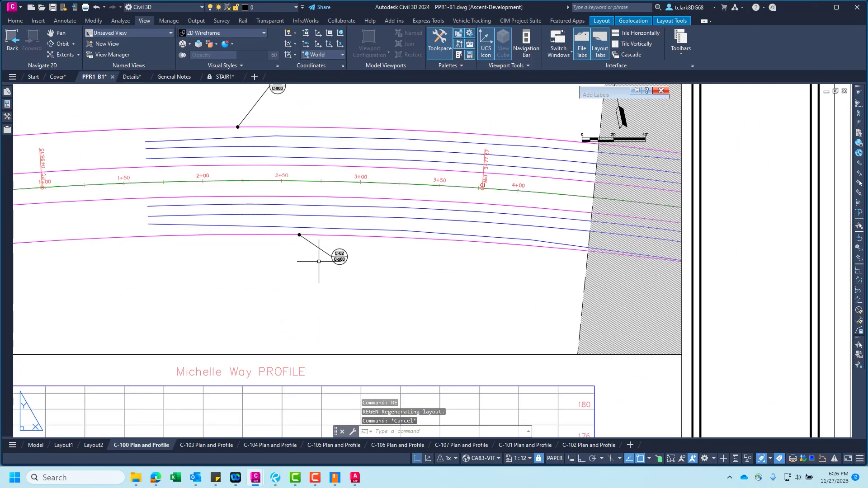
{"action": "scroll", "coordinate": [320, 249], "scroll_direction": "up", "scroll_amount": 2}
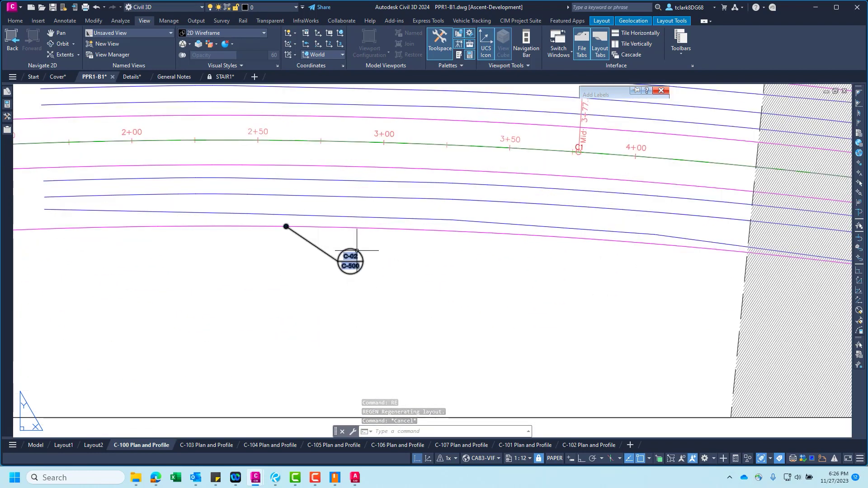
Step: Follow the C-02 callout to the Details.dwg C-500 layout and show the Insert ribbon tab
{"action": "left_click", "coordinate": [358, 249], "text": "ctrl"}
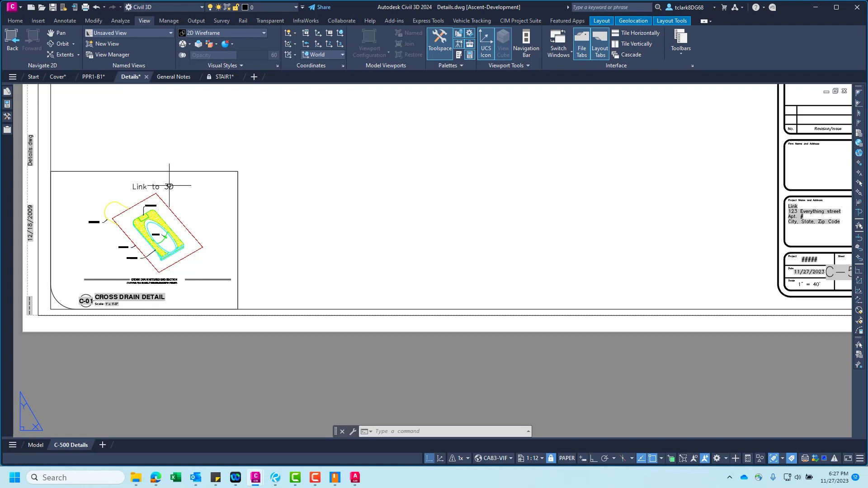
{"action": "middle_click_drag", "start_coordinate": [170, 184], "coordinate": [220, 174]}
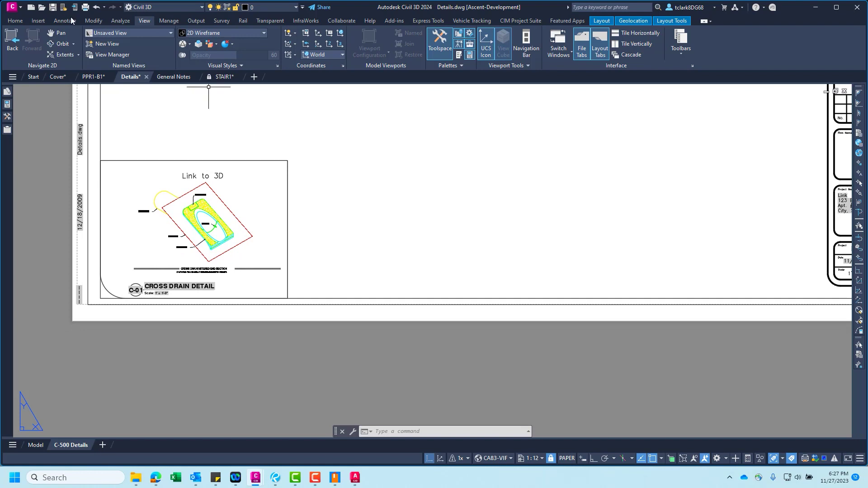
{"action": "left_click", "coordinate": [39, 21]}
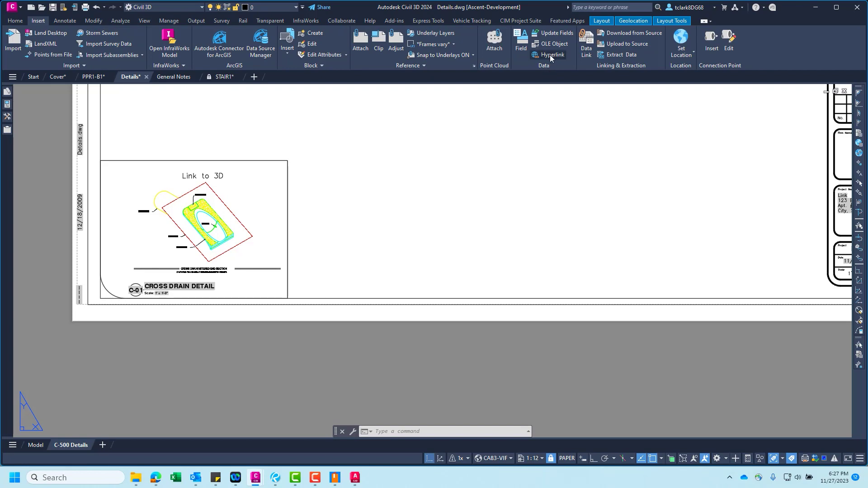
Step: Open the Link to 3D hyperlink to view 430-021-3D in Bluebeam, then minimize Revu
{"action": "left_click", "coordinate": [218, 174], "text": "ctrl"}
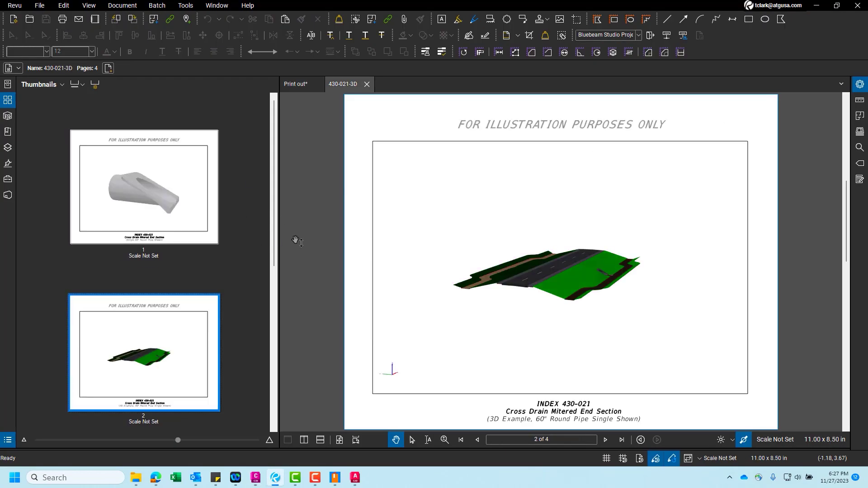
{"action": "left_click", "coordinate": [816, 6]}
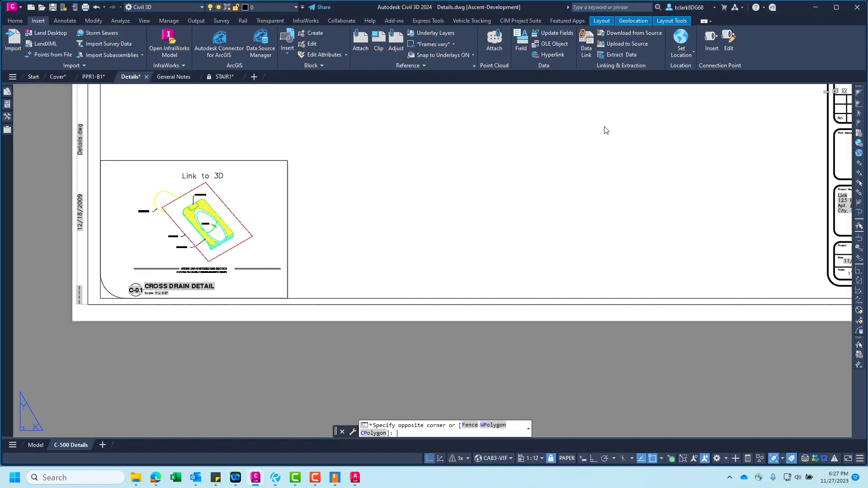
{"action": "left_click", "coordinate": [276, 176]}
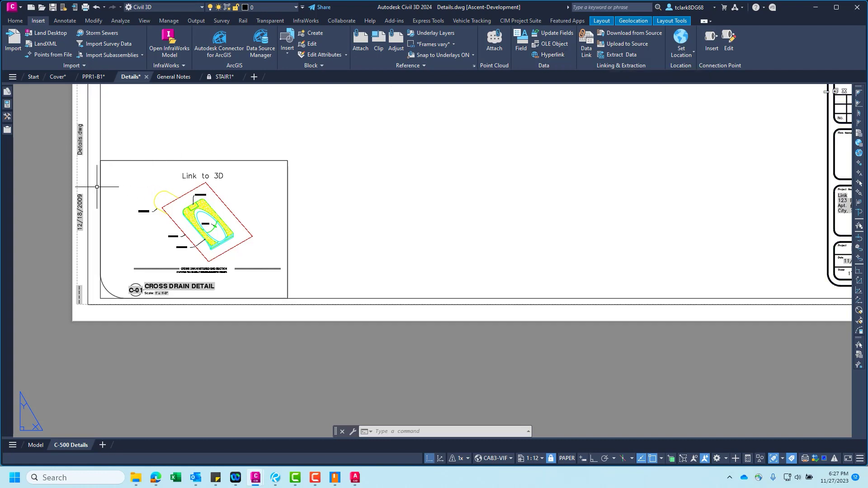
Step: Select the Link to 3D text inside the detail viewport and open its hyperlink again
{"action": "double_click", "coordinate": [219, 174]}
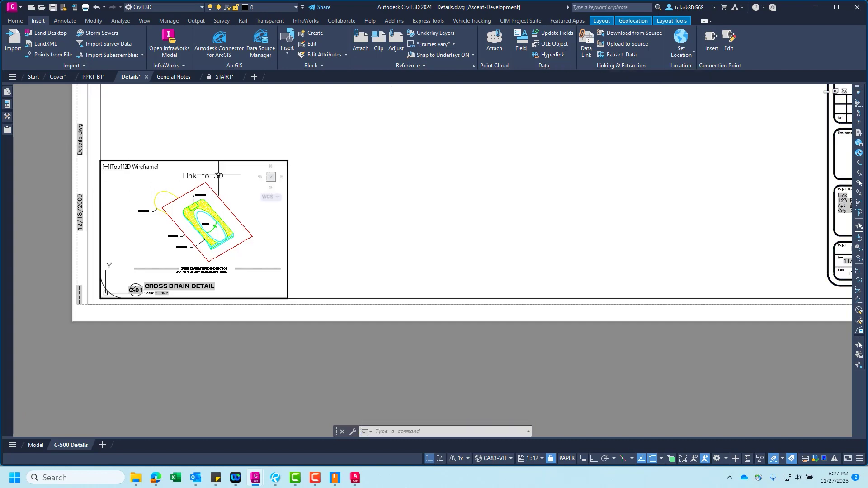
{"action": "left_click", "coordinate": [222, 174]}
{"action": "mouse_move", "coordinate": [220, 176]}
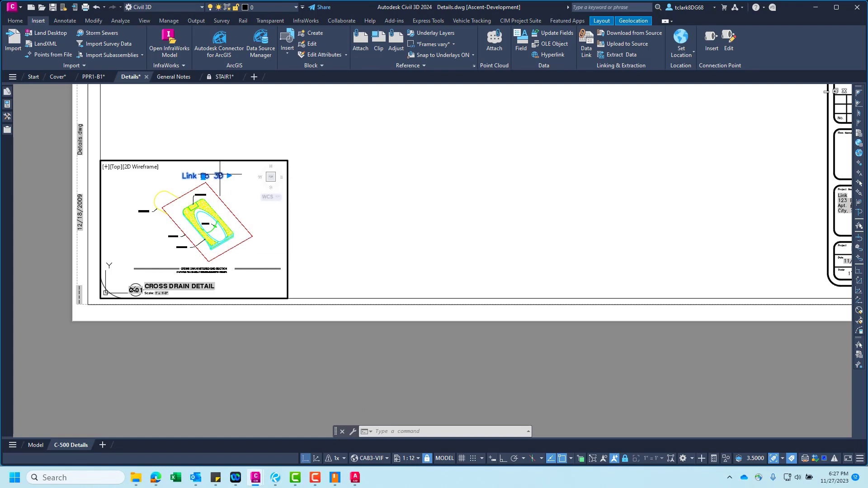
{"action": "left_click", "coordinate": [220, 174], "text": "ctrl"}
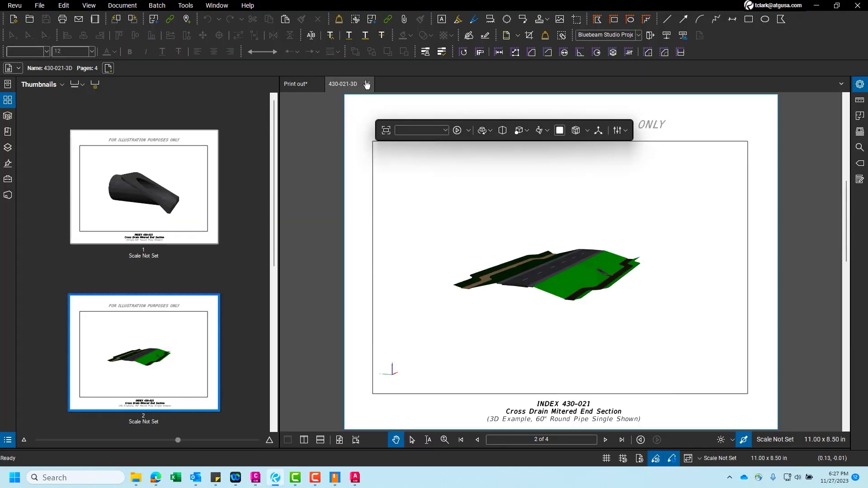
Step: Orbit the 3D road model, then close the 430-021-3D document, leaving Print out active
{"action": "left_click_drag", "start_coordinate": [609, 327], "coordinate": [652, 225]}
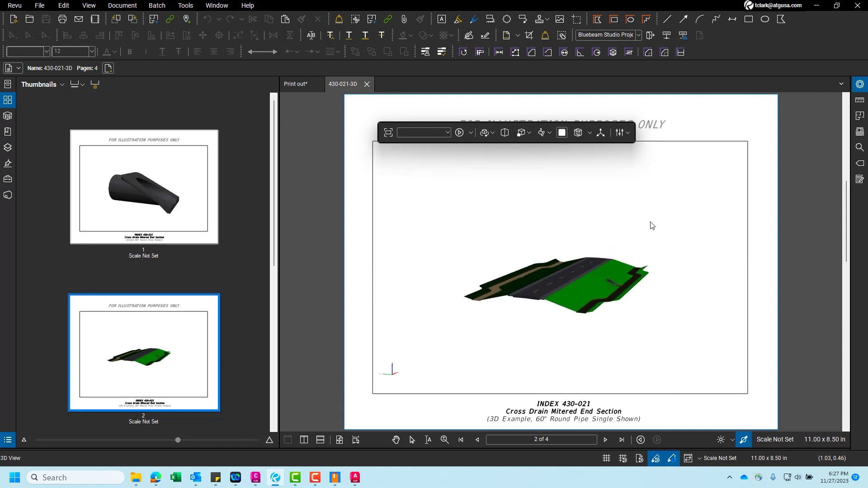
{"action": "left_click_drag", "start_coordinate": [691, 202], "coordinate": [552, 294]}
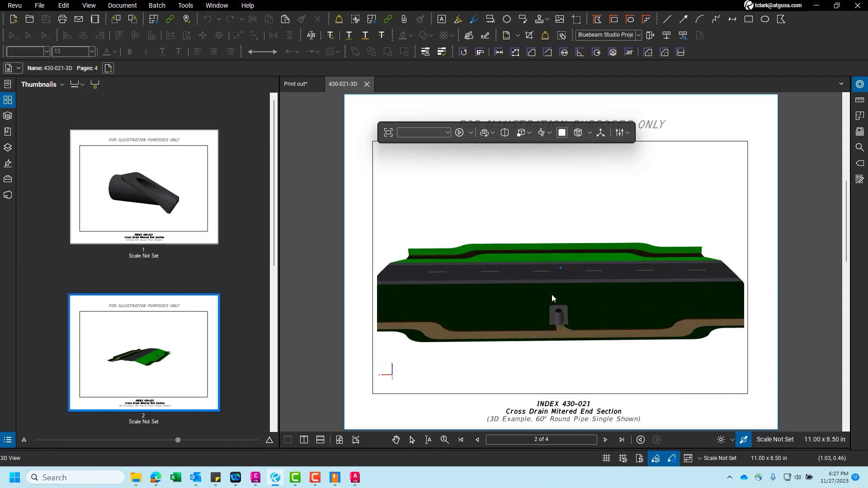
{"action": "left_click", "coordinate": [366, 85]}
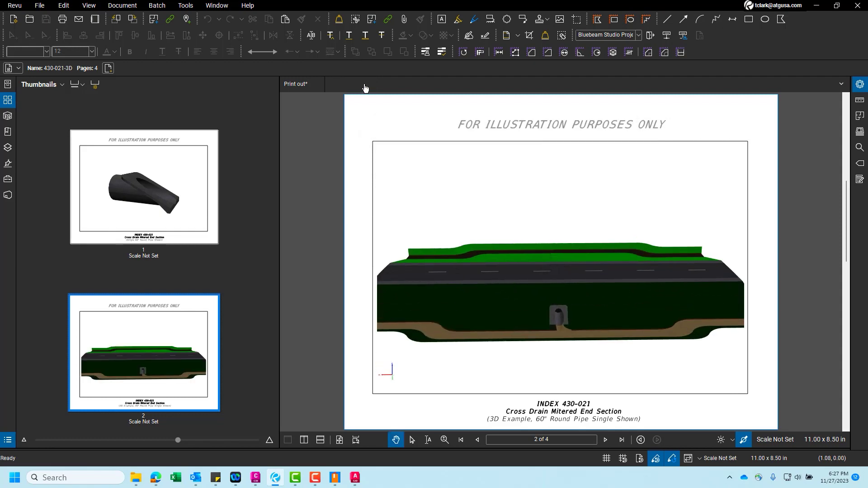
Step: Minimize Revu, go to paper space on the Details layout, then activate the Cross Drain Detail viewport
{"action": "left_click", "coordinate": [816, 5]}
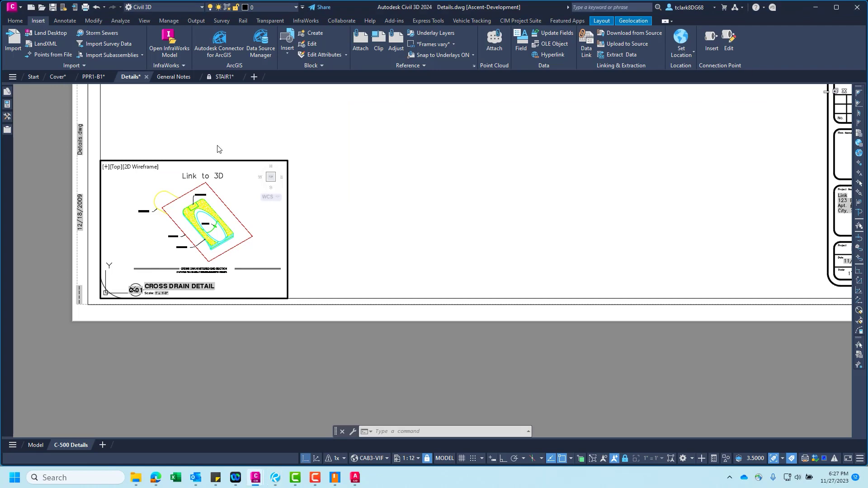
{"action": "double_click", "coordinate": [248, 142]}
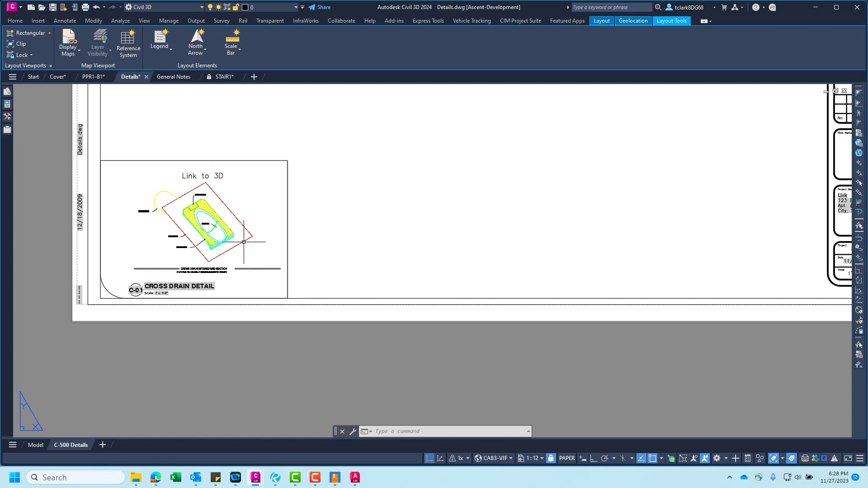
{"action": "scroll", "coordinate": [213, 242], "scroll_direction": "up", "scroll_amount": 4}
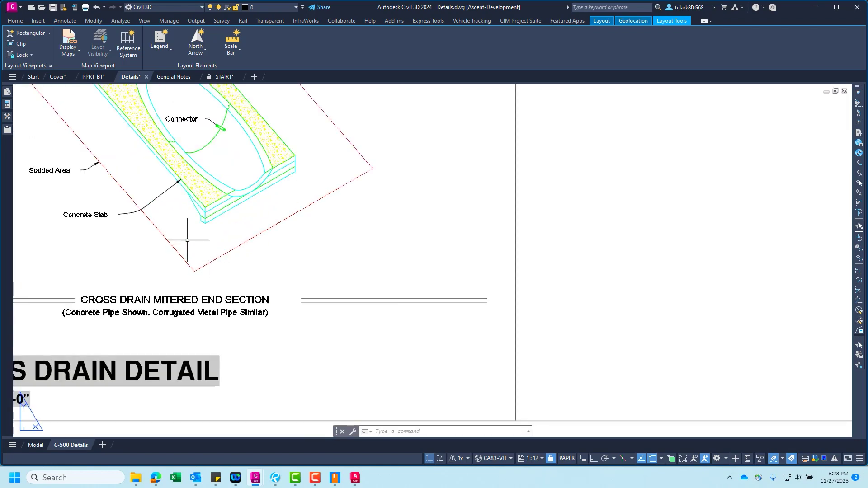
{"action": "scroll", "coordinate": [213, 241], "scroll_direction": "down", "scroll_amount": 1}
{"action": "scroll", "coordinate": [341, 232], "scroll_direction": "down", "scroll_amount": 3}
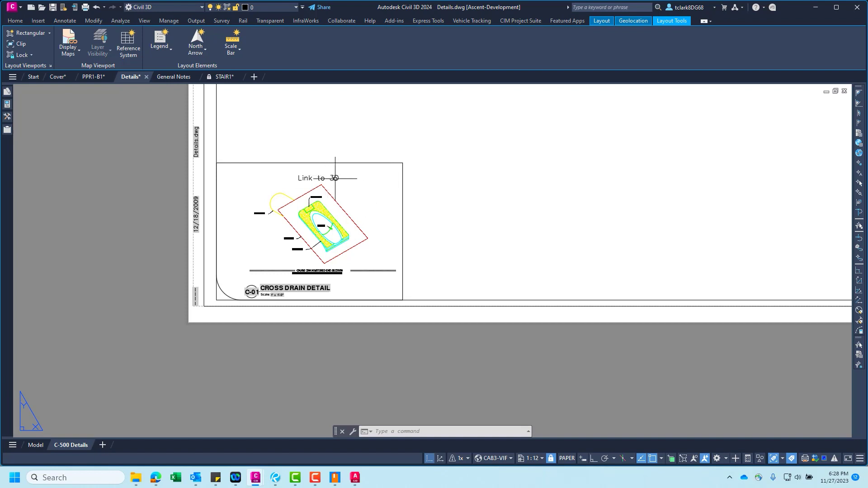
{"action": "scroll", "coordinate": [367, 209], "scroll_direction": "down", "scroll_amount": 2}
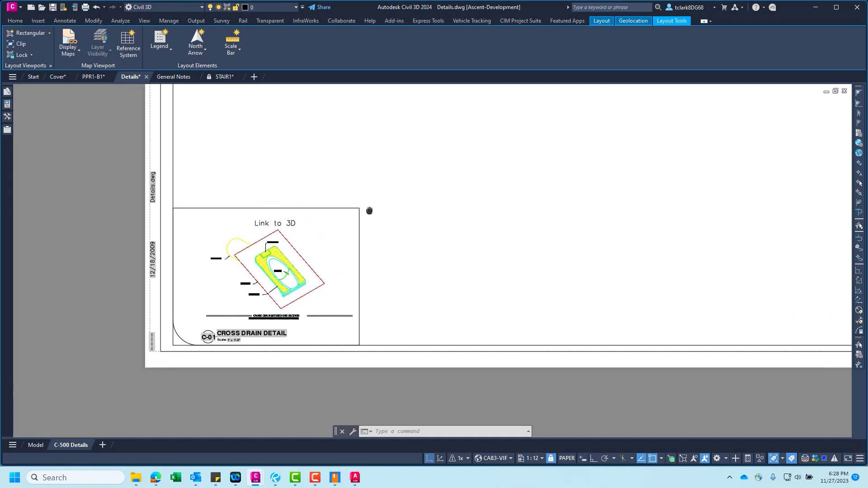
{"action": "scroll", "coordinate": [255, 248], "scroll_direction": "up", "scroll_amount": 2}
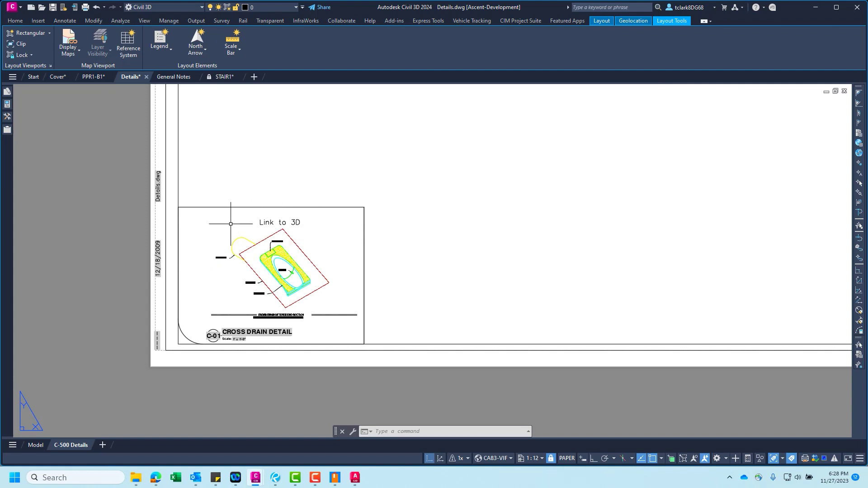
{"action": "double_click", "coordinate": [299, 220]}
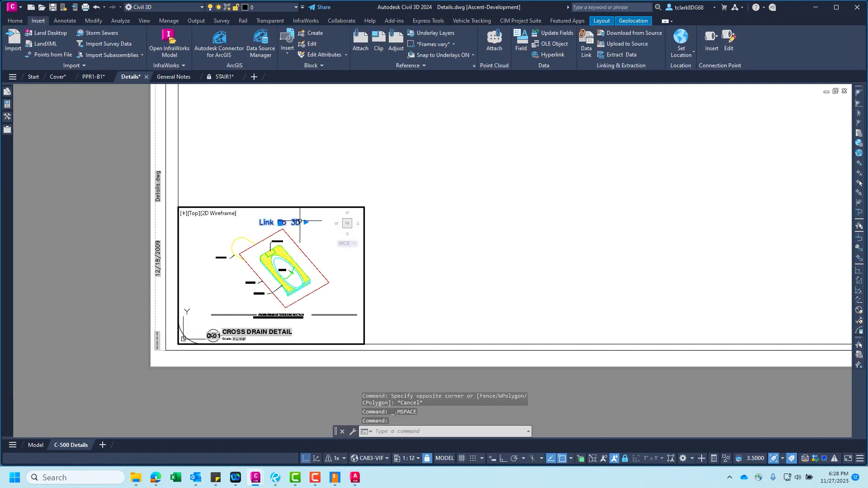
{"action": "double_click", "coordinate": [260, 222]}
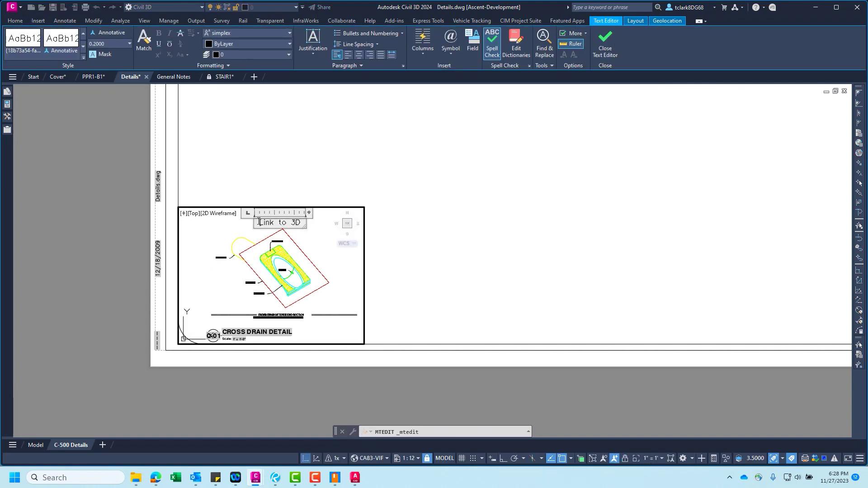
{"action": "double_click", "coordinate": [202, 178]}
{"action": "scroll", "coordinate": [202, 178], "scroll_direction": "down", "scroll_amount": 3}
{"action": "scroll", "coordinate": [174, 344], "scroll_direction": "up", "scroll_amount": 3}
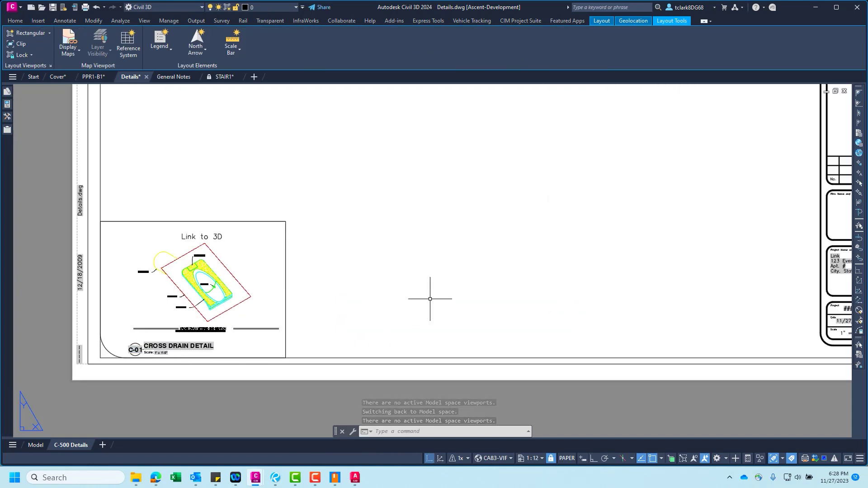
{"action": "middle_click_drag", "start_coordinate": [429, 300], "coordinate": [188, 292]}
{"action": "scroll", "coordinate": [447, 215], "scroll_direction": "up", "scroll_amount": 5}
{"action": "middle_click_drag", "start_coordinate": [448, 214], "coordinate": [387, 277]}
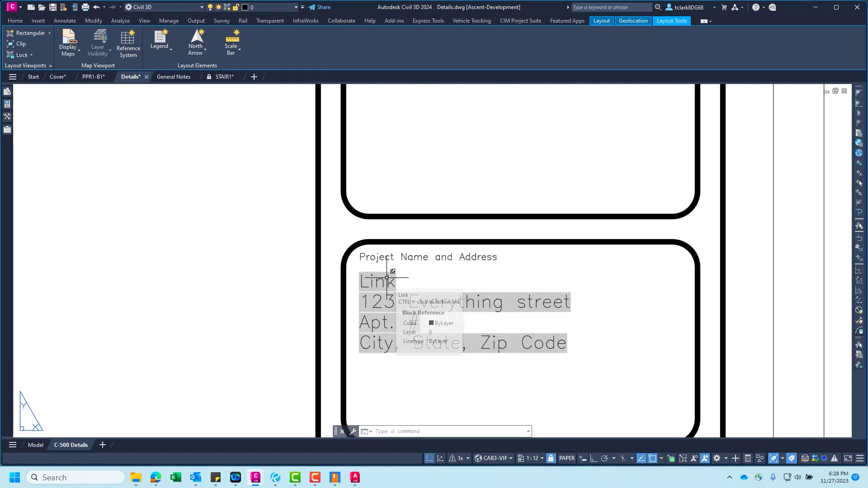
{"action": "scroll", "coordinate": [307, 321], "scroll_direction": "down", "scroll_amount": 4}
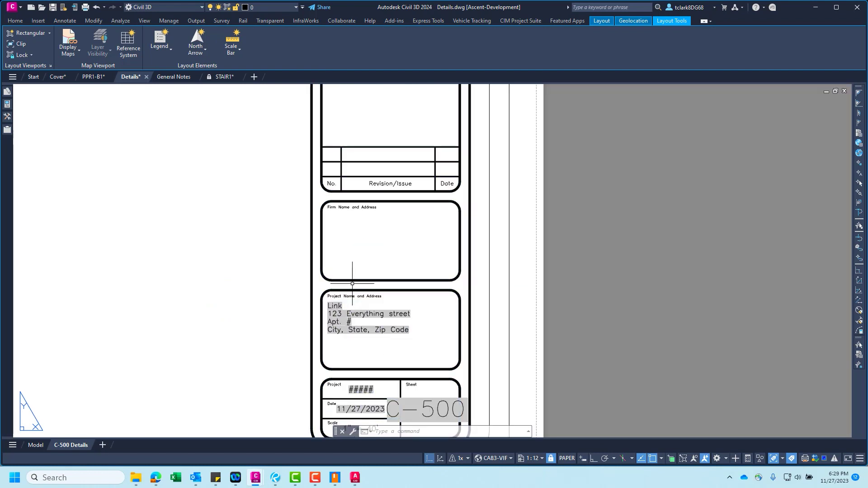
{"action": "double_click", "coordinate": [346, 302]}
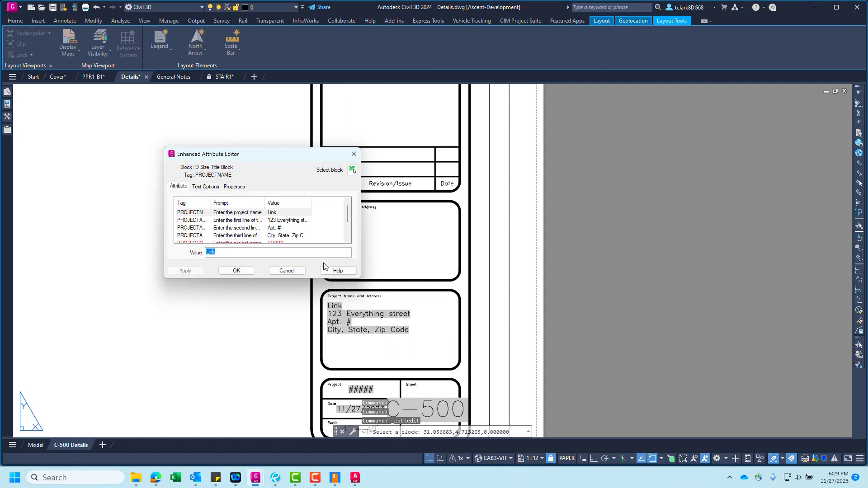
{"action": "left_click", "coordinate": [287, 270]}
{"action": "scroll", "coordinate": [306, 287], "scroll_direction": "down", "scroll_amount": 5}
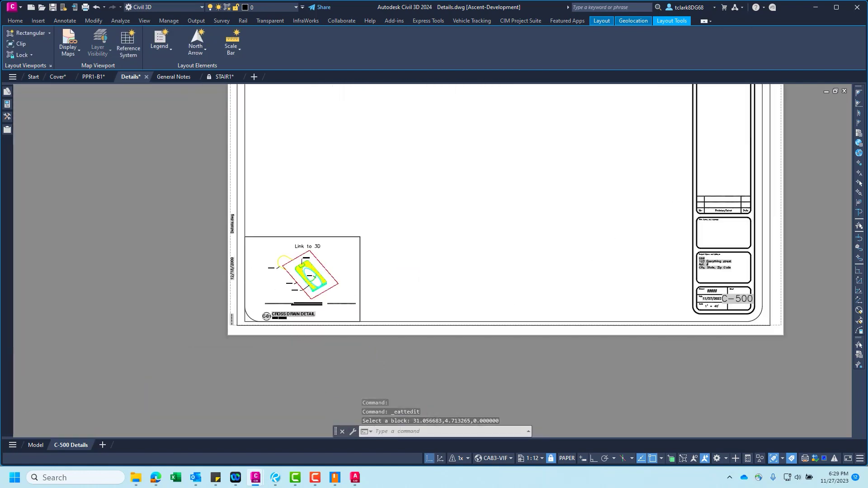
{"action": "scroll", "coordinate": [311, 315], "scroll_direction": "up", "scroll_amount": 4}
{"action": "left_click", "coordinate": [94, 77]}
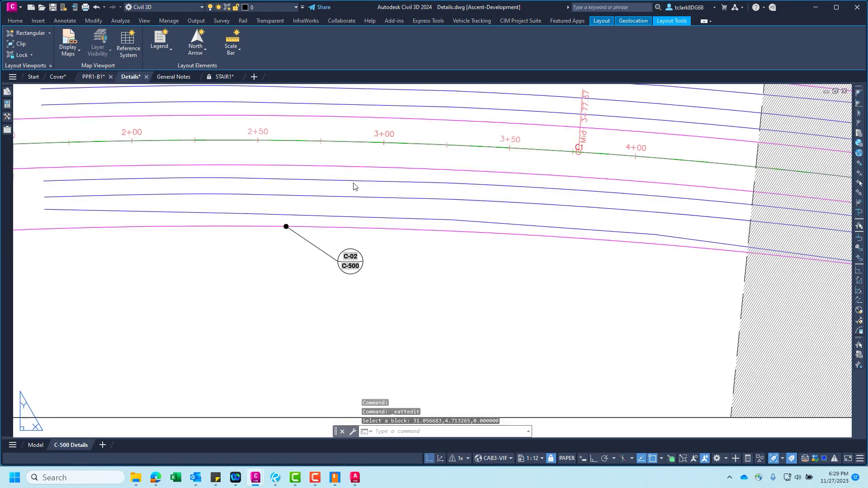
{"action": "double_click", "coordinate": [350, 256]}
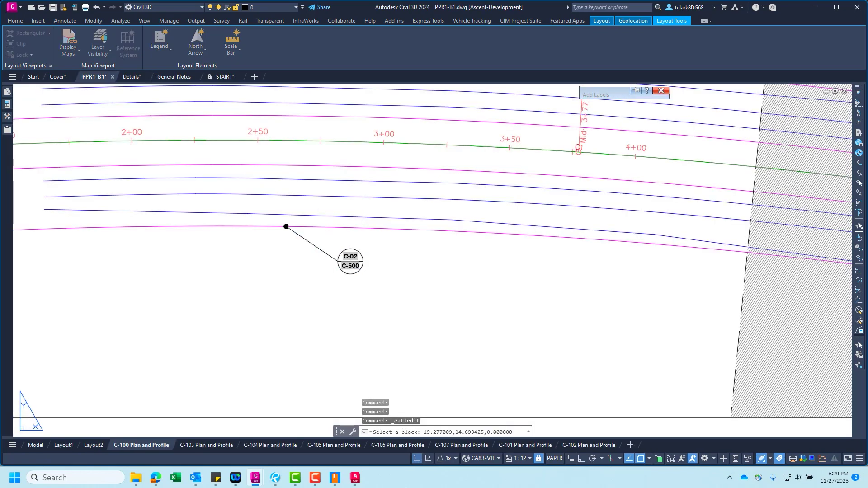
{"action": "key", "text": "ctrl+f"}
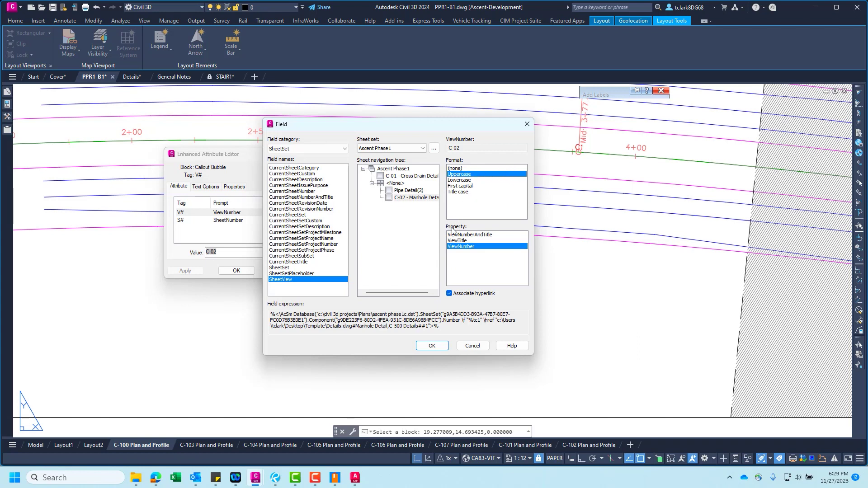
{"action": "left_click", "coordinate": [472, 346]}
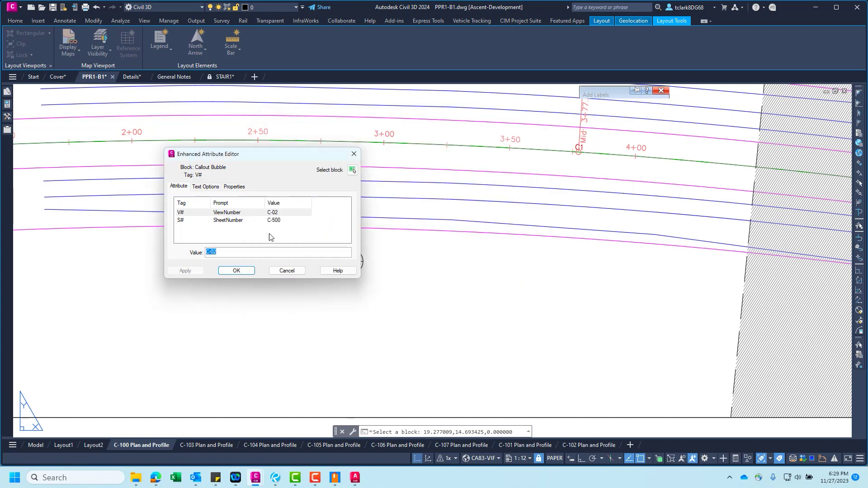
{"action": "left_click", "coordinate": [285, 270]}
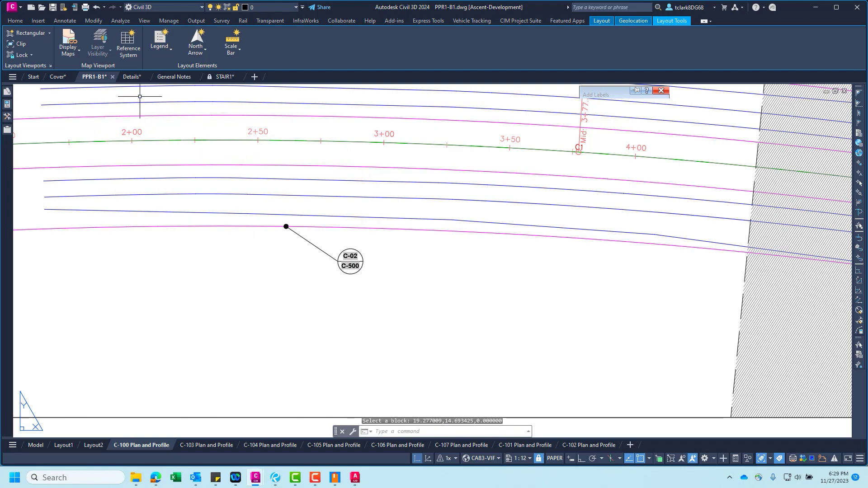
{"action": "key", "text": "ctrl+Tab"}
{"action": "left_click", "coordinate": [130, 77]}
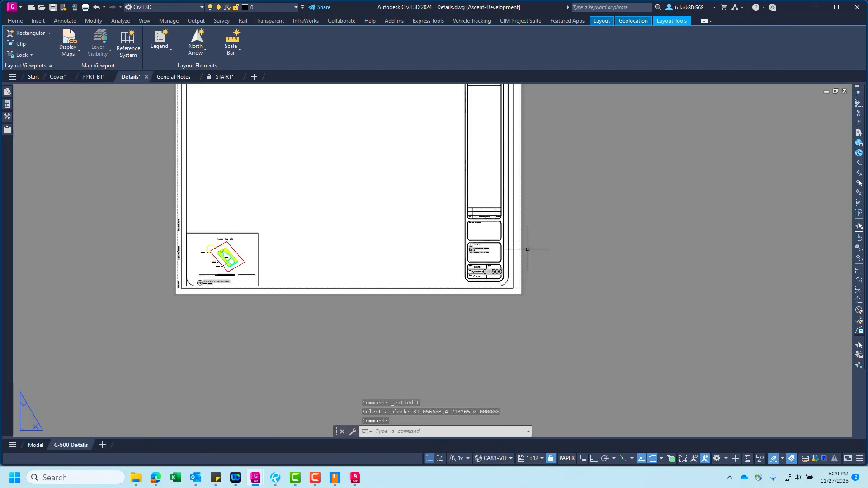
Step: Open the title block's attributes and the field behind the PROJECTNAME value Link
{"action": "scroll", "coordinate": [438, 241], "scroll_direction": "up", "scroll_amount": 2}
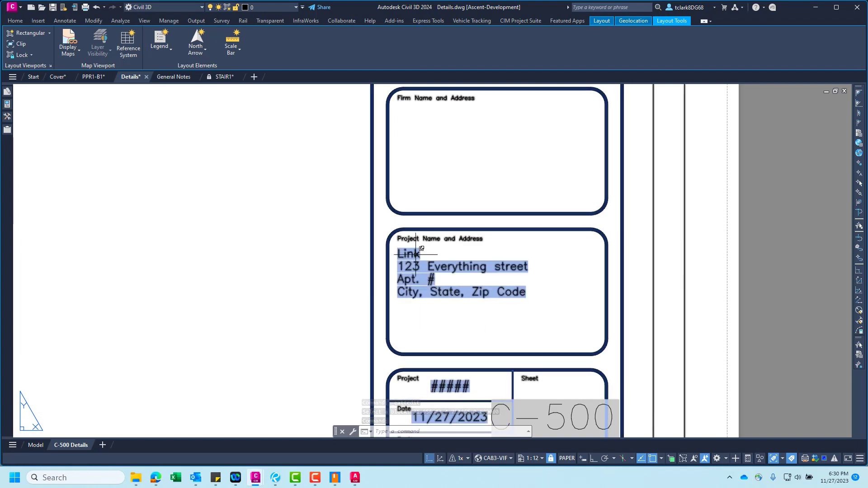
{"action": "mouse_move", "coordinate": [415, 253]}
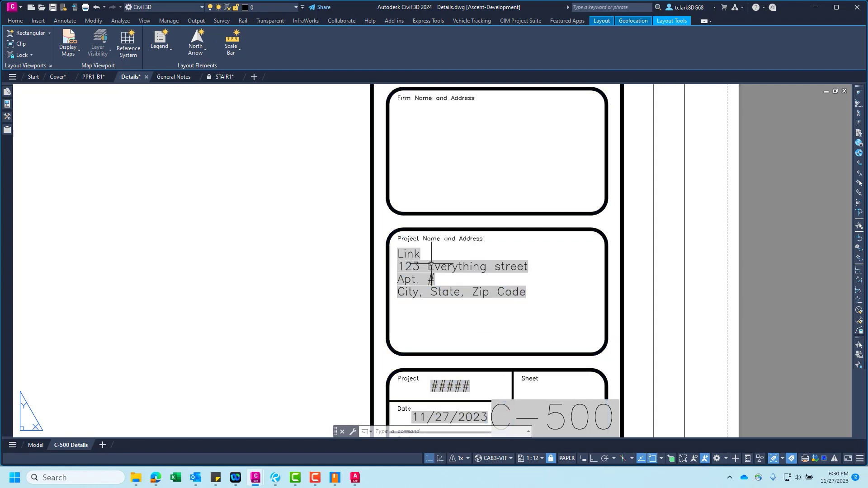
{"action": "double_click", "coordinate": [430, 264]}
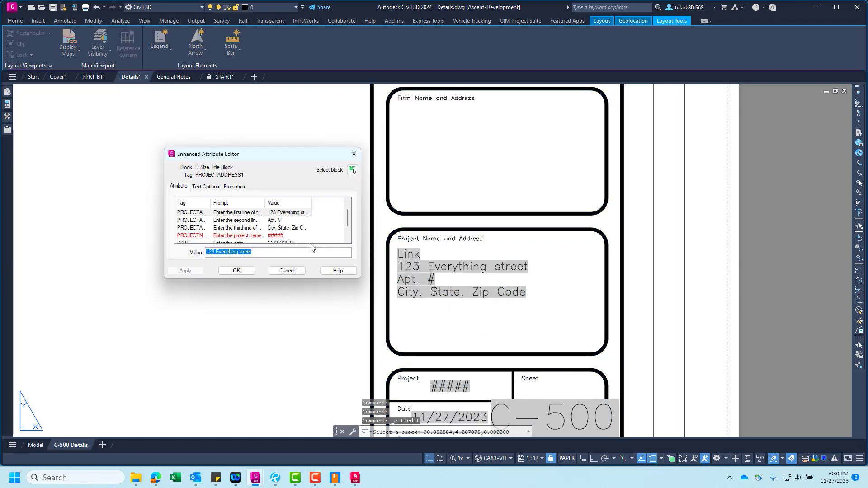
{"action": "scroll", "coordinate": [258, 223], "scroll_direction": "up", "scroll_amount": 1}
{"action": "left_click", "coordinate": [272, 212]}
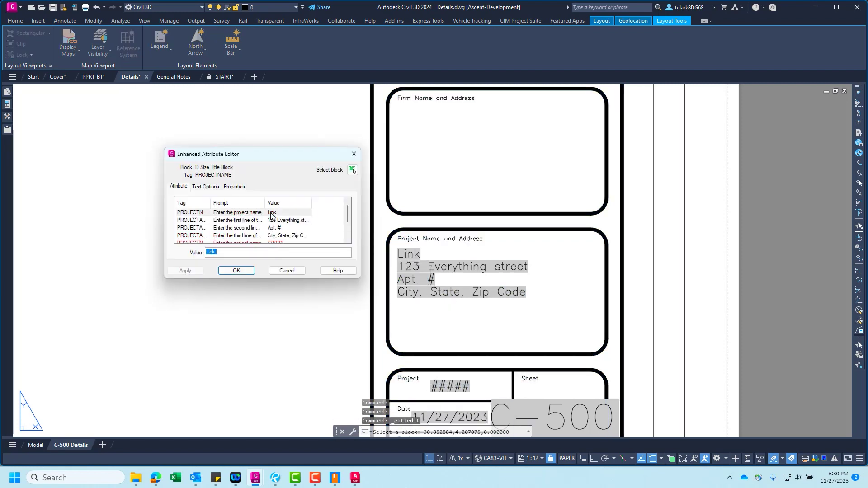
{"action": "left_click", "coordinate": [216, 253]}
{"action": "double_click", "coordinate": [215, 254]}
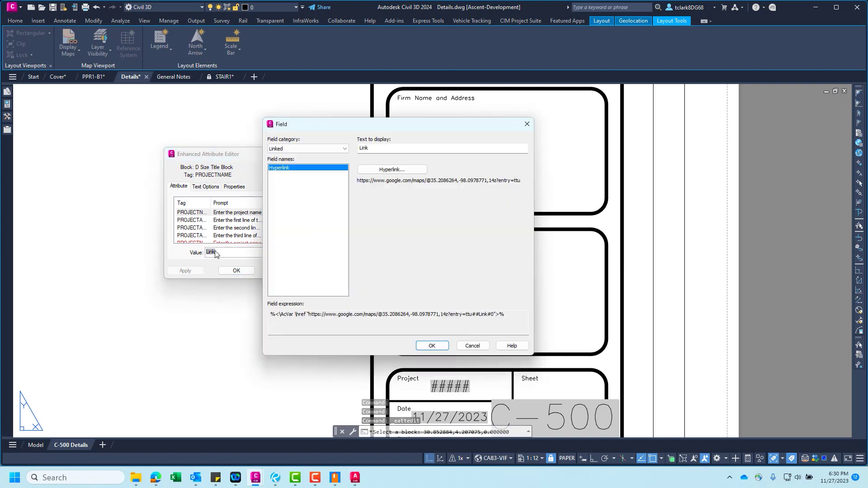
Step: Review the Linked field category and its hyperlink target, then cancel both dialogs unchanged
{"action": "left_click", "coordinate": [293, 150]}
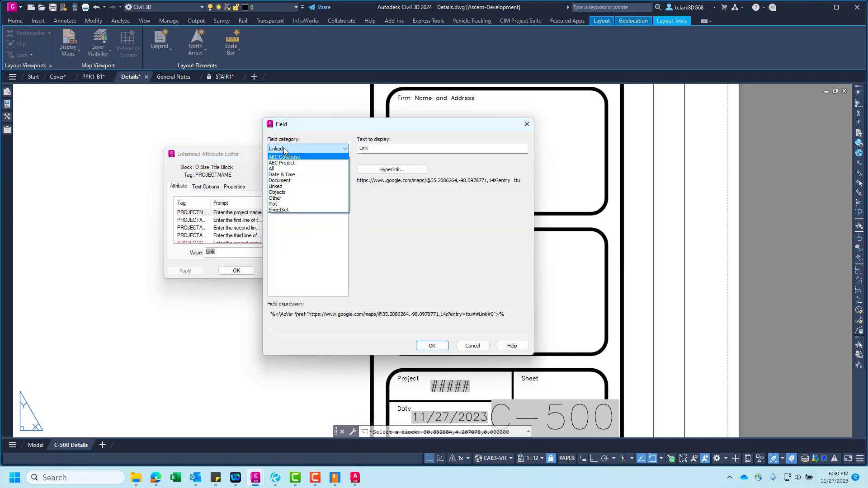
{"action": "left_click", "coordinate": [278, 186]}
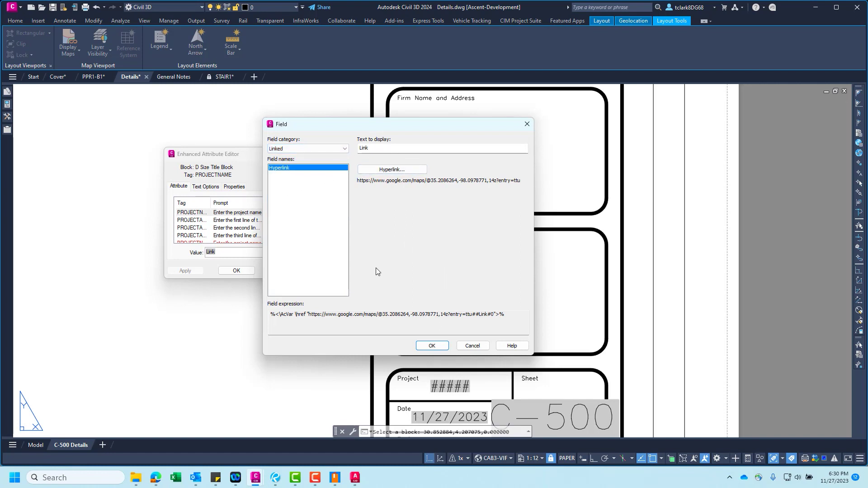
{"action": "key", "text": "Tab"}
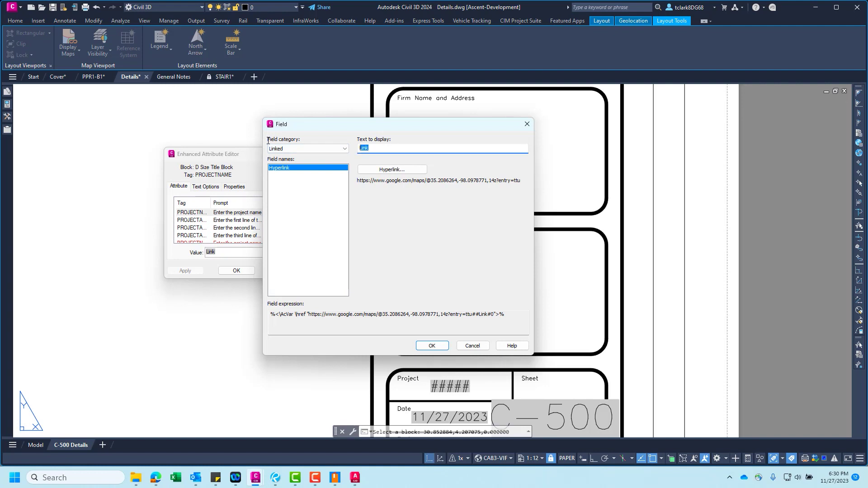
{"action": "left_click", "coordinate": [401, 171]}
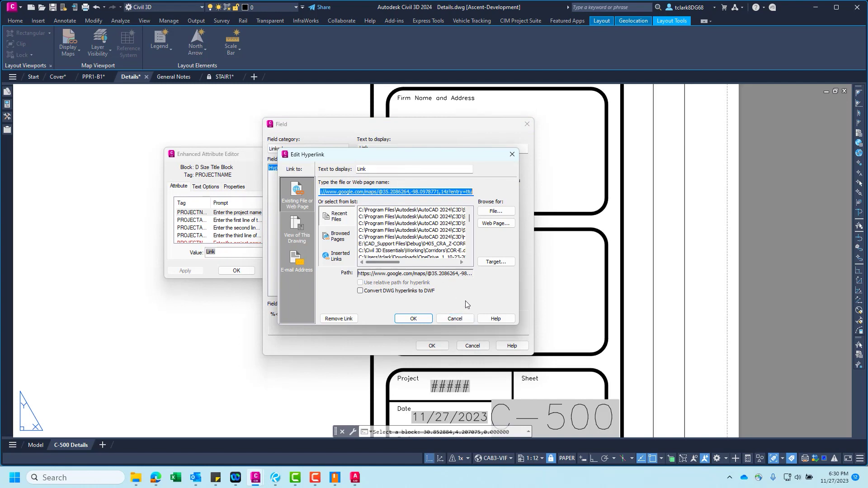
{"action": "left_click", "coordinate": [454, 318]}
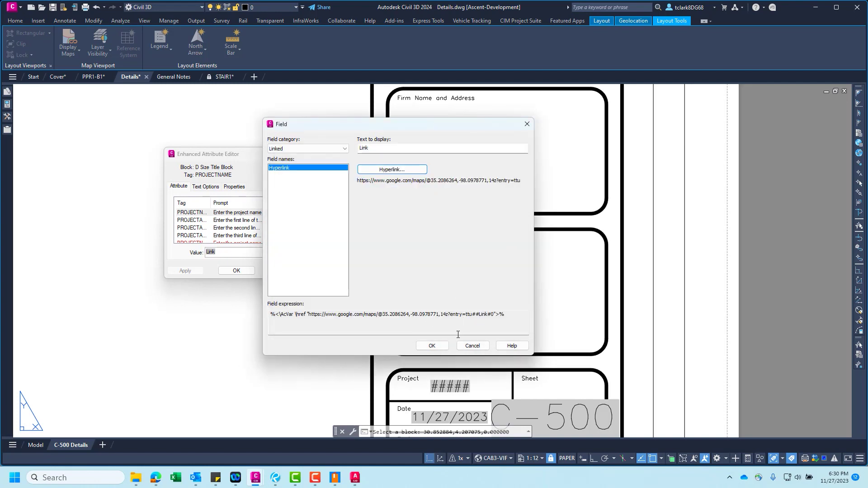
{"action": "left_click", "coordinate": [467, 345]}
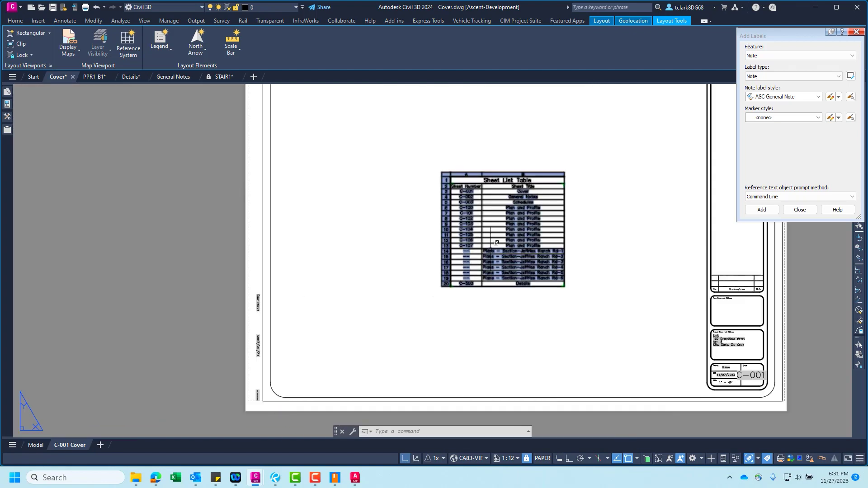
Step: Clear the table selection and show the Ascent Phase1 sheet list in Sheet Set Manager
{"action": "key", "text": "Escape"}
{"action": "mouse_move", "coordinate": [6, 104]}
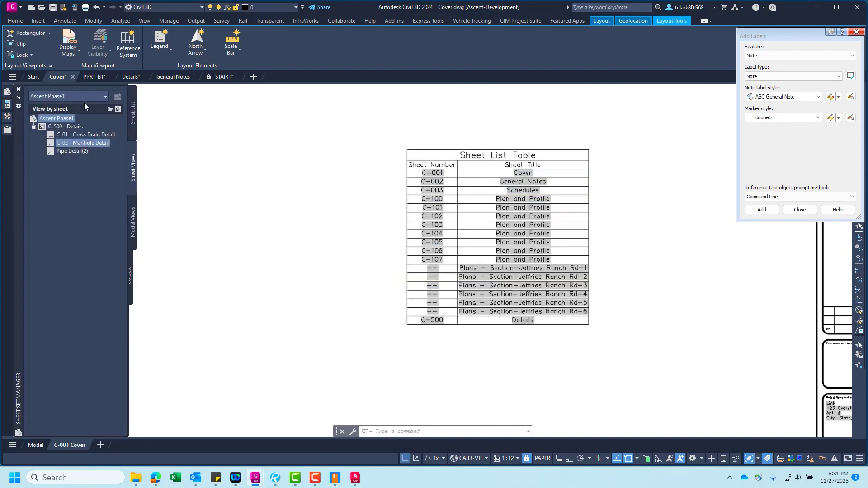
{"action": "left_click", "coordinate": [131, 118]}
{"action": "right_click", "coordinate": [55, 118]}
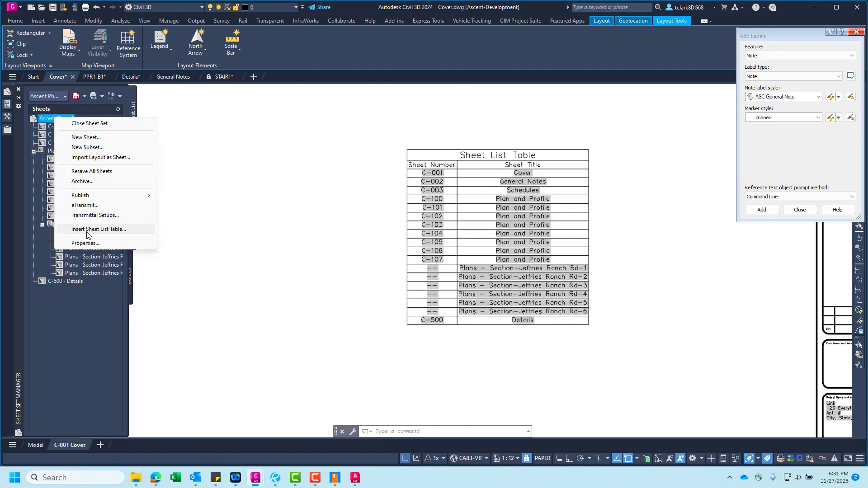
{"action": "left_click", "coordinate": [470, 203]}
Step: Test the C-100 and C-105 sheet-list hyperlinks, returning to the C-001 Cover sheet
{"action": "left_click", "coordinate": [524, 172]}
{"action": "key", "text": "Escape"}
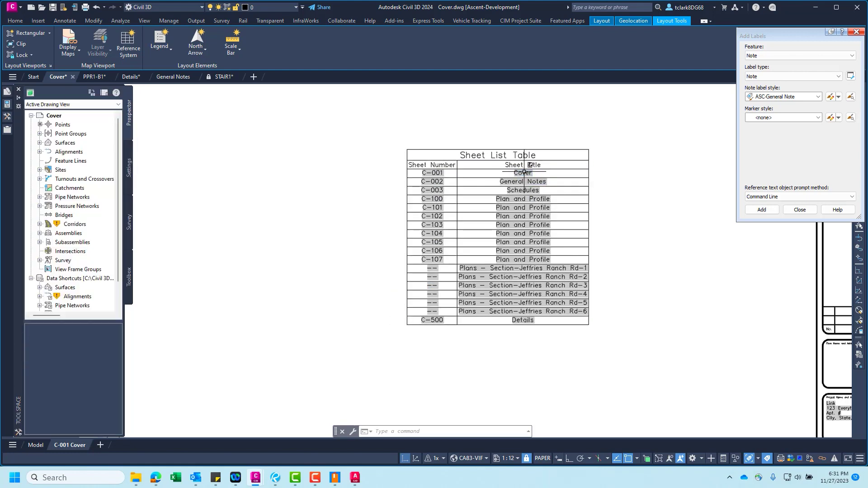
{"action": "left_click", "coordinate": [524, 199], "text": "ctrl"}
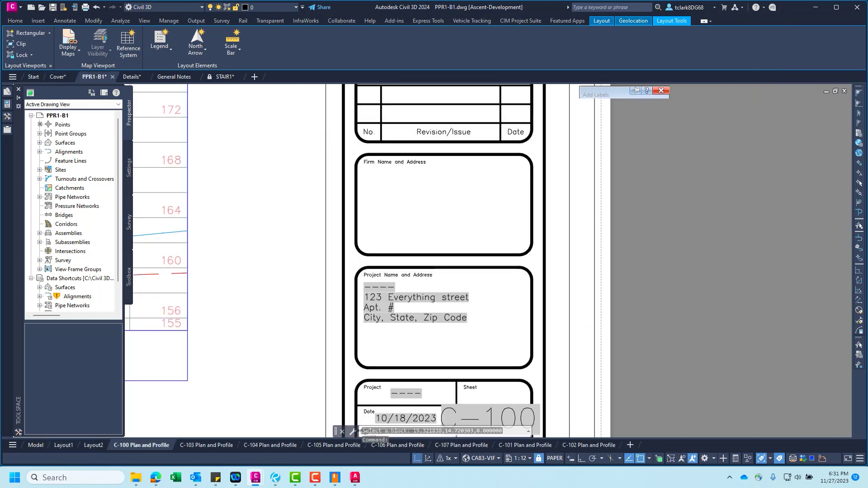
{"action": "left_click", "coordinate": [6, 96]}
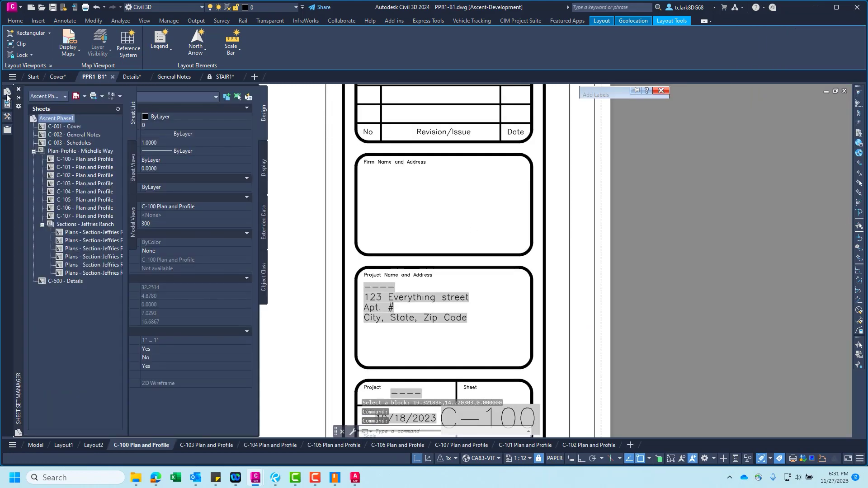
{"action": "double_click", "coordinate": [55, 129]}
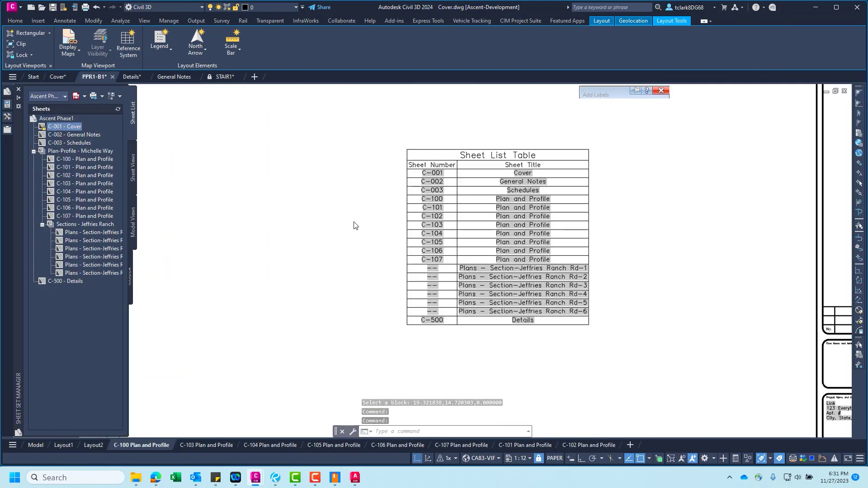
{"action": "left_click", "coordinate": [537, 240]}
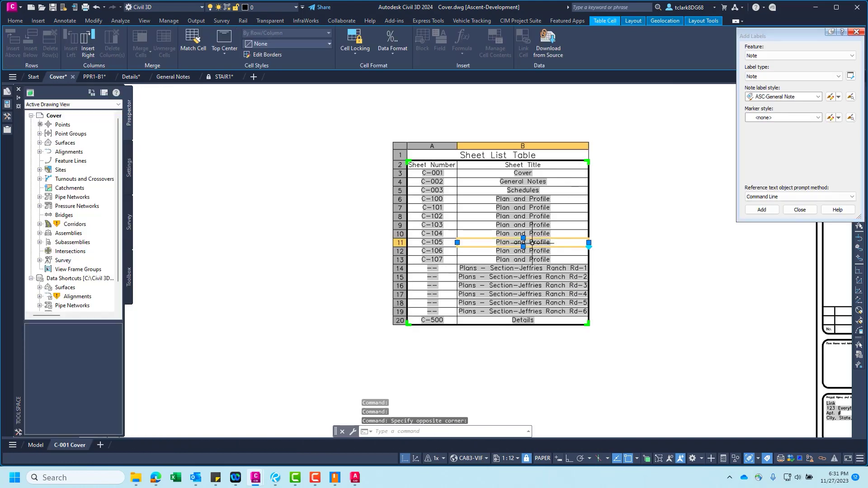
{"action": "left_click", "coordinate": [537, 240], "text": "ctrl"}
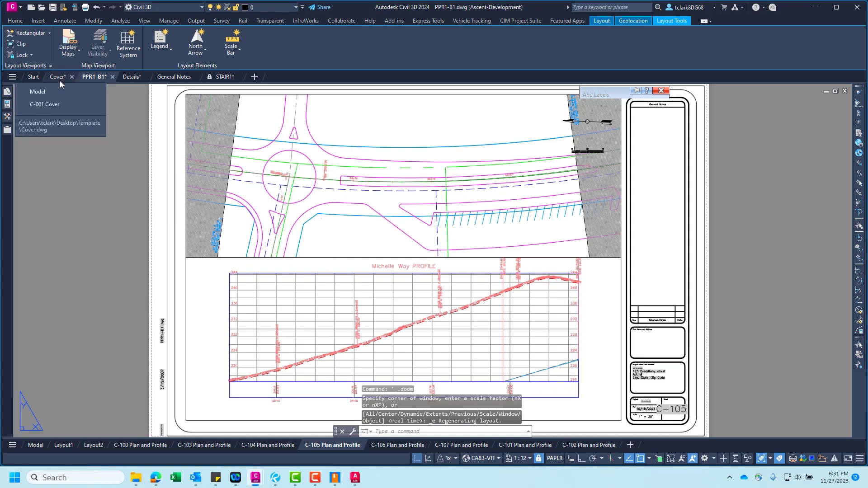
{"action": "left_click", "coordinate": [60, 81]}
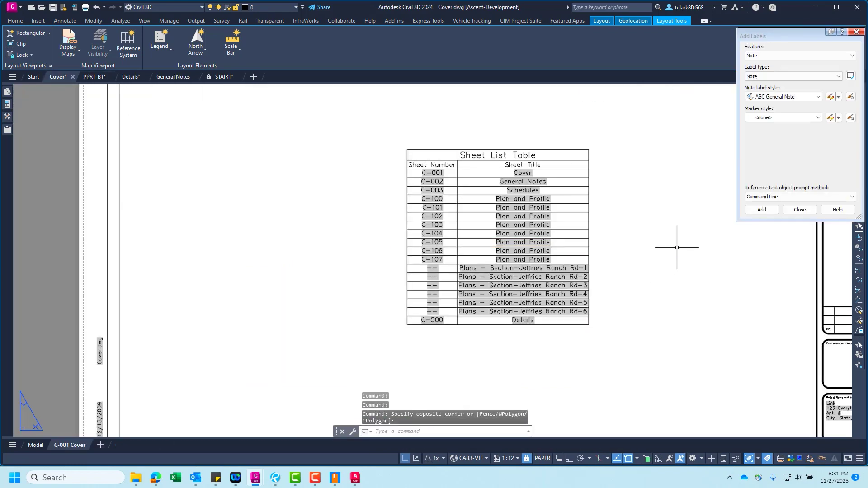
Step: Close the Print out PDF in Bluebeam Revu and minimize Revu
{"action": "left_click", "coordinate": [271, 478]}
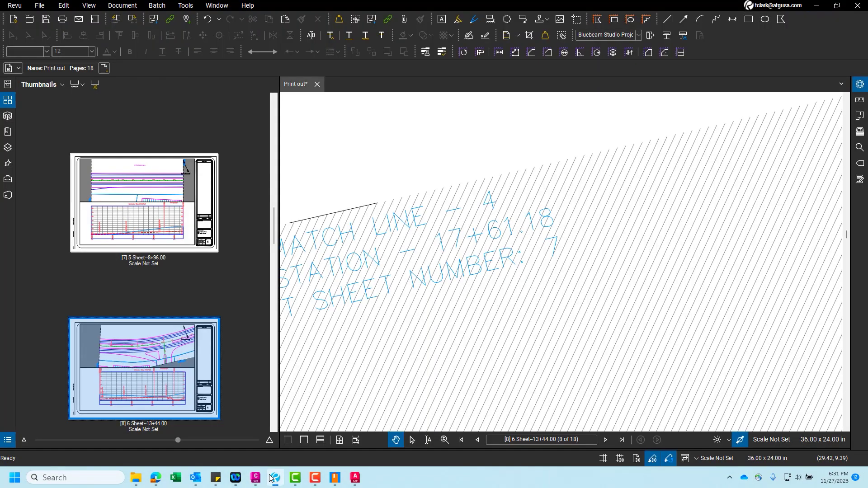
{"action": "scroll", "coordinate": [189, 290], "scroll_direction": "up", "scroll_amount": 15}
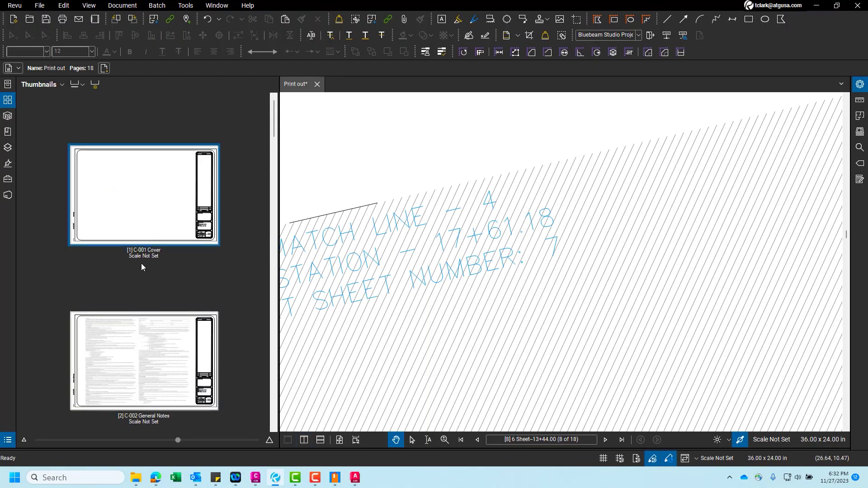
{"action": "left_click", "coordinate": [318, 84]}
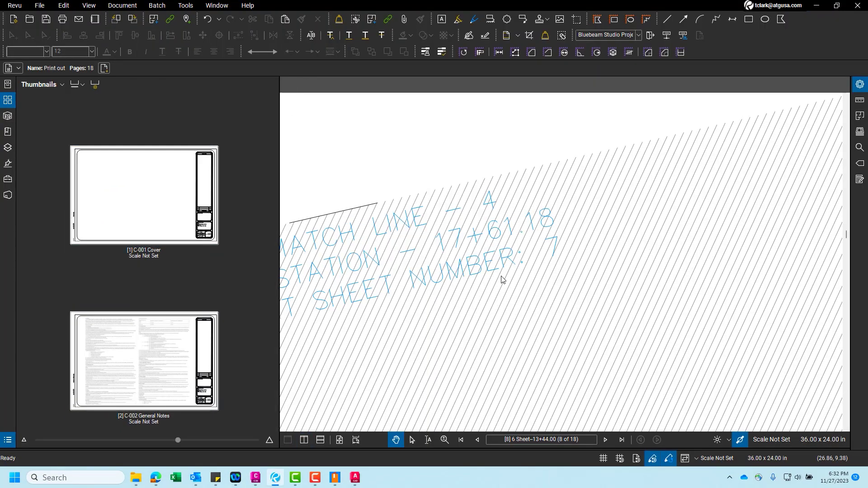
{"action": "left_click", "coordinate": [816, 5]}
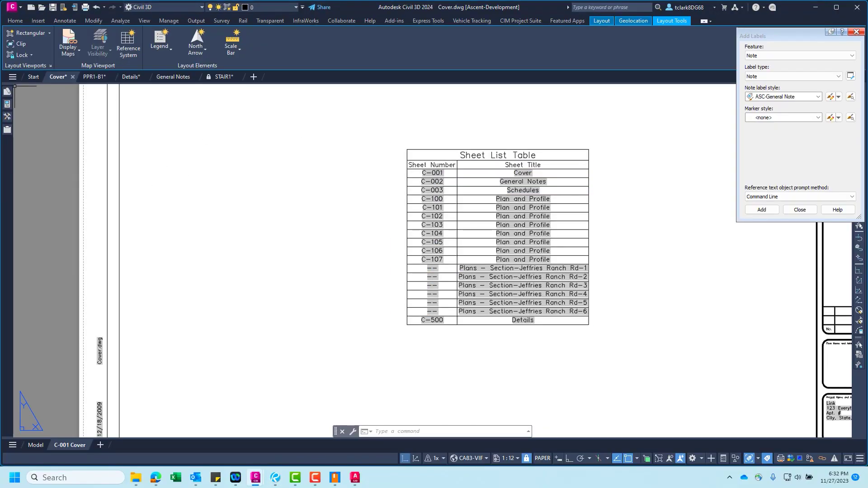
Step: Publish the entire Ascent Phase1 sheet set to PDF with Publish to Plotter
{"action": "mouse_move", "coordinate": [6, 104]}
{"action": "right_click", "coordinate": [58, 119]}
{"action": "mouse_move", "coordinate": [110, 199]}
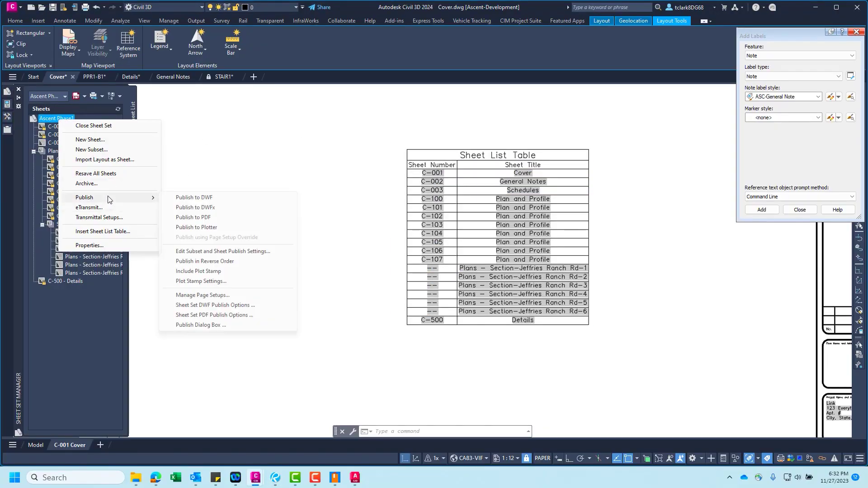
{"action": "left_click", "coordinate": [204, 227]}
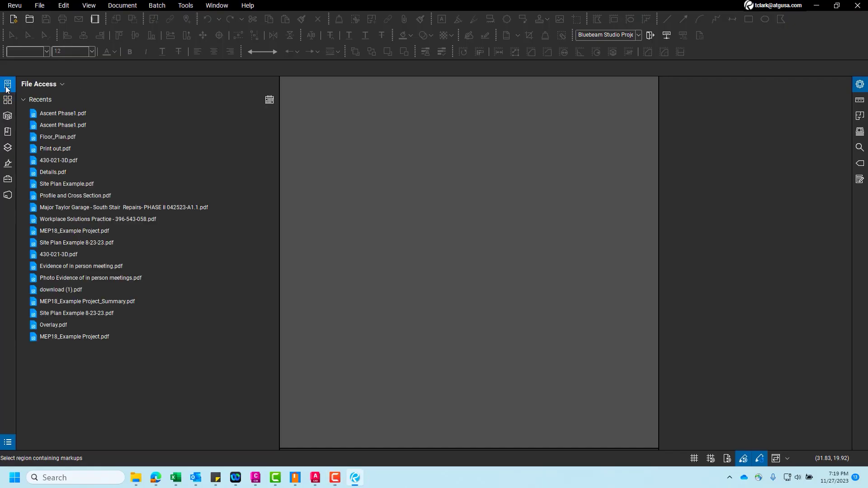
Step: Open Ascent Phase1.pdf, test the General Notes link to page 2, and return to the Cover
{"action": "left_click", "coordinate": [37, 116]}
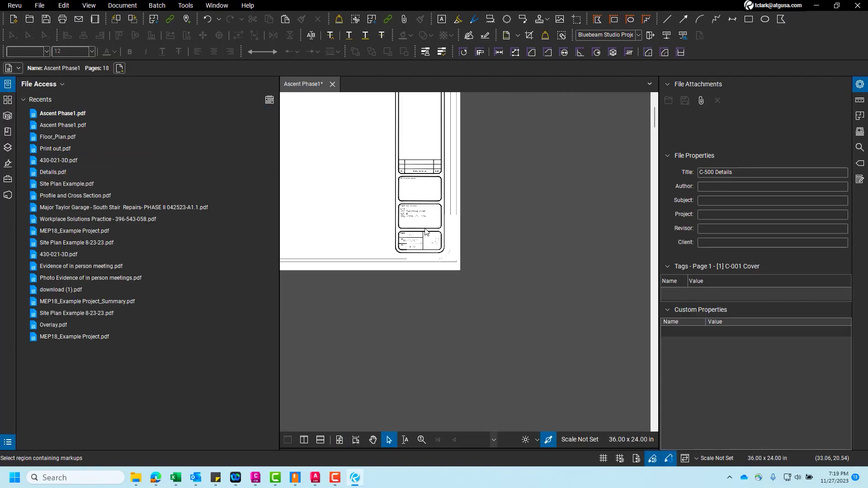
{"action": "scroll", "coordinate": [399, 204], "scroll_direction": "up", "scroll_amount": 3}
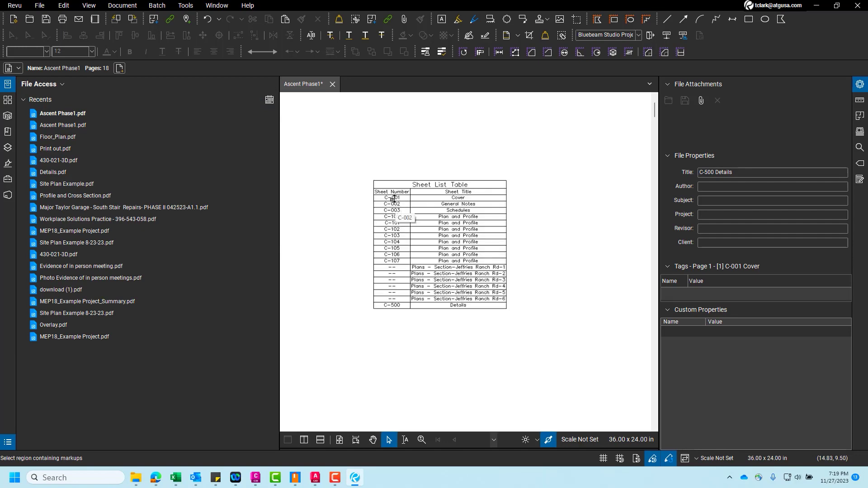
{"action": "scroll", "coordinate": [394, 199], "scroll_direction": "up", "scroll_amount": 1}
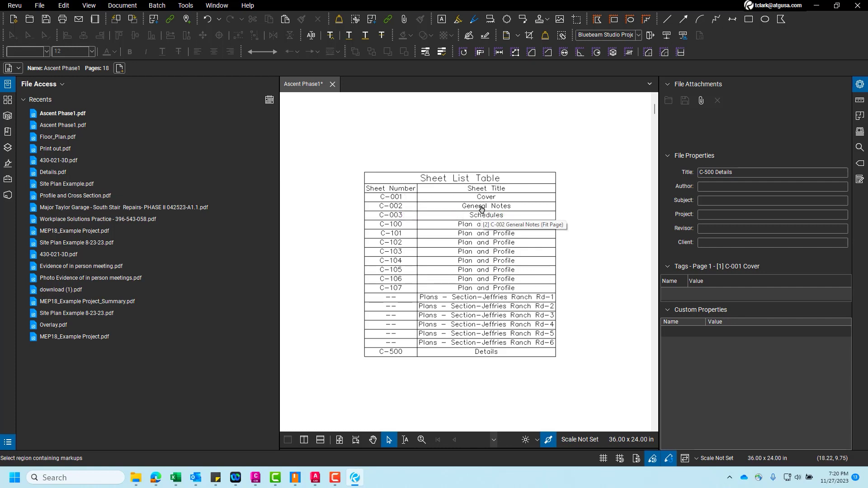
{"action": "left_click", "coordinate": [481, 208]}
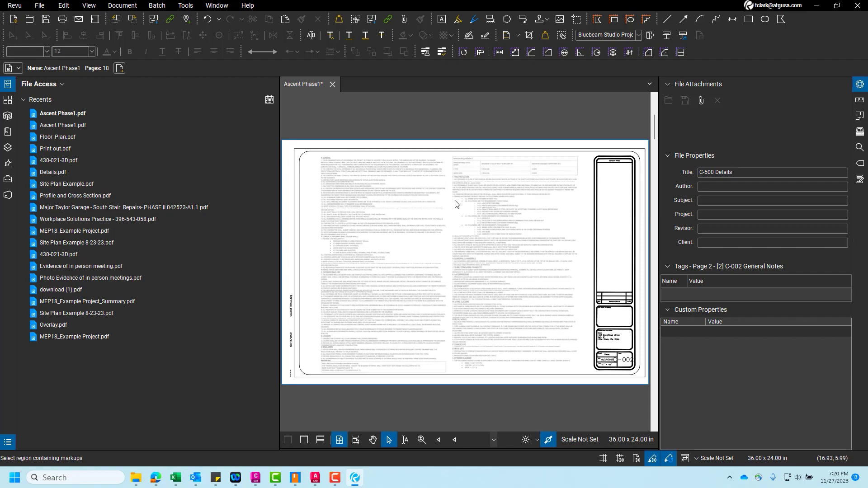
{"action": "scroll", "coordinate": [362, 177], "scroll_direction": "up", "scroll_amount": 5}
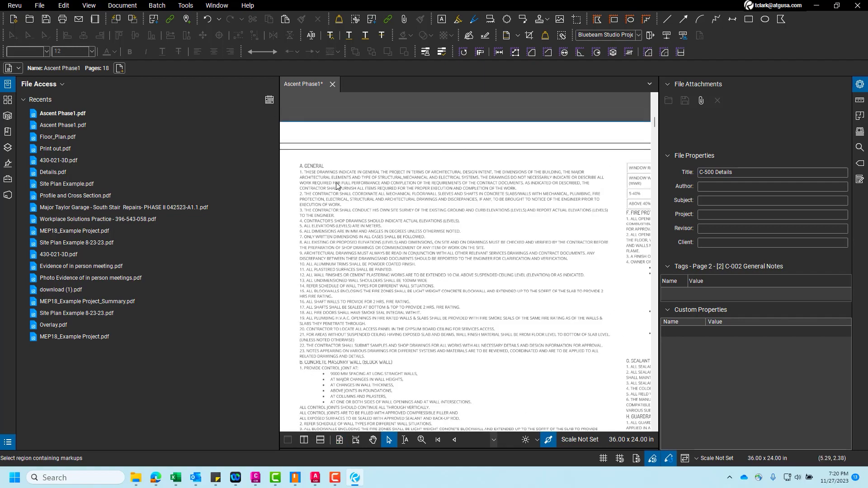
{"action": "left_click", "coordinate": [7, 99]}
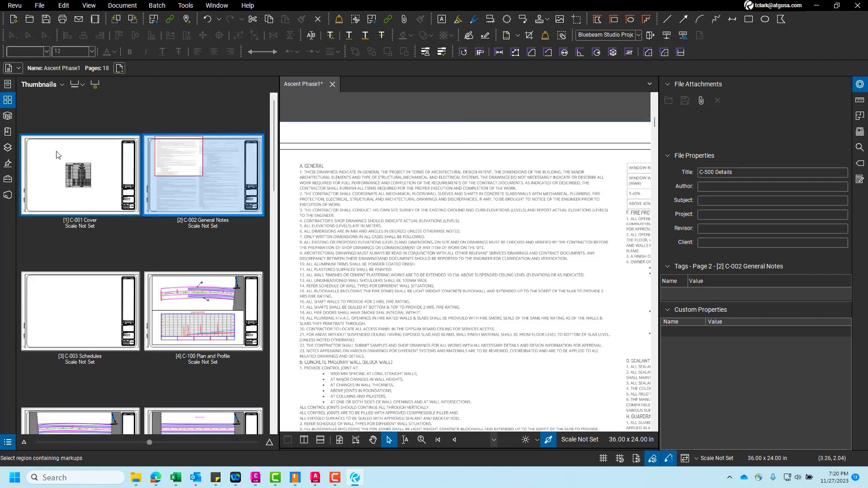
{"action": "left_click", "coordinate": [57, 156]}
Step: Test the Schedules link to page 3 and return to the cover page
{"action": "scroll", "coordinate": [556, 326], "scroll_direction": "up", "scroll_amount": 3}
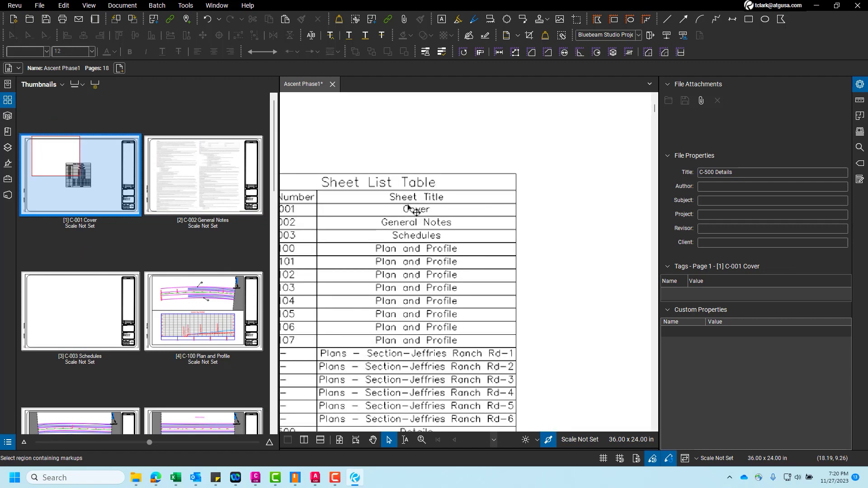
{"action": "scroll", "coordinate": [367, 207], "scroll_direction": "up", "scroll_amount": 1}
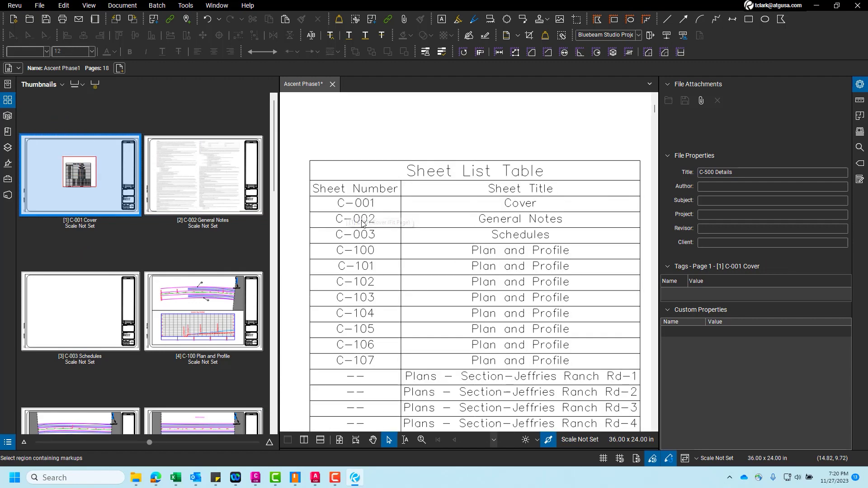
{"action": "left_click", "coordinate": [530, 241]}
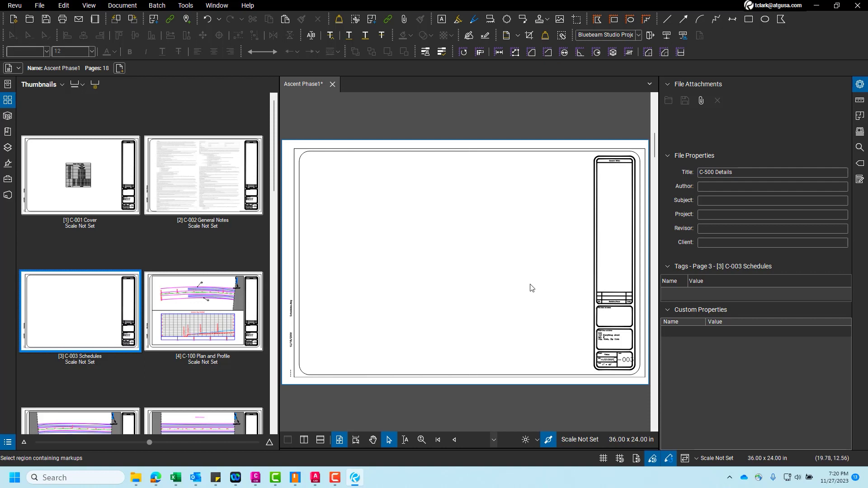
{"action": "key", "text": "alt+Left"}
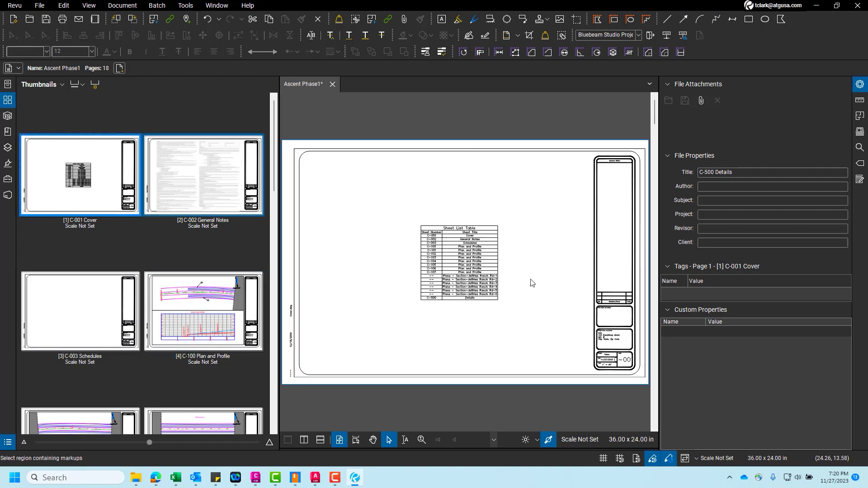
Step: Go to page 18, C-500 Details, from the thumbnails
{"action": "scroll", "coordinate": [397, 267], "scroll_direction": "up", "scroll_amount": 1}
{"action": "scroll", "coordinate": [362, 231], "scroll_direction": "up", "scroll_amount": 1}
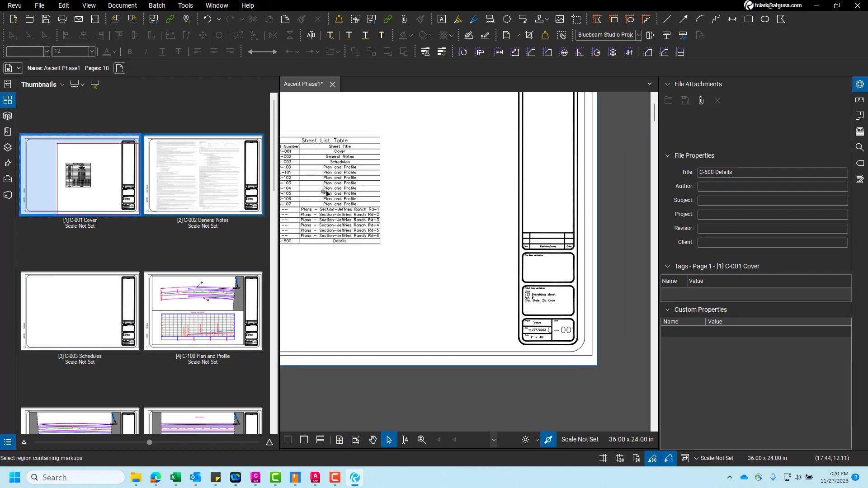
{"action": "scroll", "coordinate": [576, 298], "scroll_direction": "up", "scroll_amount": 2}
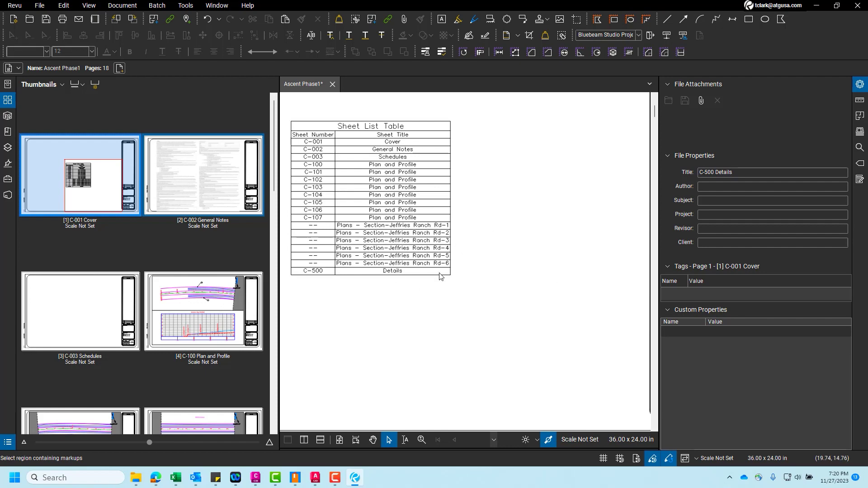
{"action": "scroll", "coordinate": [141, 305], "scroll_direction": "down", "scroll_amount": 6}
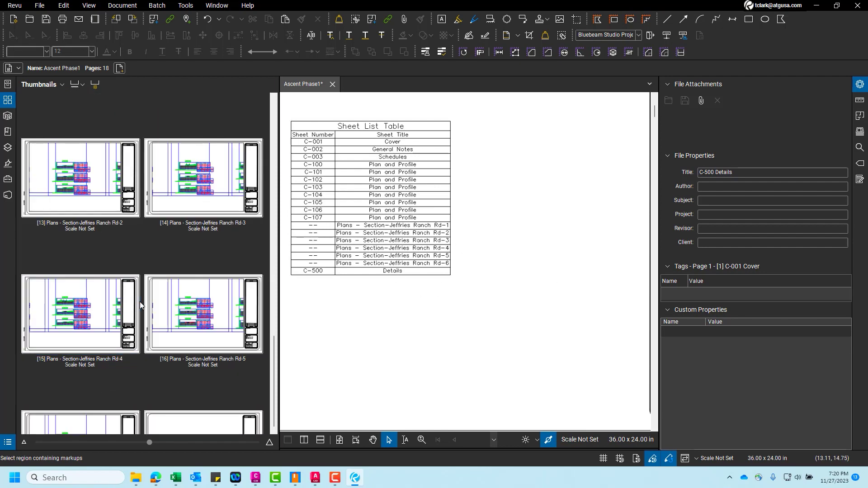
{"action": "scroll", "coordinate": [141, 306], "scroll_direction": "down", "scroll_amount": 1}
{"action": "left_click", "coordinate": [156, 407]}
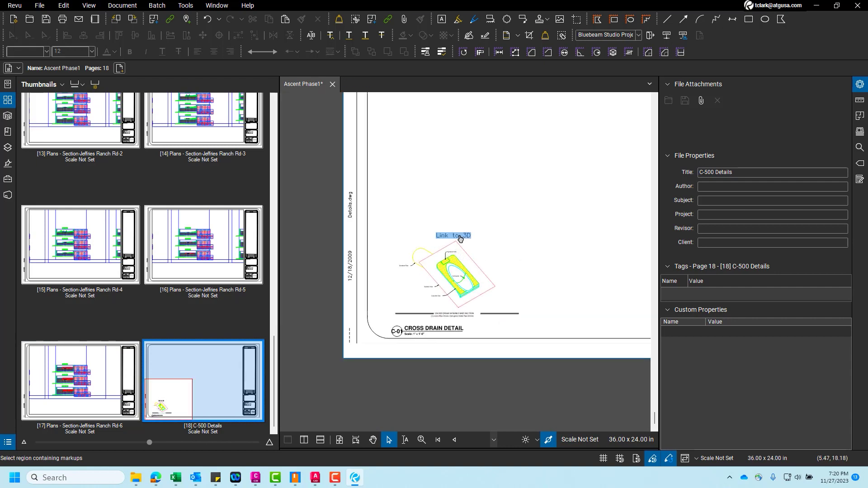
Step: Follow the Link to 3D hyperlink and rotate the 430-021-3D road model it opens
{"action": "left_click", "coordinate": [460, 238]}
{"action": "left_click", "coordinate": [360, 83]}
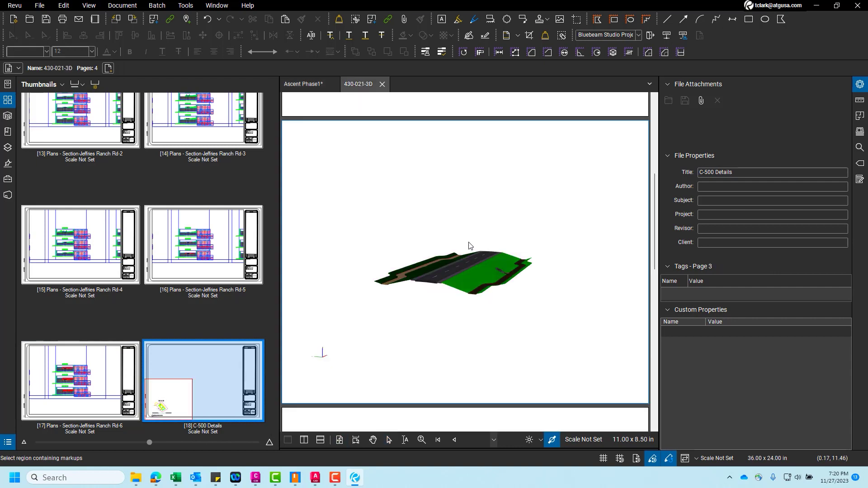
{"action": "left_click_drag", "start_coordinate": [462, 267], "coordinate": [496, 235]}
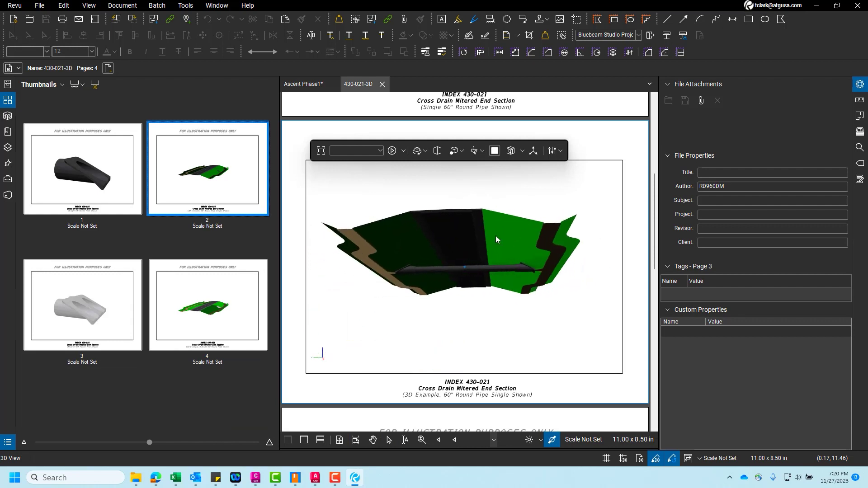
Step: Back on Ascent Phase1, follow the title block's Link hyperlink and close the Google Maps page
{"action": "left_click", "coordinate": [302, 84]}
{"action": "scroll", "coordinate": [303, 268], "scroll_direction": "up", "scroll_amount": 5}
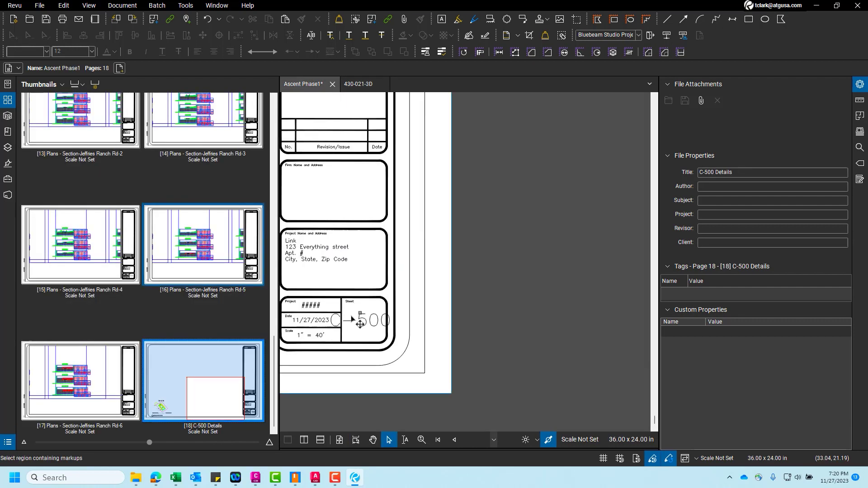
{"action": "middle_click_drag", "start_coordinate": [312, 248], "coordinate": [390, 277]}
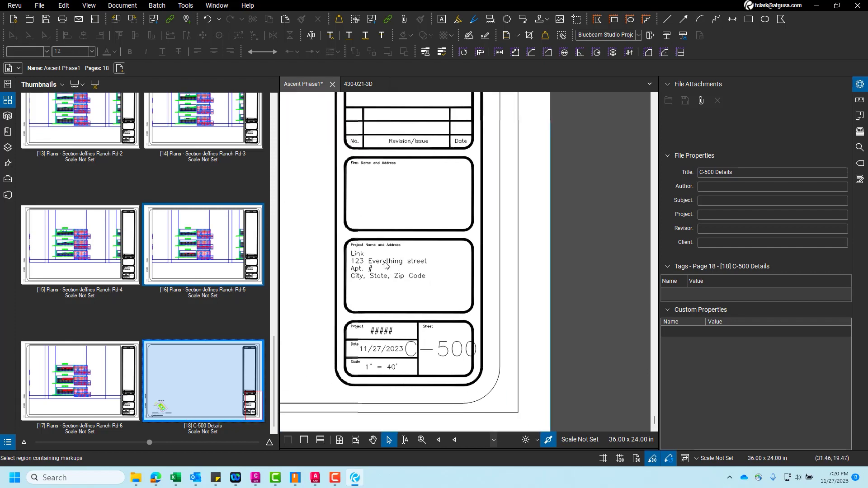
{"action": "left_click", "coordinate": [357, 254]}
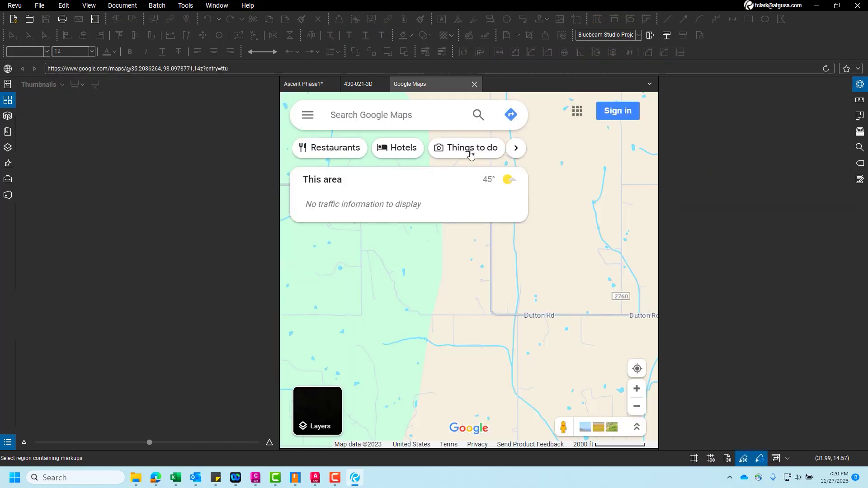
{"action": "left_click", "coordinate": [474, 84]}
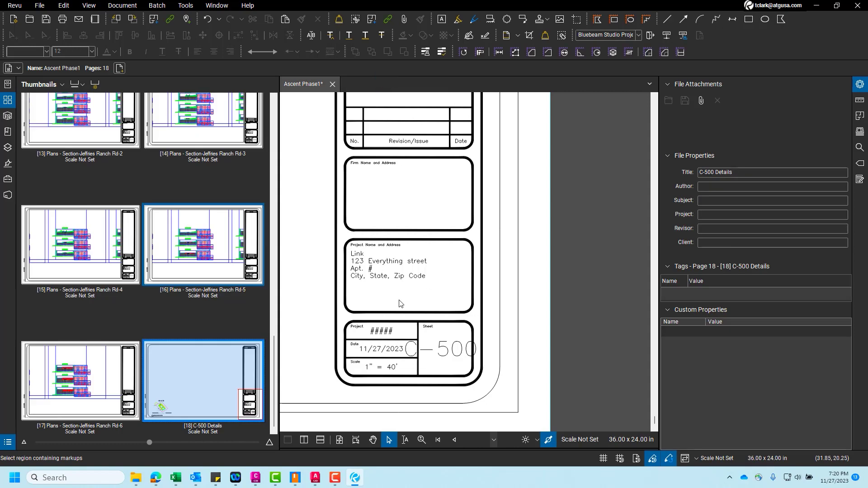
Step: Open the C-001 Cover page and zoom to its Sheet List Table
{"action": "scroll", "coordinate": [332, 252], "scroll_direction": "down", "scroll_amount": 3}
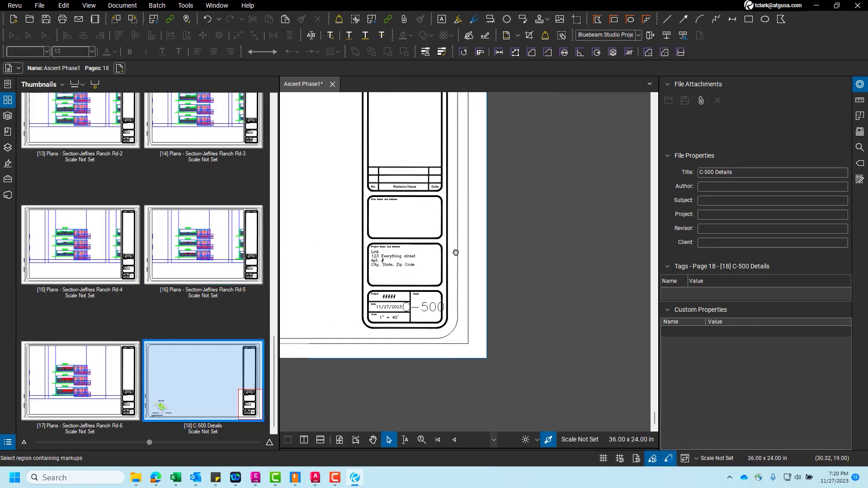
{"action": "middle_click_drag", "start_coordinate": [453, 252], "coordinate": [547, 263]}
{"action": "middle_click_drag", "start_coordinate": [433, 246], "coordinate": [550, 254]}
{"action": "scroll", "coordinate": [500, 253], "scroll_direction": "down", "scroll_amount": 2}
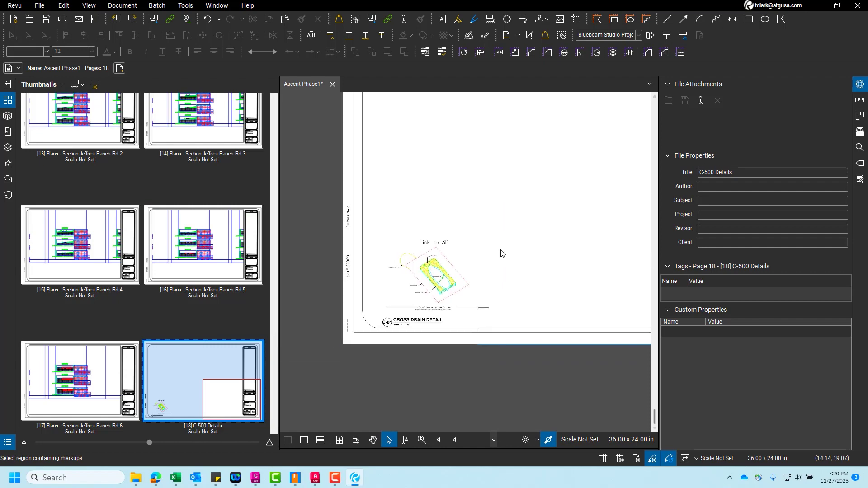
{"action": "scroll", "coordinate": [500, 254], "scroll_direction": "up", "scroll_amount": 2}
{"action": "scroll", "coordinate": [136, 217], "scroll_direction": "up", "scroll_amount": 15}
{"action": "left_click", "coordinate": [104, 194]}
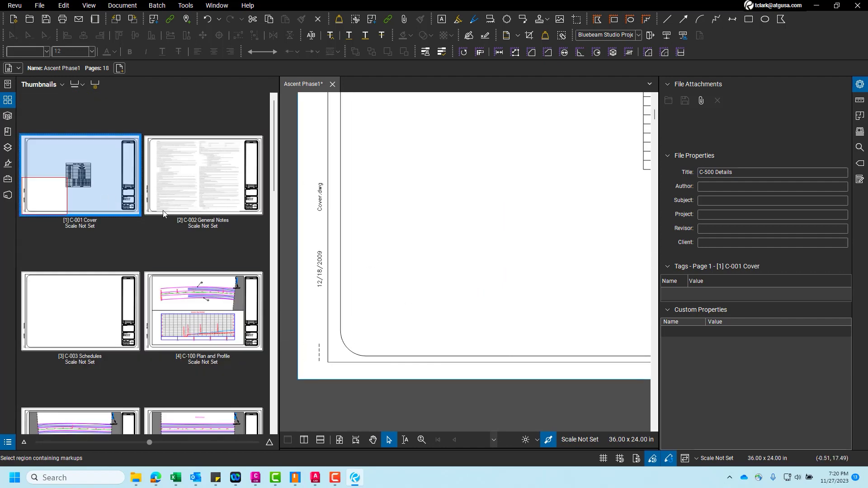
{"action": "scroll", "coordinate": [519, 278], "scroll_direction": "up", "scroll_amount": 2}
{"action": "scroll", "coordinate": [379, 348], "scroll_direction": "right", "scroll_amount": 4}
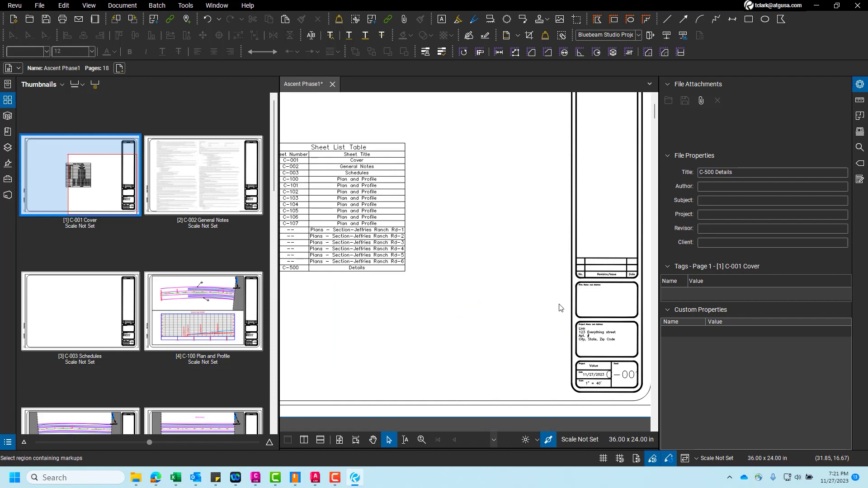
{"action": "left_click", "coordinate": [314, 215]}
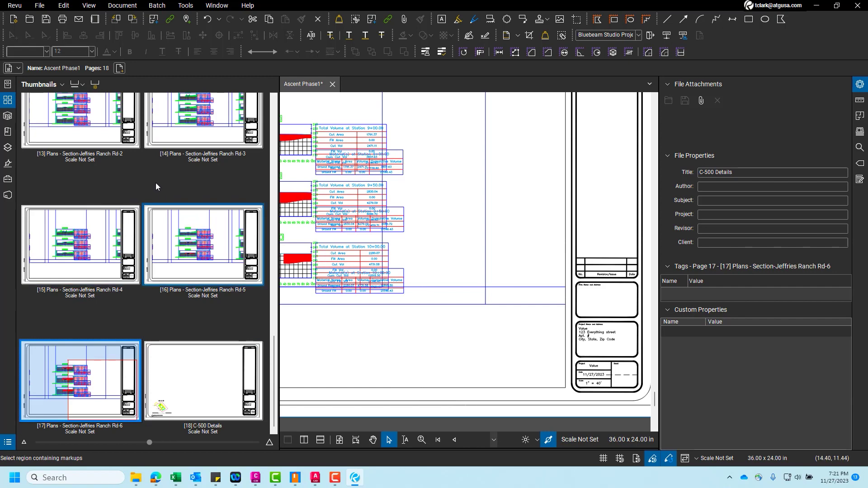
{"action": "scroll", "coordinate": [188, 316], "scroll_direction": "up", "scroll_amount": 5}
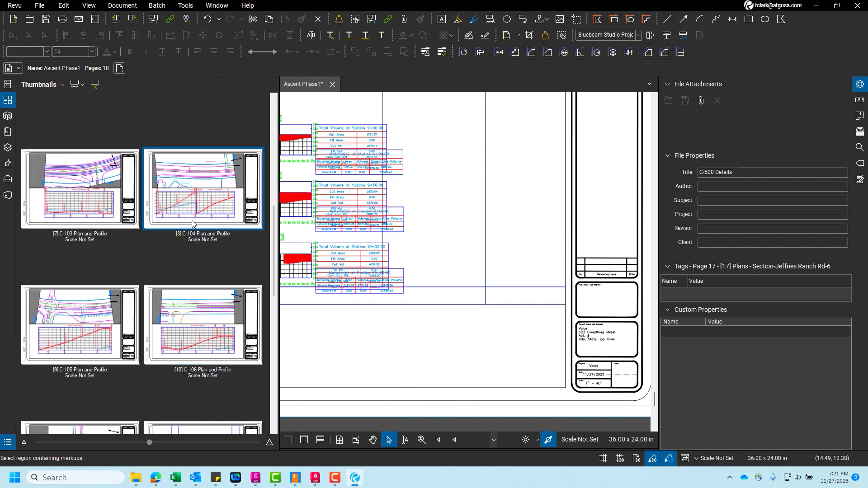
{"action": "scroll", "coordinate": [187, 317], "scroll_direction": "up", "scroll_amount": 5}
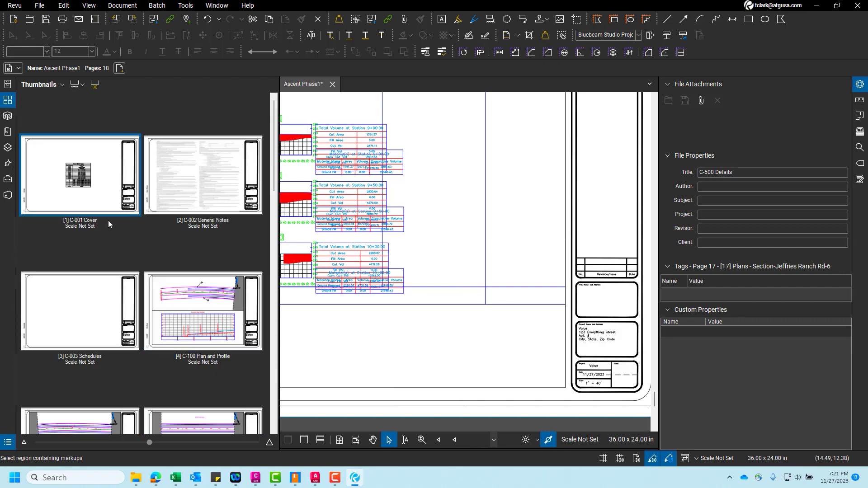
{"action": "left_click", "coordinate": [87, 205]}
{"action": "scroll", "coordinate": [625, 378], "scroll_direction": "up", "scroll_amount": 5}
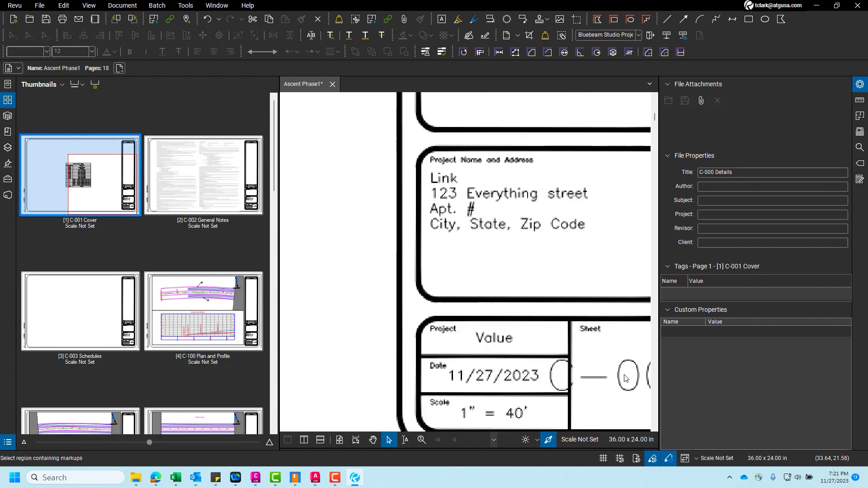
{"action": "scroll", "coordinate": [582, 413], "scroll_direction": "down", "scroll_amount": 1}
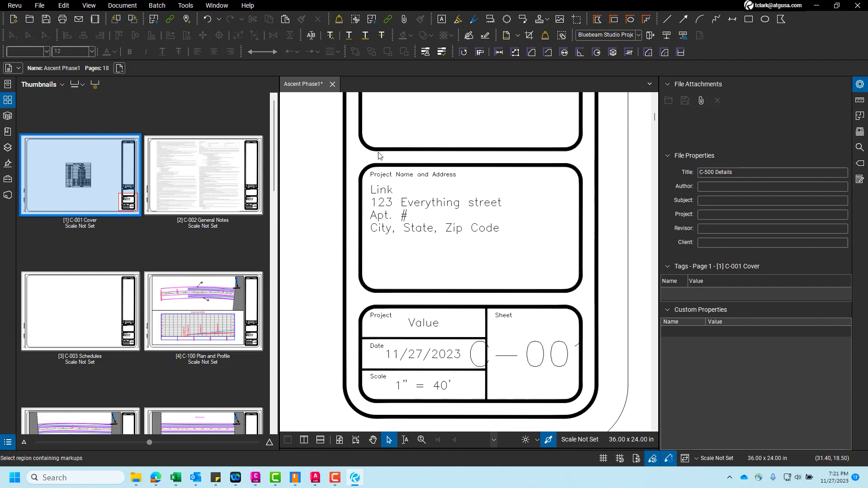
Step: Draw a hyperlink over the cover title block's Sheet box that jumps to page 1
{"action": "left_click", "coordinate": [389, 20]}
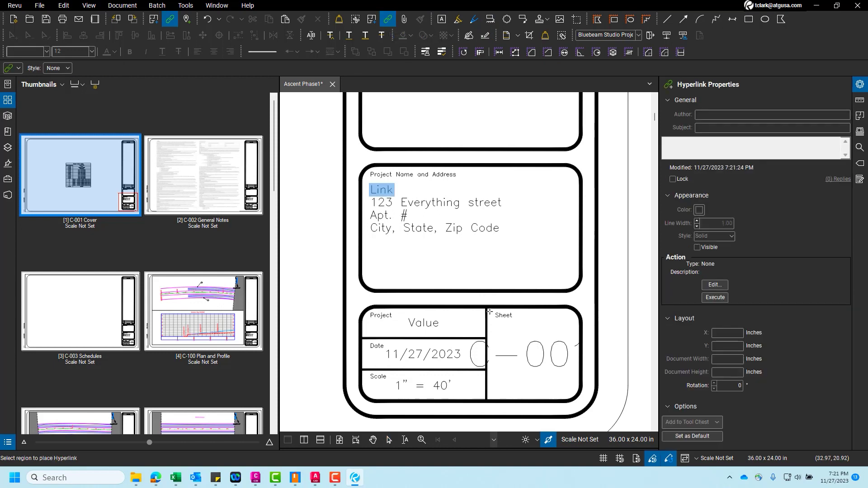
{"action": "left_click_drag", "start_coordinate": [489, 311], "coordinate": [579, 400]}
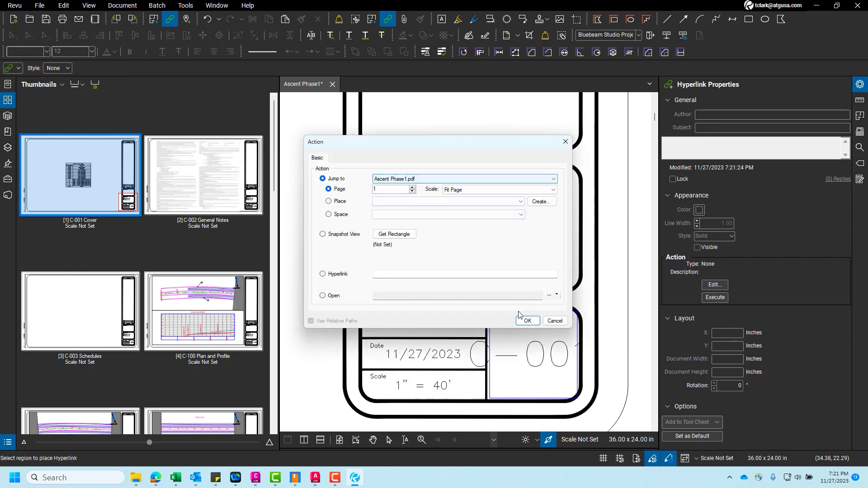
{"action": "left_click", "coordinate": [532, 322]}
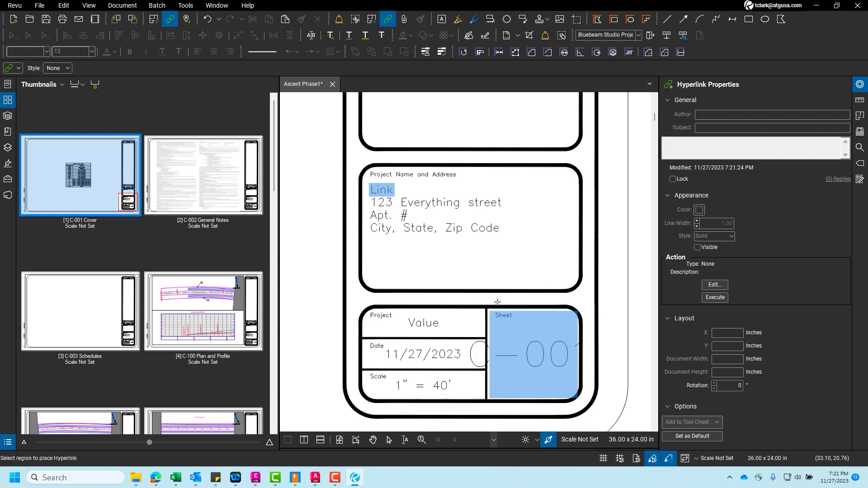
{"action": "left_click", "coordinate": [544, 322]}
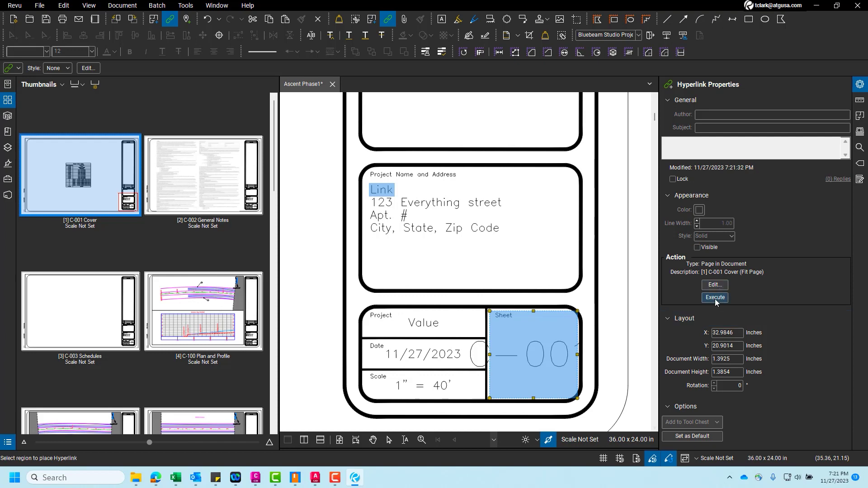
{"action": "right_click", "coordinate": [543, 326]}
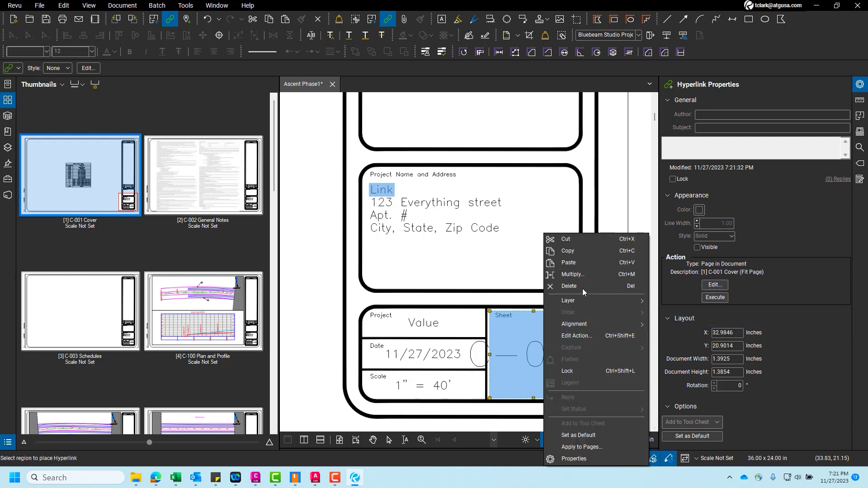
Step: Apply the Sheet-box hyperlink to the other pages, then return to the C-001 Cover page
{"action": "left_click", "coordinate": [571, 447]}
{"action": "left_click", "coordinate": [452, 255]}
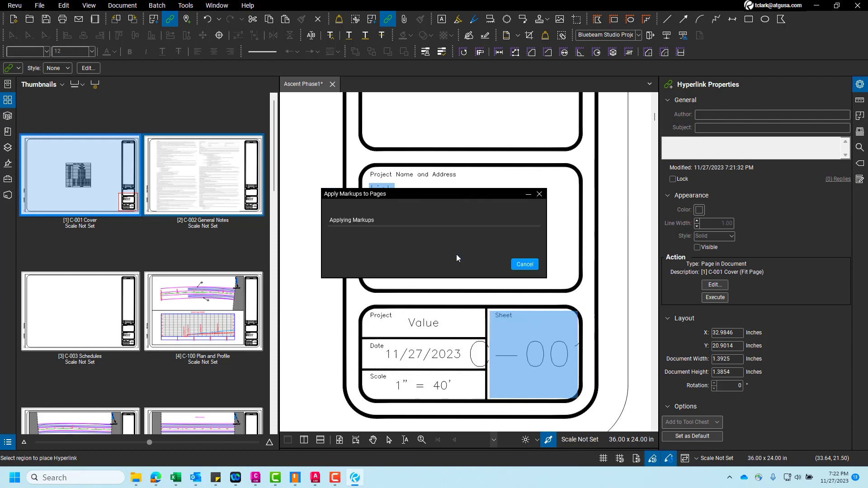
{"action": "scroll", "coordinate": [479, 328], "scroll_direction": "down", "scroll_amount": 1}
{"action": "scroll", "coordinate": [479, 327], "scroll_direction": "down", "scroll_amount": 2}
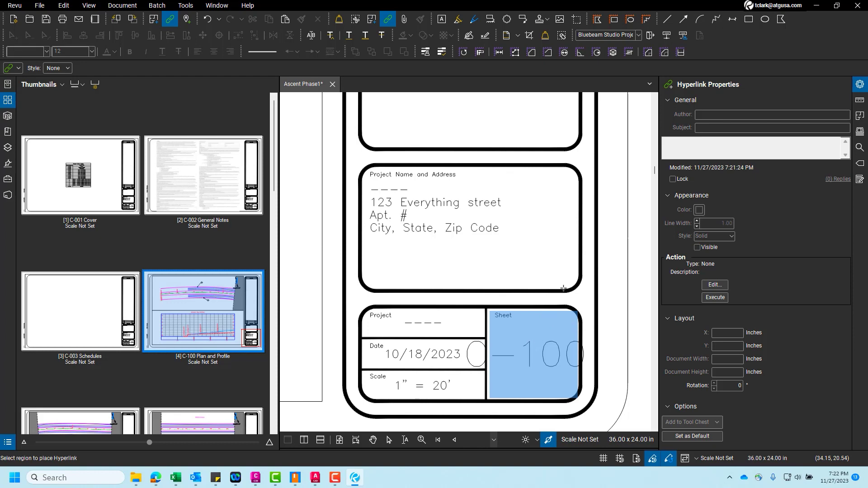
{"action": "key", "text": "Escape"}
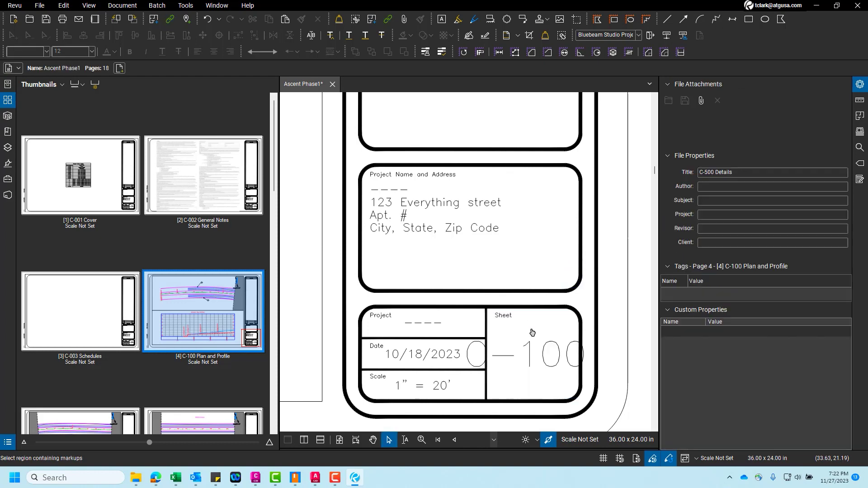
{"action": "scroll", "coordinate": [532, 332], "scroll_direction": "down", "scroll_amount": 3, "text": "ctrl"}
{"action": "left_click", "coordinate": [93, 155]}
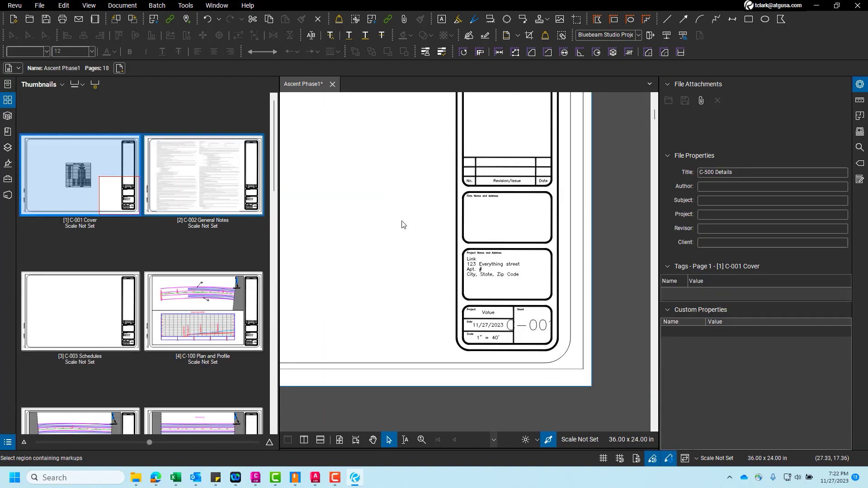
{"action": "scroll", "coordinate": [402, 225], "scroll_direction": "down", "scroll_amount": 2, "text": "ctrl"}
{"action": "scroll", "coordinate": [403, 236], "scroll_direction": "up", "scroll_amount": 5, "text": "ctrl"}
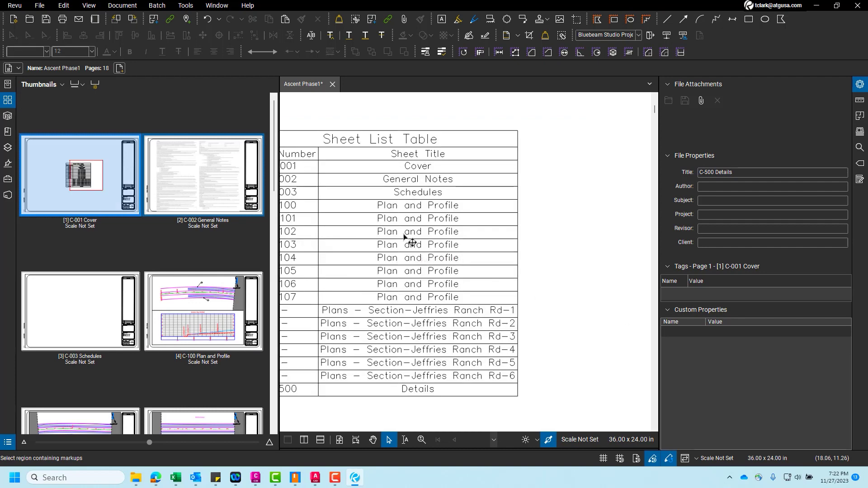
Step: Jump to C-102 Plan and Profile and draw a cloud callout around the hatched area above the profile
{"action": "left_click", "coordinate": [409, 235]}
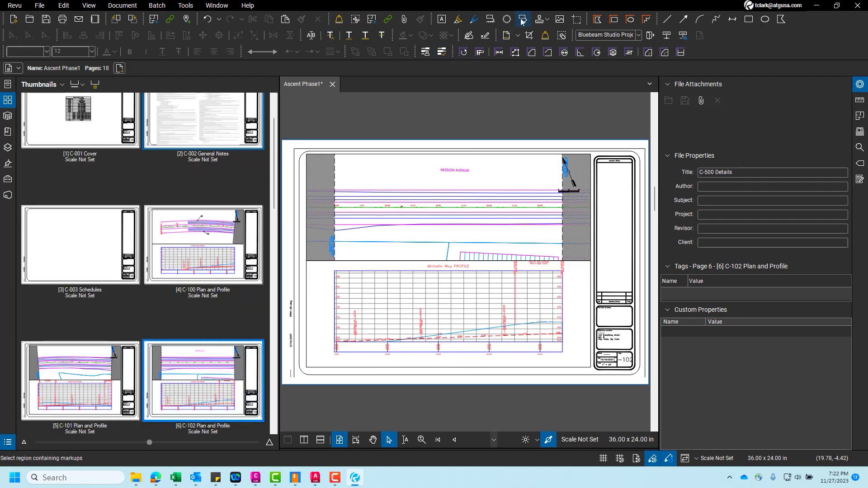
{"action": "key", "text": "k"}
{"action": "scroll", "coordinate": [438, 171], "scroll_direction": "up", "scroll_amount": 4, "text": "ctrl"}
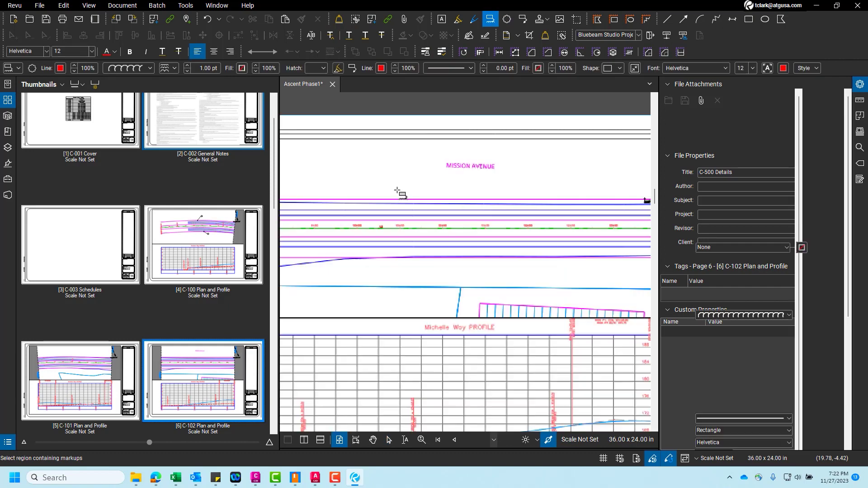
{"action": "middle_click_drag", "start_coordinate": [480, 276], "coordinate": [331, 237]}
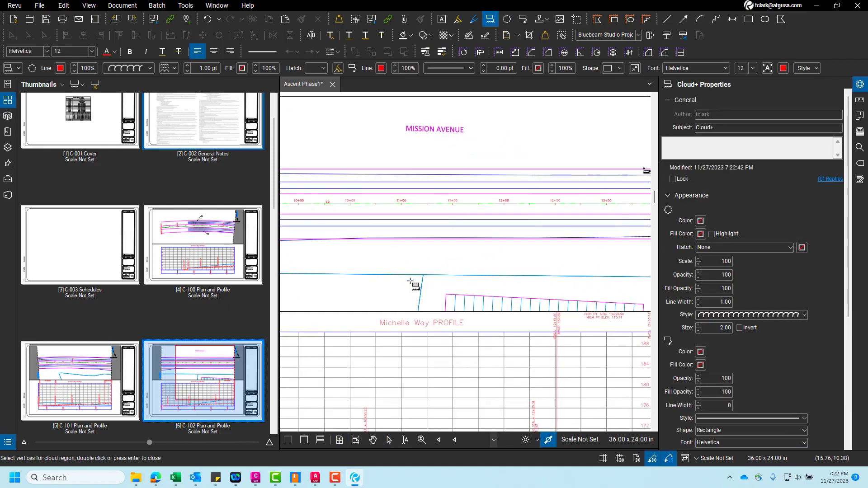
{"action": "left_click_drag", "start_coordinate": [324, 284], "coordinate": [550, 315]}
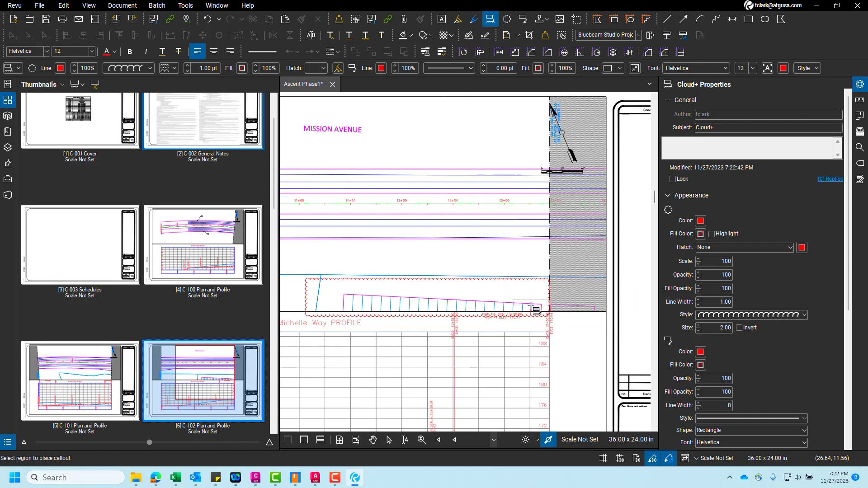
{"action": "left_click", "coordinate": [443, 249]}
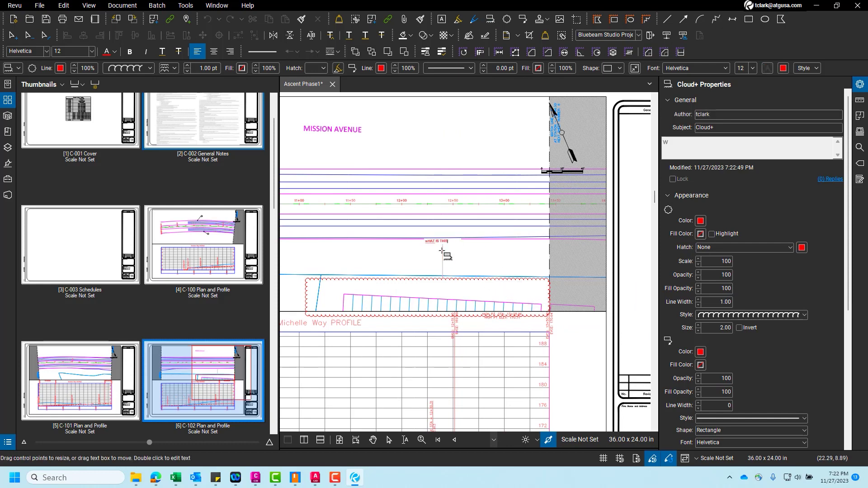
Step: Enter 'What is this?' as the callout text and deselect the cloud markup
{"action": "key", "text": "Caps_Lock"}
{"action": "key", "text": "ctrl+z"}
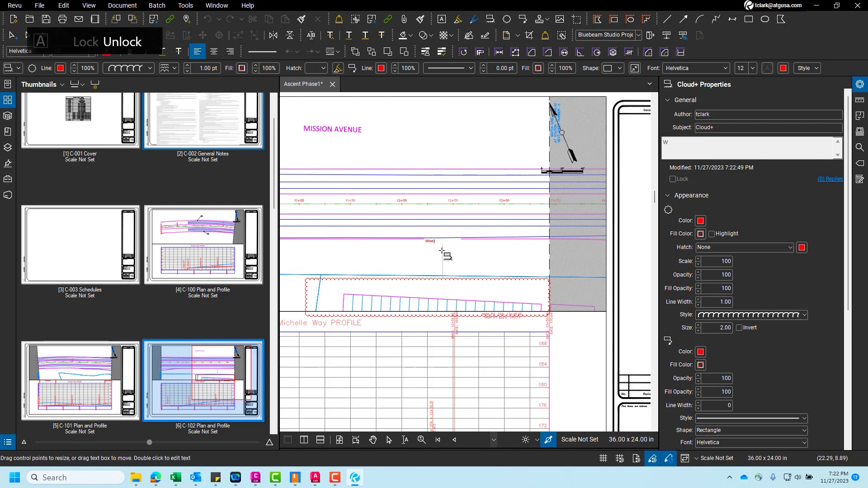
{"action": "type", "text": "hat is this?"}
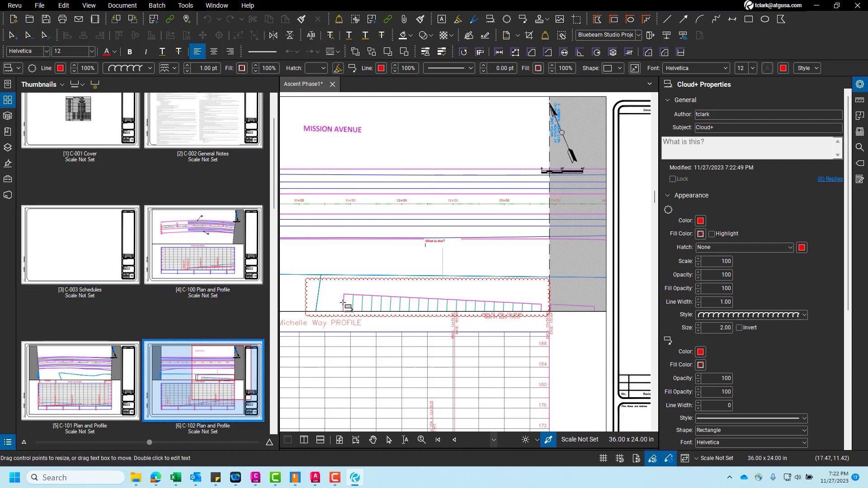
{"action": "left_click", "coordinate": [511, 226]}
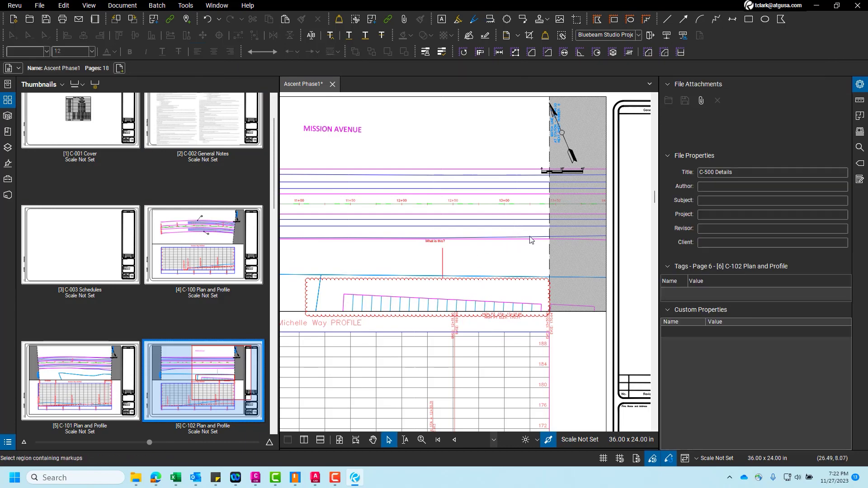
{"action": "scroll", "coordinate": [429, 180], "scroll_direction": "down", "scroll_amount": 2}
Step: From the cover, follow the C-104 sheet-list link, then return via its sheet bubble
{"action": "mouse_move", "coordinate": [428, 210]}
{"action": "middle_mouse_down"}
{"action": "mouse_move", "coordinate": [341, 190]}
{"action": "mouse_move", "coordinate": [430, 91]}
{"action": "mouse_move", "coordinate": [438, 127]}
{"action": "middle_mouse_up"}
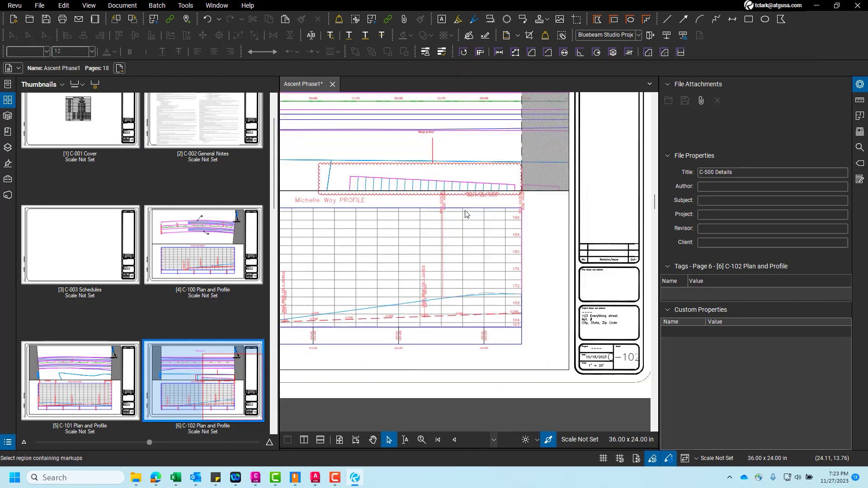
{"action": "scroll", "coordinate": [585, 359], "scroll_direction": "up", "scroll_amount": 2}
{"action": "scroll", "coordinate": [585, 358], "scroll_direction": "down", "scroll_amount": 2}
{"action": "key", "text": "Home"}
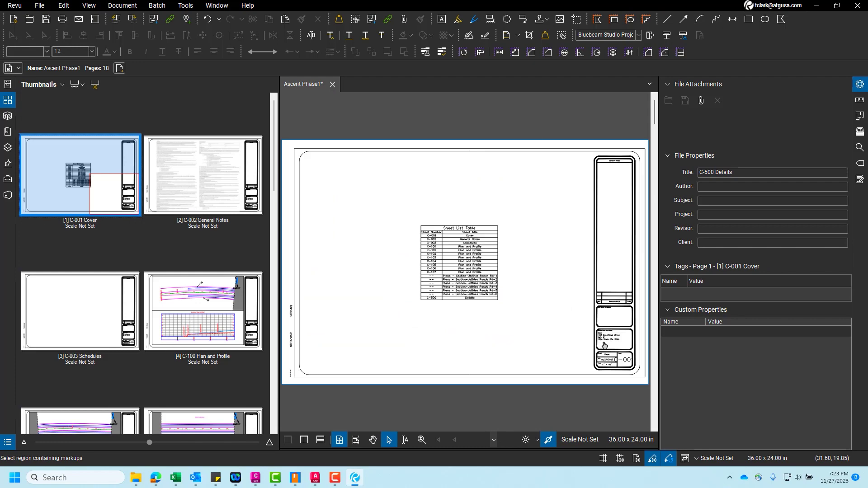
{"action": "scroll", "coordinate": [480, 269], "scroll_direction": "up", "scroll_amount": 2}
{"action": "left_click", "coordinate": [476, 272]}
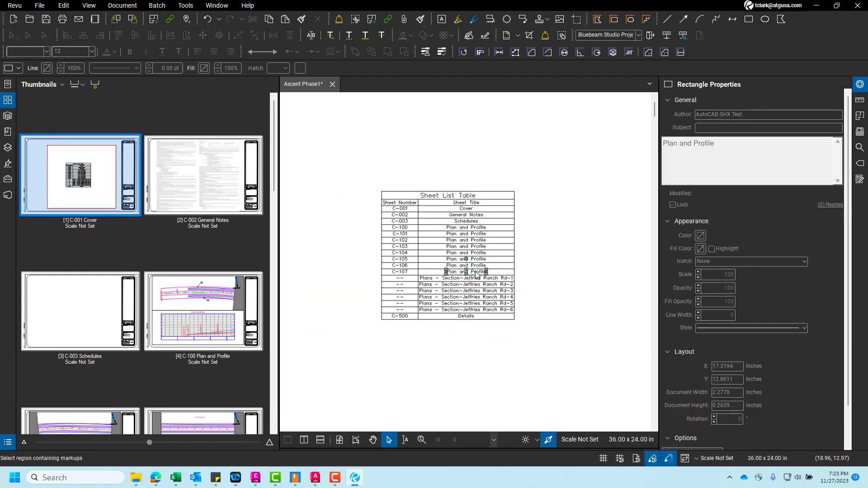
{"action": "scroll", "coordinate": [476, 270], "scroll_direction": "up", "scroll_amount": 2}
{"action": "scroll", "coordinate": [229, 217], "scroll_direction": "down", "scroll_amount": 10}
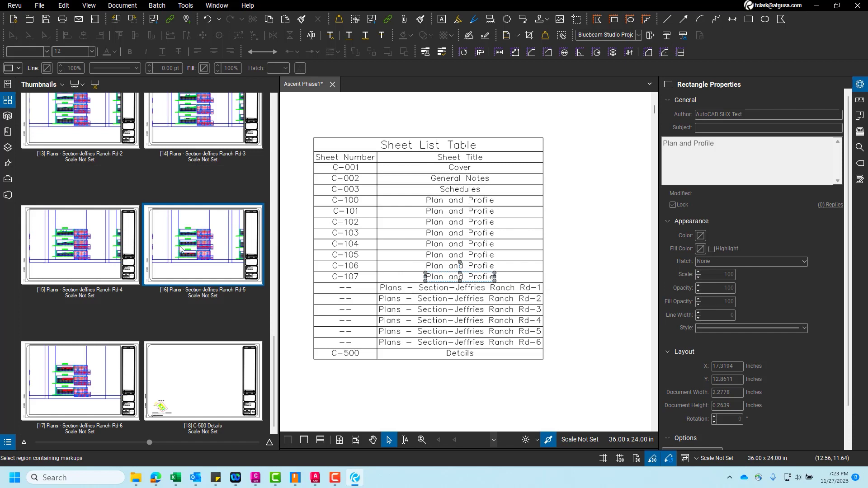
{"action": "scroll", "coordinate": [179, 249], "scroll_direction": "up", "scroll_amount": 10}
{"action": "left_click", "coordinate": [487, 249]}
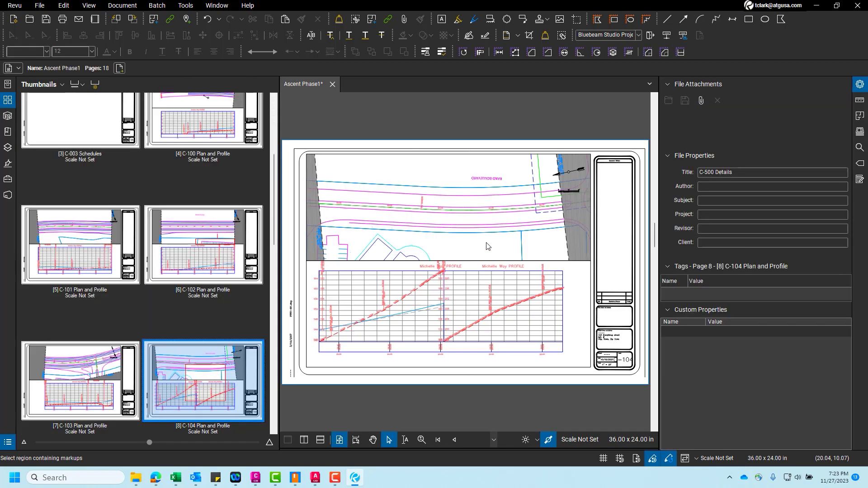
{"action": "scroll", "coordinate": [485, 246], "scroll_direction": "up", "scroll_amount": 3}
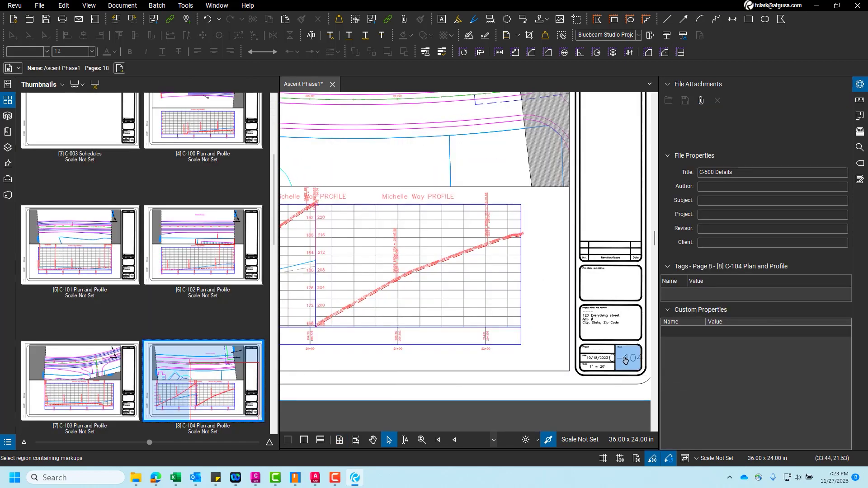
{"action": "left_click", "coordinate": [623, 362]}
Step: Jump to C-104 again and collapse the thumbnails and properties panels
{"action": "scroll", "coordinate": [480, 256], "scroll_direction": "up", "scroll_amount": 3}
{"action": "left_click", "coordinate": [480, 257]}
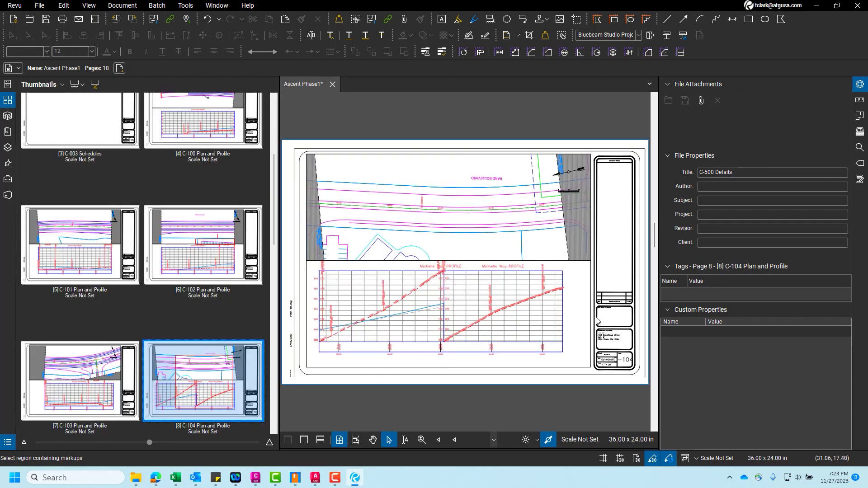
{"action": "scroll", "coordinate": [283, 280], "scroll_direction": "up", "scroll_amount": 3}
{"action": "left_click", "coordinate": [280, 280]}
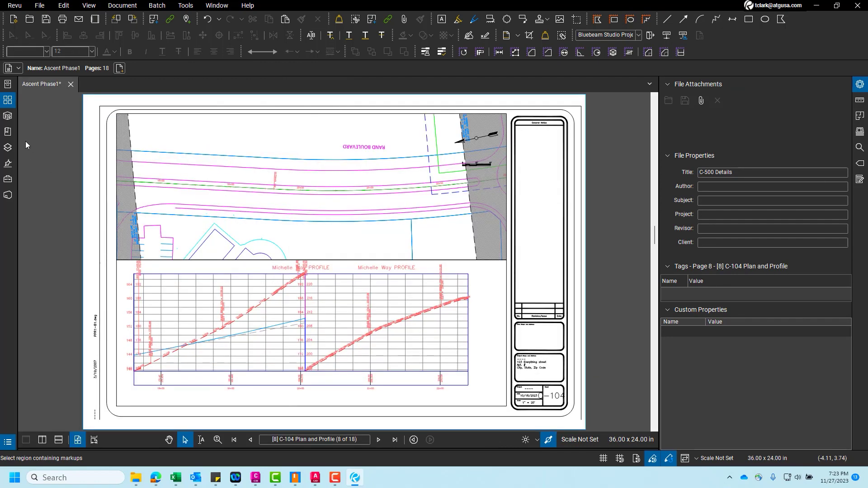
{"action": "left_click", "coordinate": [859, 84]}
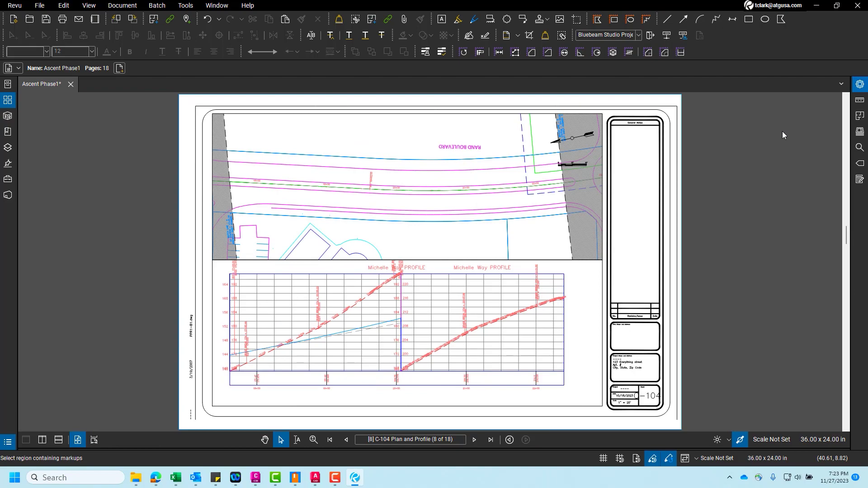
{"action": "scroll", "coordinate": [696, 328], "scroll_direction": "up", "scroll_amount": 8}
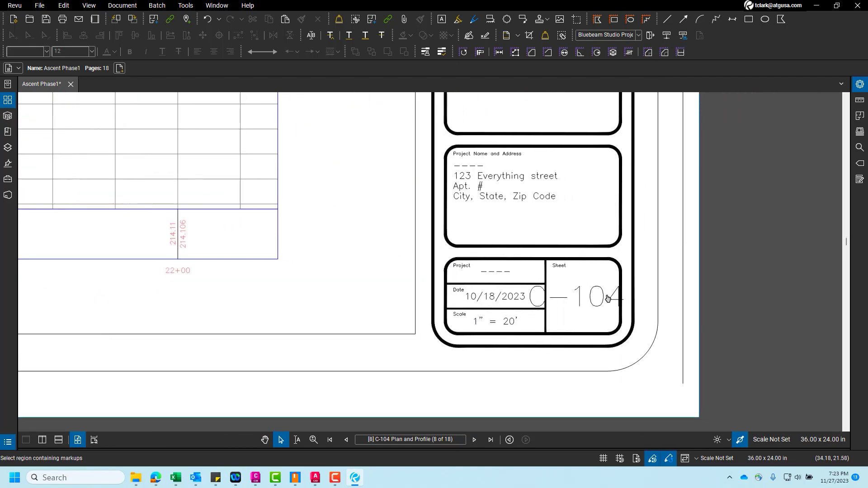
Step: Return to the cover via the C-104 sheet bubble and follow the C-107 link
{"action": "left_click", "coordinate": [568, 298]}
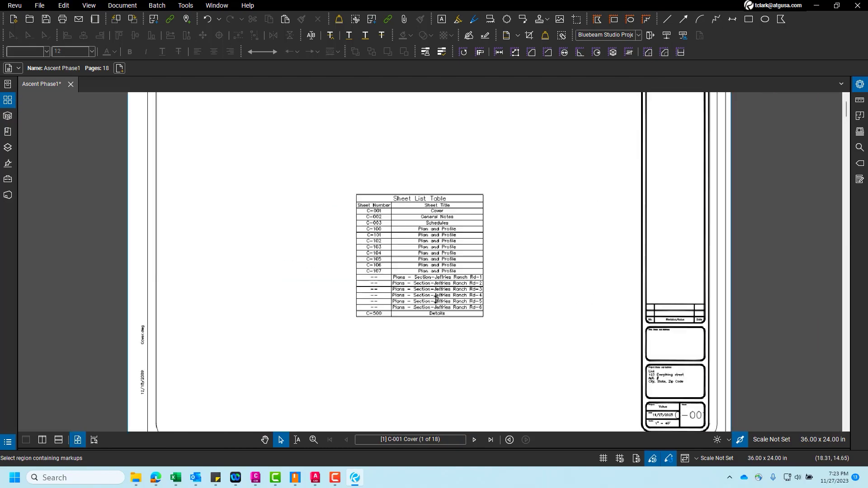
{"action": "scroll", "coordinate": [435, 299], "scroll_direction": "up", "scroll_amount": 3}
{"action": "left_click", "coordinate": [456, 241]}
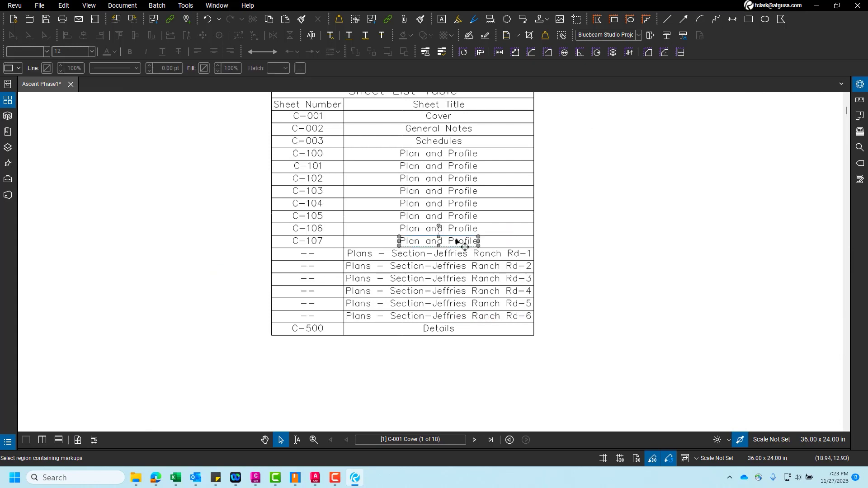
{"action": "left_click", "coordinate": [456, 241]}
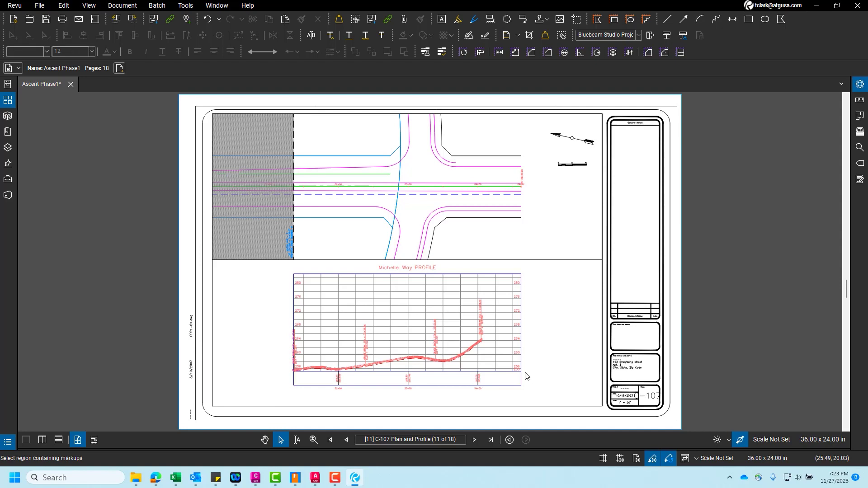
Step: Run Batch OCR on All Pages as CAD Drawings with Detect Vertical Text unchecked
{"action": "left_click", "coordinate": [185, 6]}
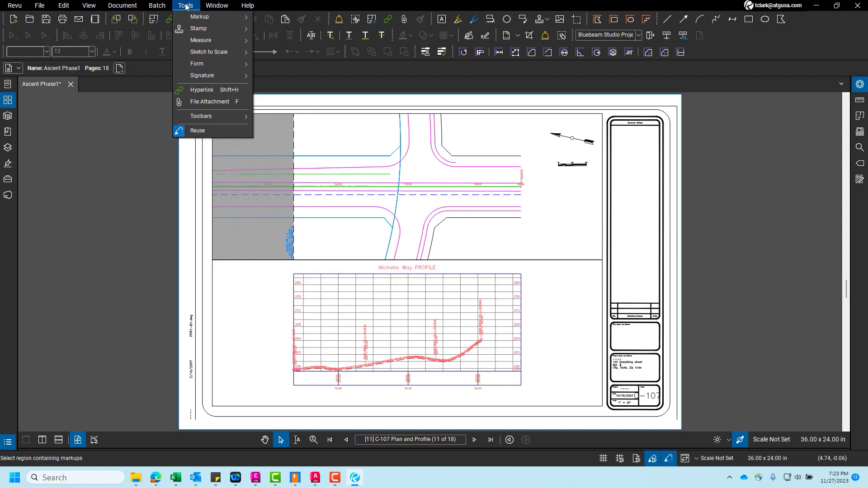
{"action": "mouse_move", "coordinate": [166, 9]}
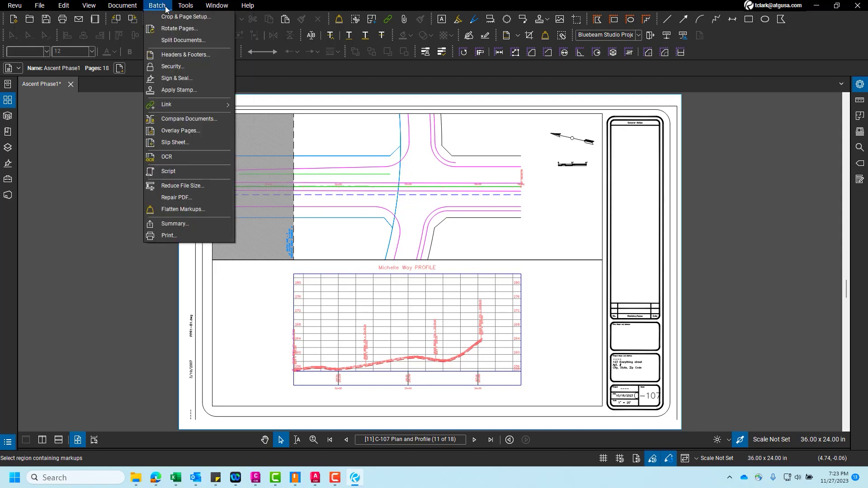
{"action": "left_click", "coordinate": [178, 159]}
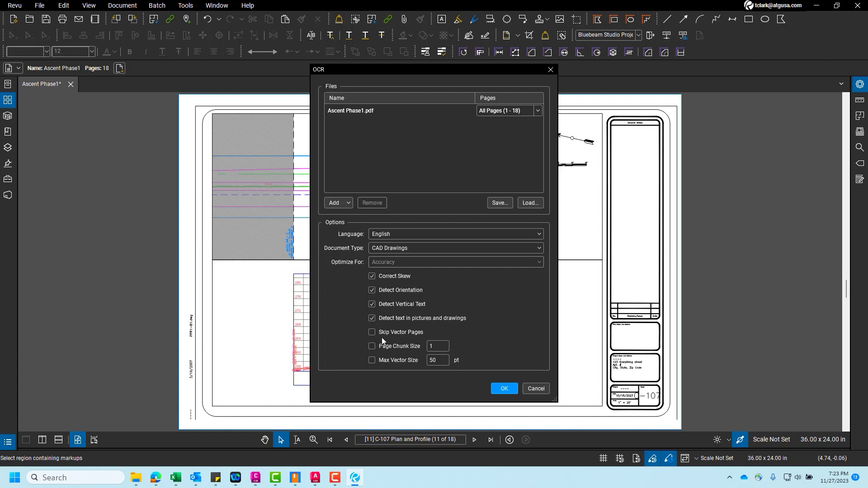
{"action": "left_click", "coordinate": [394, 305]}
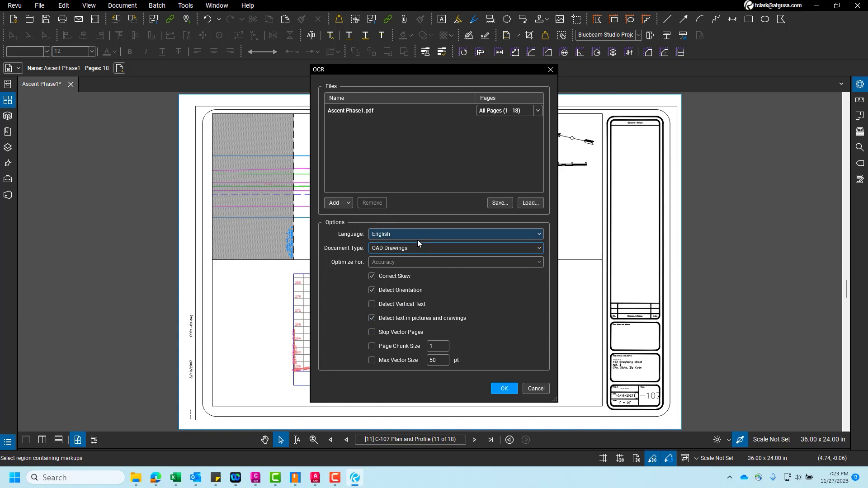
{"action": "left_click", "coordinate": [504, 389]}
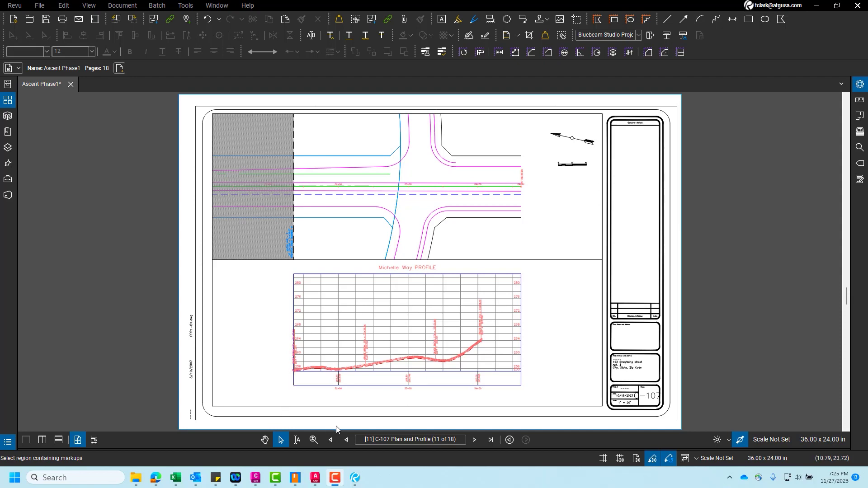
Step: On the C-001 cover, select the Sheet List Table text with Select Text, then clear it
{"action": "left_click", "coordinate": [330, 439]}
{"action": "scroll", "coordinate": [433, 224], "scroll_direction": "up", "scroll_amount": 5}
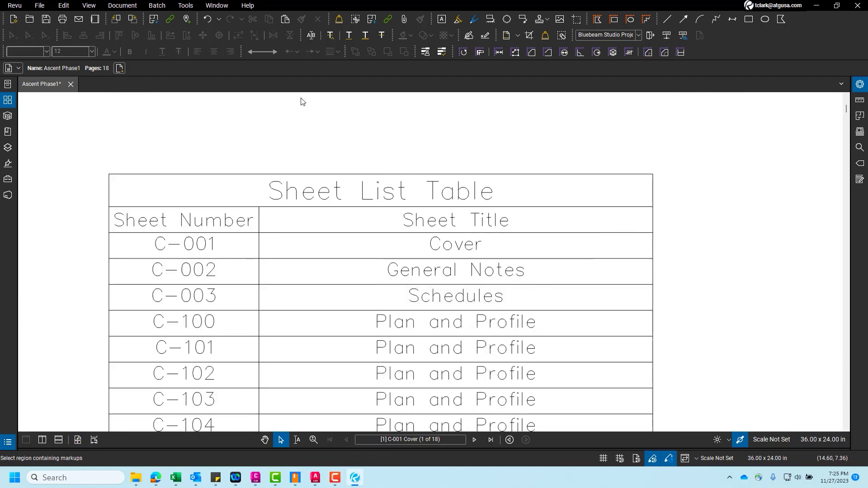
{"action": "left_click", "coordinate": [297, 439]}
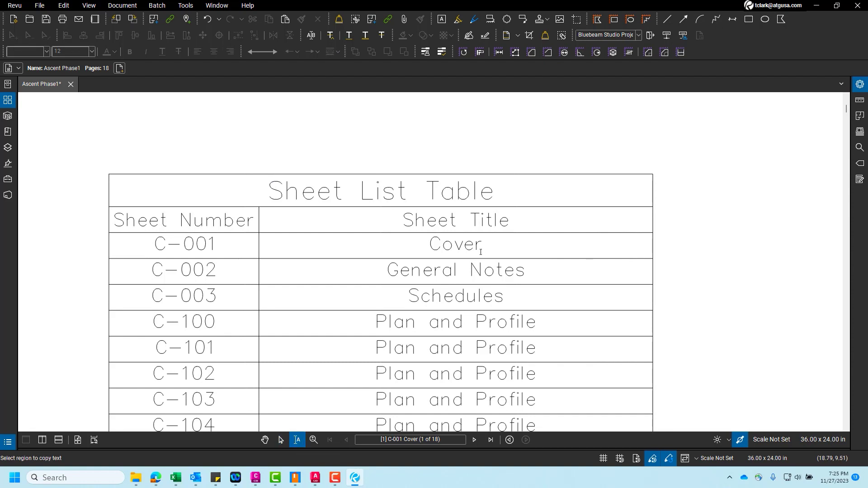
{"action": "left_click_drag", "start_coordinate": [413, 220], "coordinate": [112, 160]}
{"action": "scroll", "coordinate": [203, 368], "scroll_direction": "down", "scroll_amount": 3}
{"action": "scroll", "coordinate": [172, 190], "scroll_direction": "up", "scroll_amount": 2}
{"action": "left_click", "coordinate": [138, 148]}
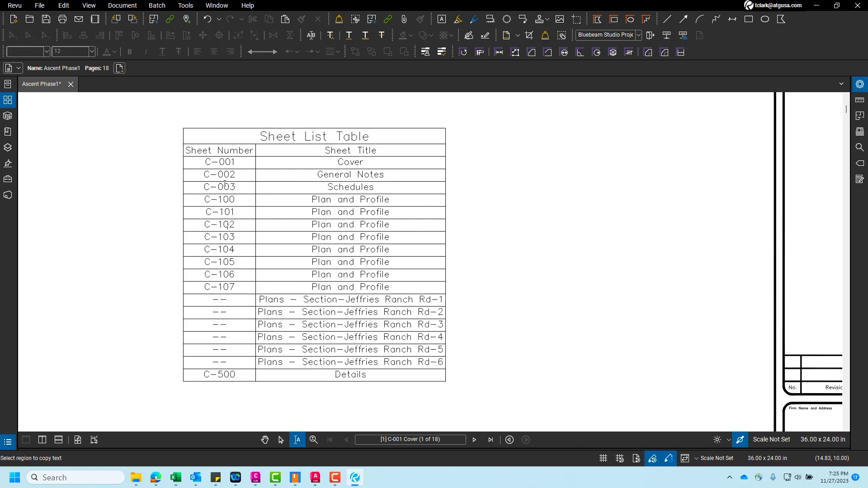
{"action": "left_click", "coordinate": [160, 5]}
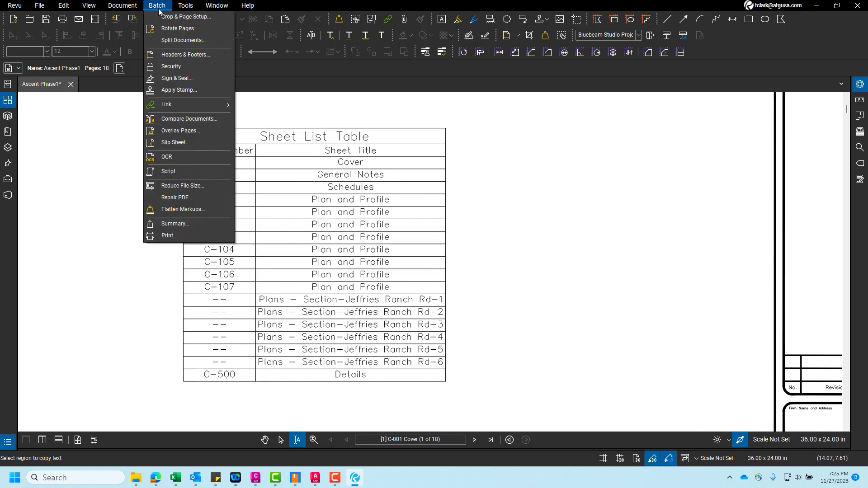
{"action": "mouse_move", "coordinate": [173, 109]}
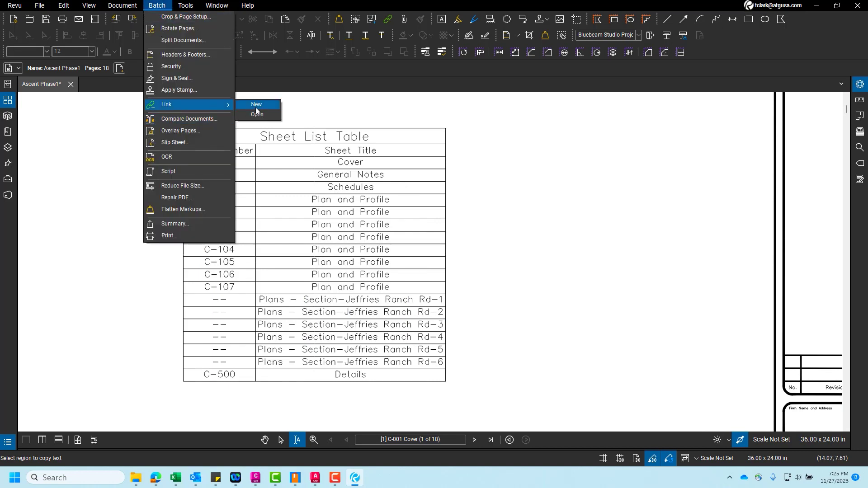
{"action": "left_click", "coordinate": [256, 108]}
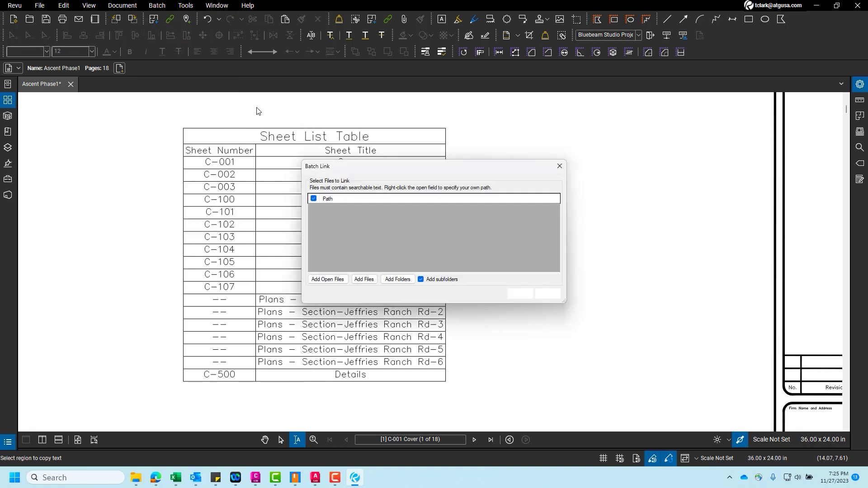
{"action": "left_click", "coordinate": [341, 280]}
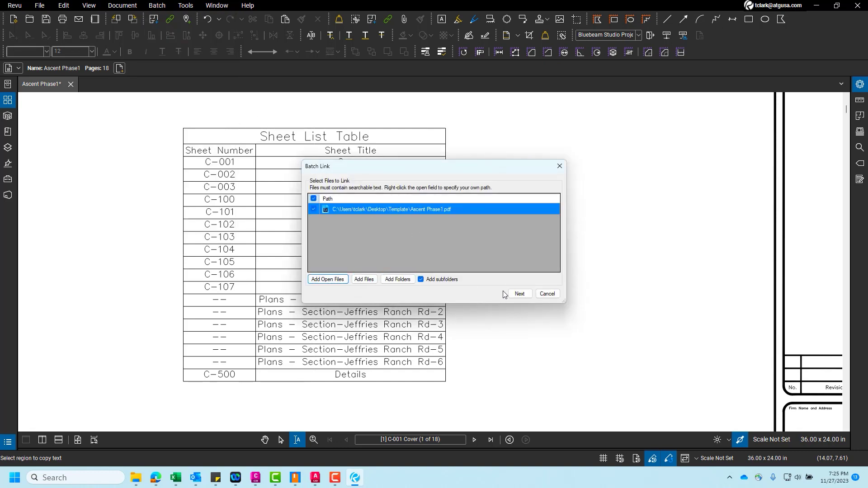
{"action": "left_click", "coordinate": [519, 294]}
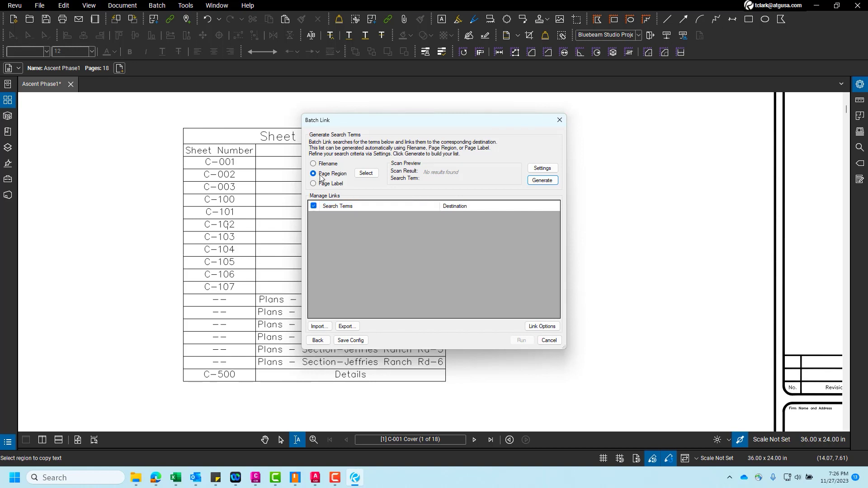
{"action": "left_click", "coordinate": [329, 164]}
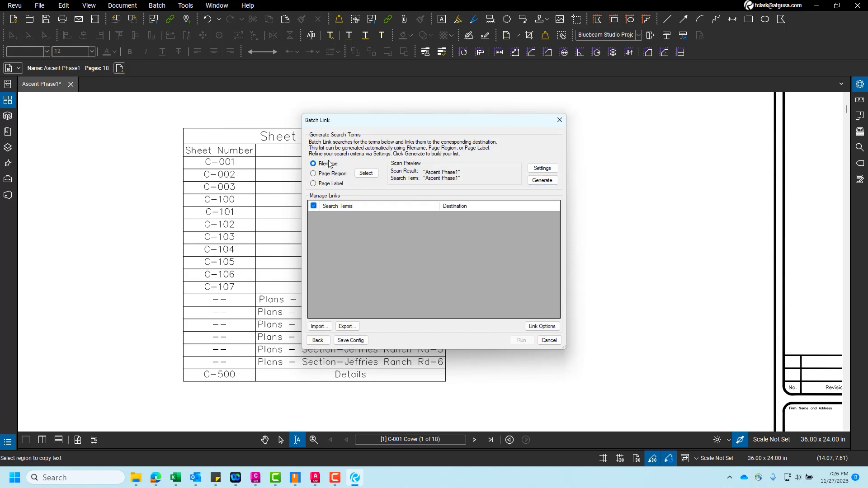
{"action": "left_click", "coordinate": [329, 185]}
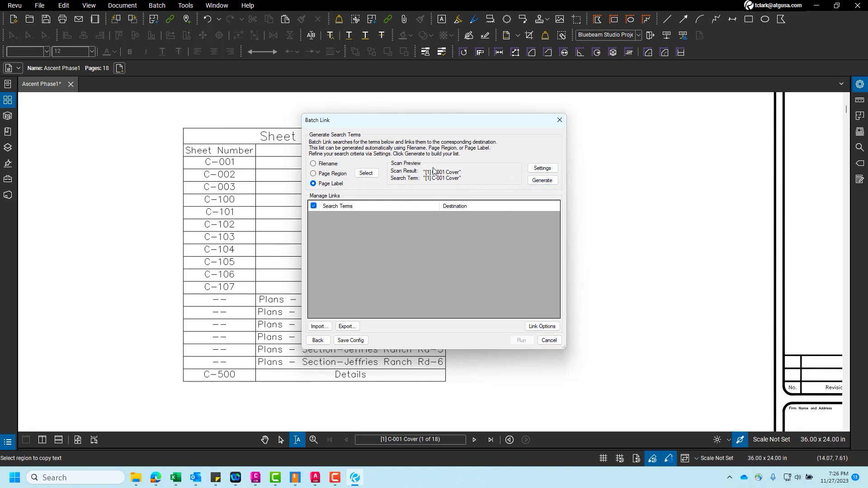
{"action": "left_click", "coordinate": [549, 340]}
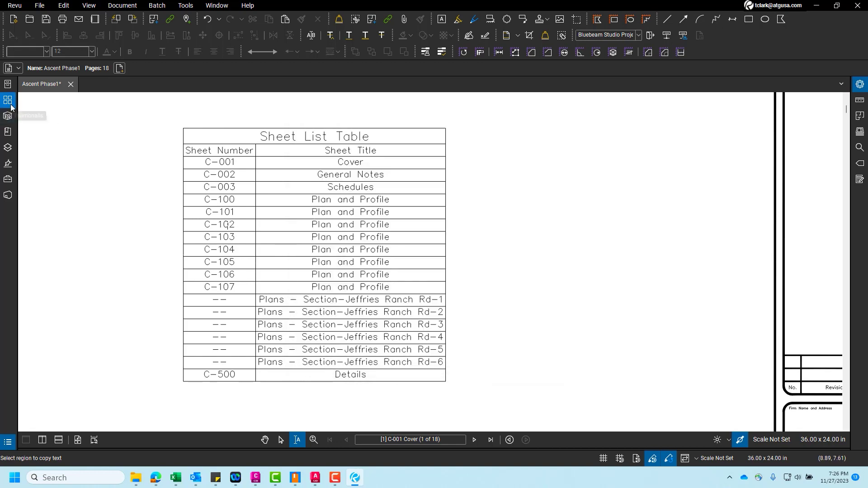
Step: Show the page thumbnails and bring up page options for the cover and page 4
{"action": "left_click", "coordinate": [8, 100]}
{"action": "right_click", "coordinate": [94, 170]}
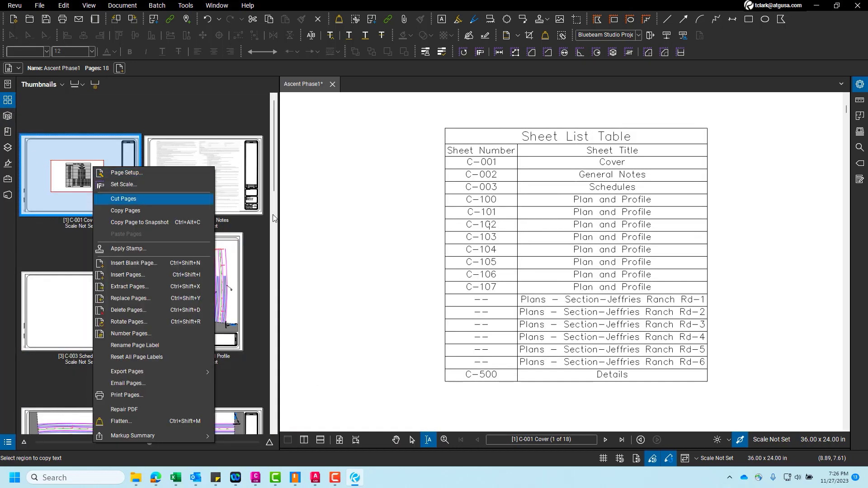
{"action": "key", "text": "Escape"}
{"action": "scroll", "coordinate": [249, 271], "scroll_direction": "down", "scroll_amount": 10}
{"action": "scroll", "coordinate": [213, 266], "scroll_direction": "up", "scroll_amount": 10}
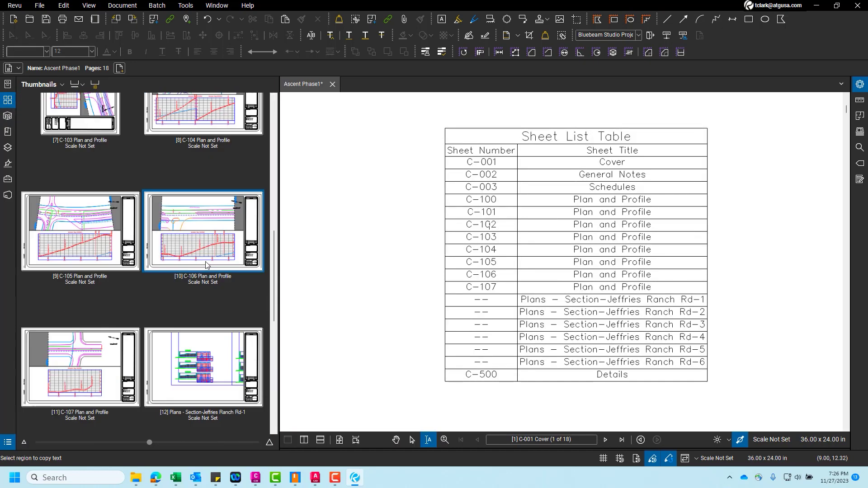
{"action": "right_click", "coordinate": [210, 256]}
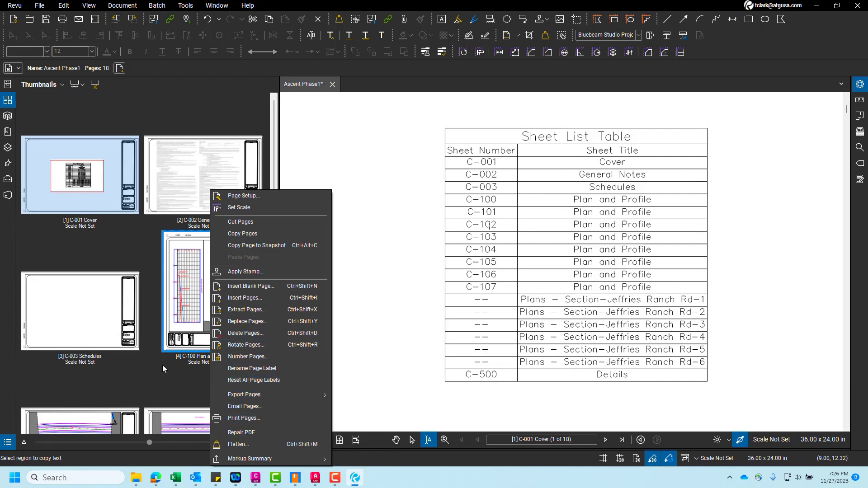
{"action": "scroll", "coordinate": [158, 316], "scroll_direction": "down", "scroll_amount": 5}
{"action": "scroll", "coordinate": [151, 280], "scroll_direction": "up", "scroll_amount": 3}
Step: Rotate the C-100 Plan and Profile page to landscape with Rotate Pages
{"action": "left_click", "coordinate": [146, 258]}
{"action": "left_click", "coordinate": [204, 141]}
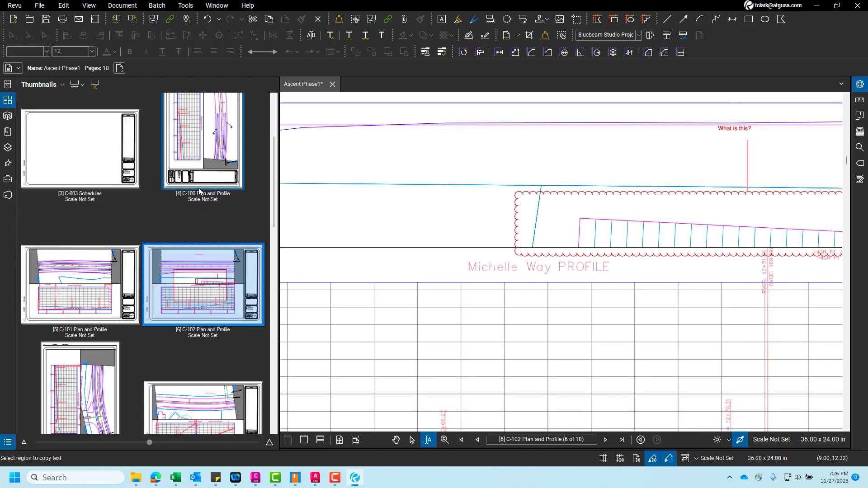
{"action": "right_click", "coordinate": [97, 384]}
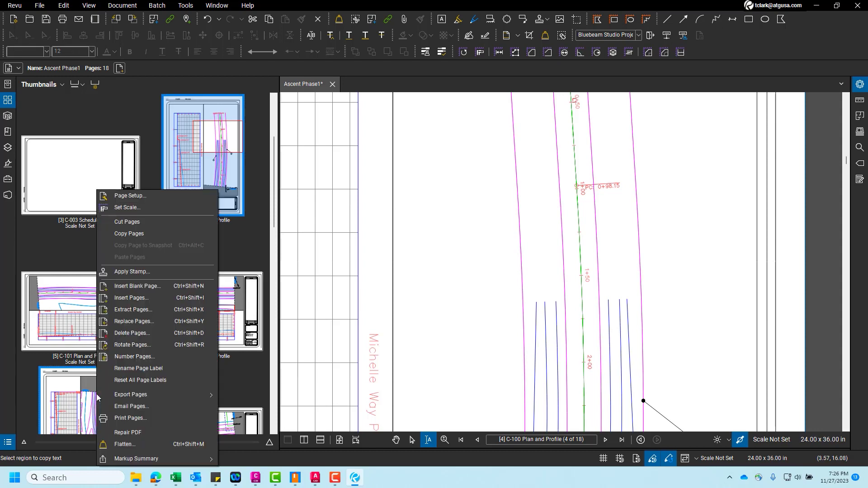
{"action": "left_click", "coordinate": [133, 345]}
{"action": "left_click", "coordinate": [516, 314]}
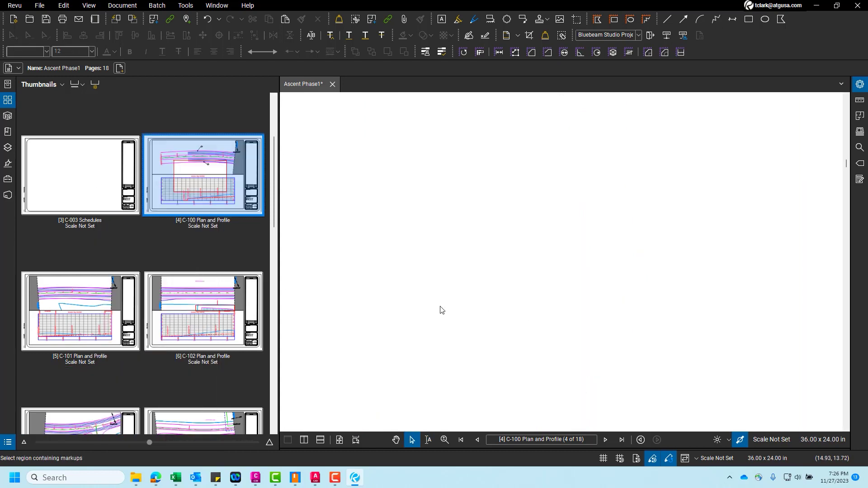
{"action": "scroll", "coordinate": [135, 239], "scroll_direction": "up", "scroll_amount": 2}
{"action": "left_click", "coordinate": [70, 195]}
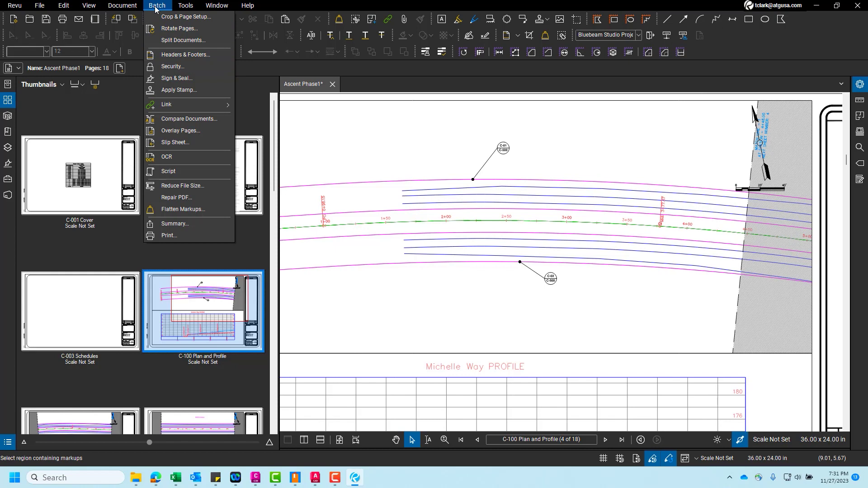
Step: Start a new Batch Link job with the open Ascent Phase1.pdf added
{"action": "left_click", "coordinate": [254, 104]}
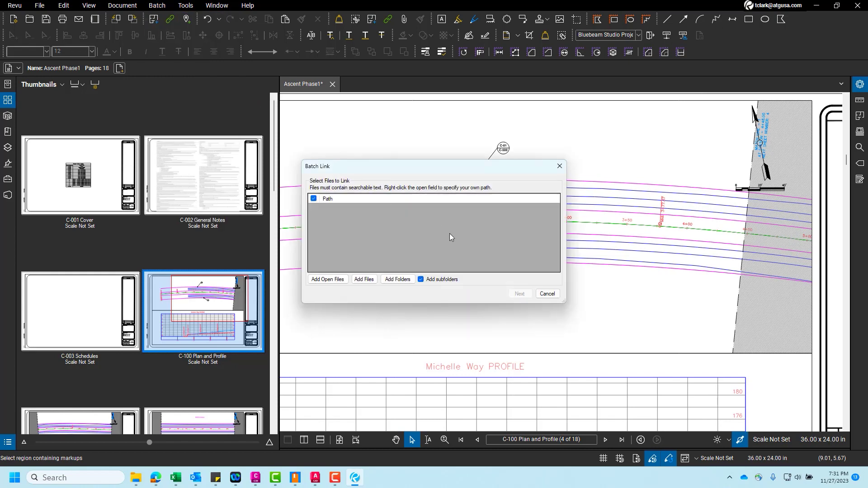
{"action": "left_click", "coordinate": [327, 279]}
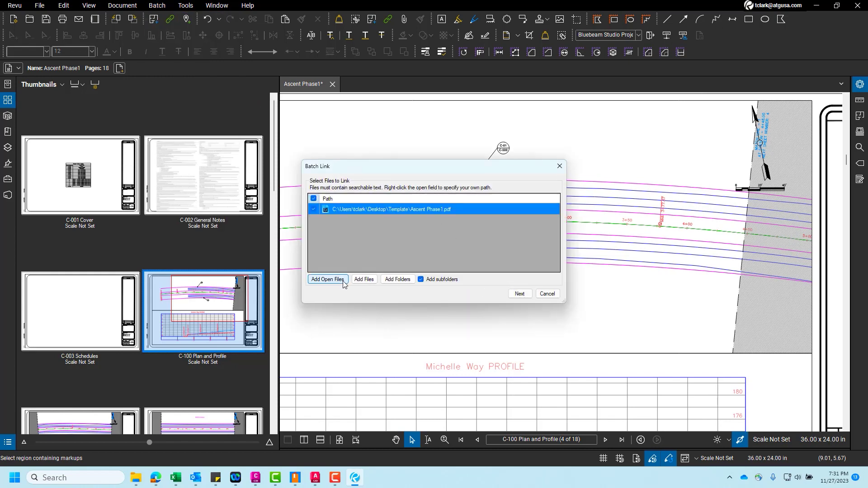
{"action": "left_click", "coordinate": [520, 293]}
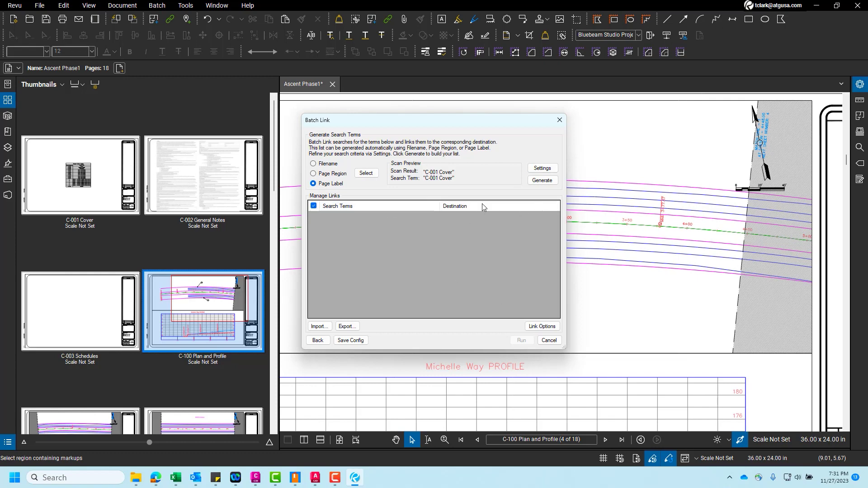
Step: Set the search-term Filter Mode to First from start with Space
{"action": "left_click", "coordinate": [539, 168]}
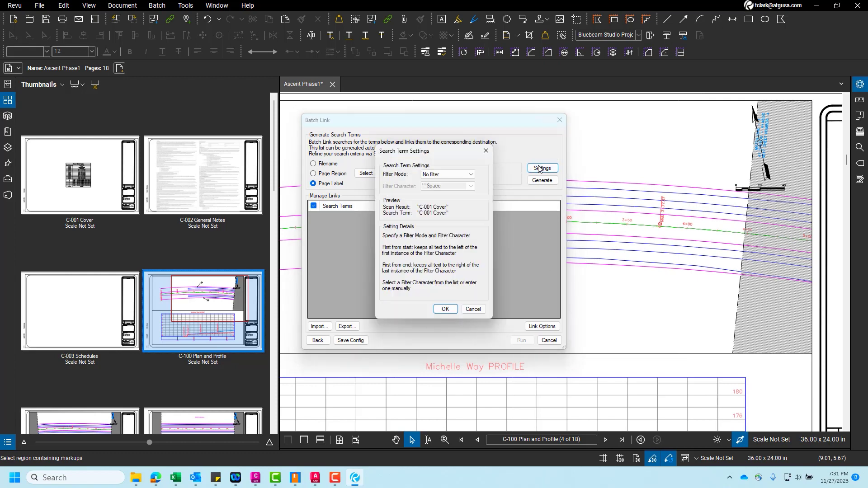
{"action": "left_click", "coordinate": [454, 176]}
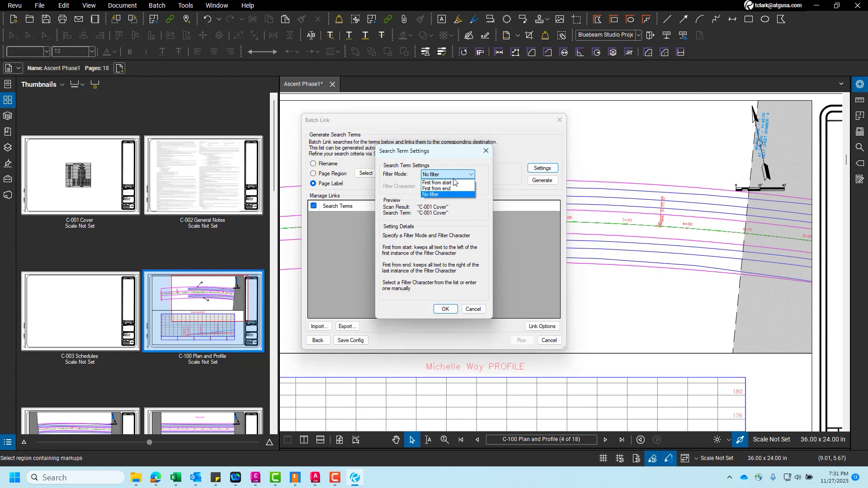
{"action": "left_click", "coordinate": [442, 182]}
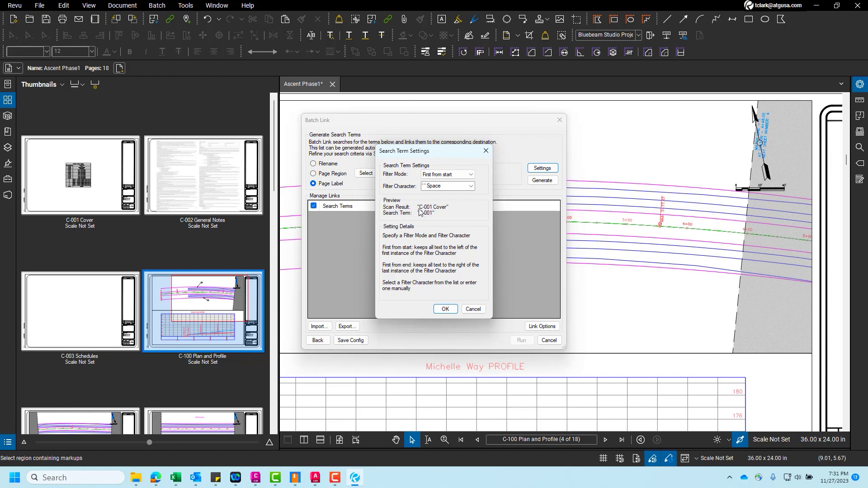
{"action": "left_click", "coordinate": [443, 313]}
Step: Generate the link list, delete the six duplicate Plans entries, and run it for 10 hyperlinks
{"action": "left_click", "coordinate": [544, 181]}
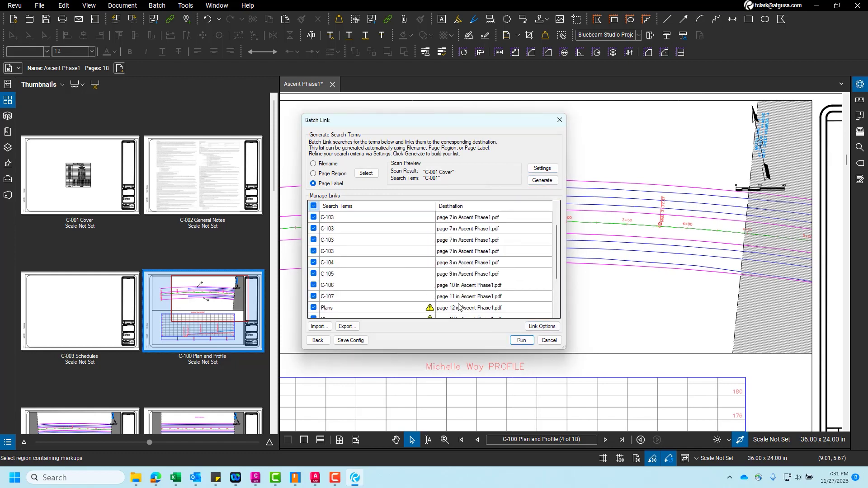
{"action": "scroll", "coordinate": [463, 288], "scroll_direction": "down", "scroll_amount": 1}
{"action": "scroll", "coordinate": [463, 288], "scroll_direction": "down", "scroll_amount": 2}
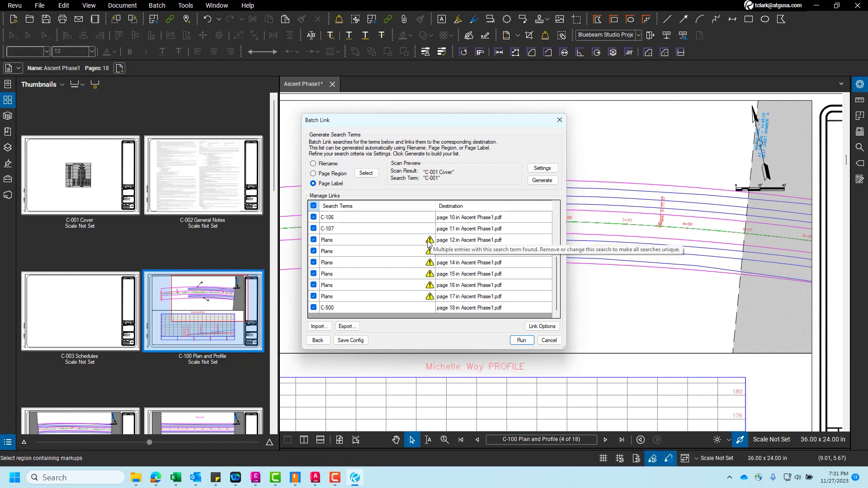
{"action": "left_click", "coordinate": [406, 245]}
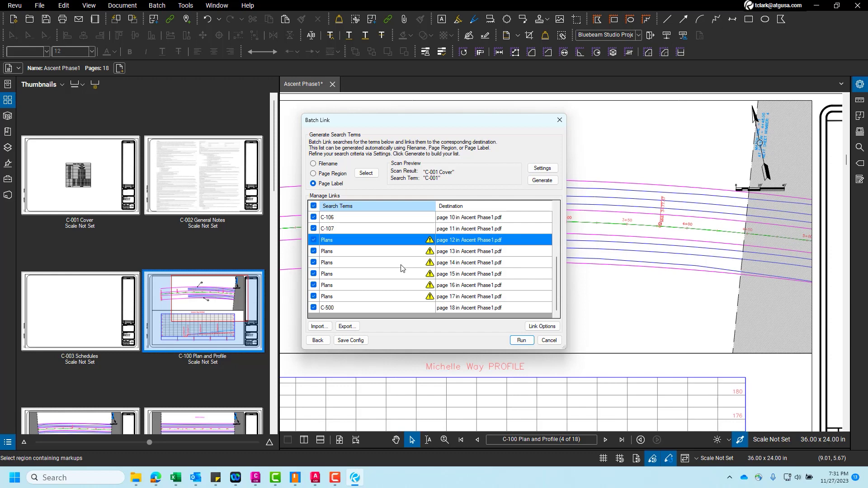
{"action": "left_click", "coordinate": [391, 296], "text": "shift"}
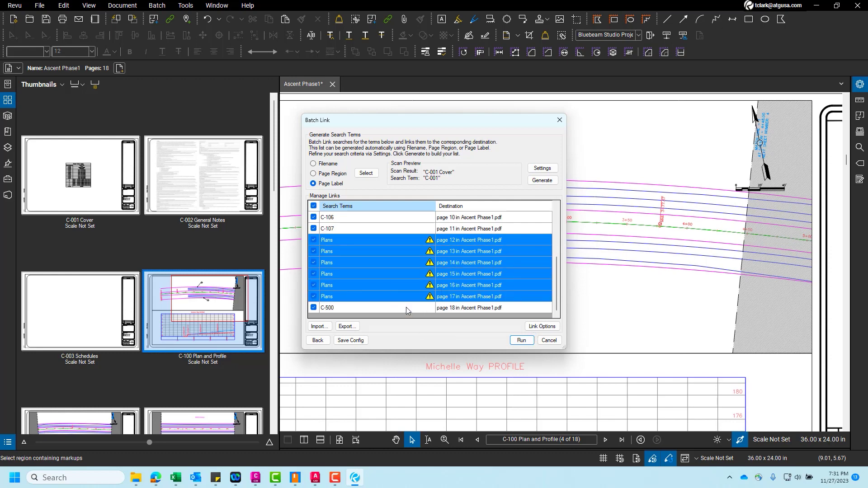
{"action": "key", "text": "Delete"}
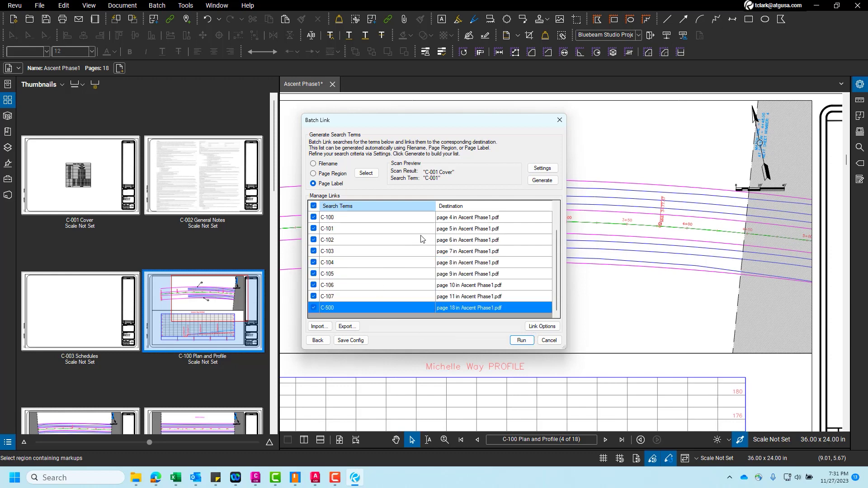
{"action": "scroll", "coordinate": [364, 229], "scroll_direction": "up", "scroll_amount": 1}
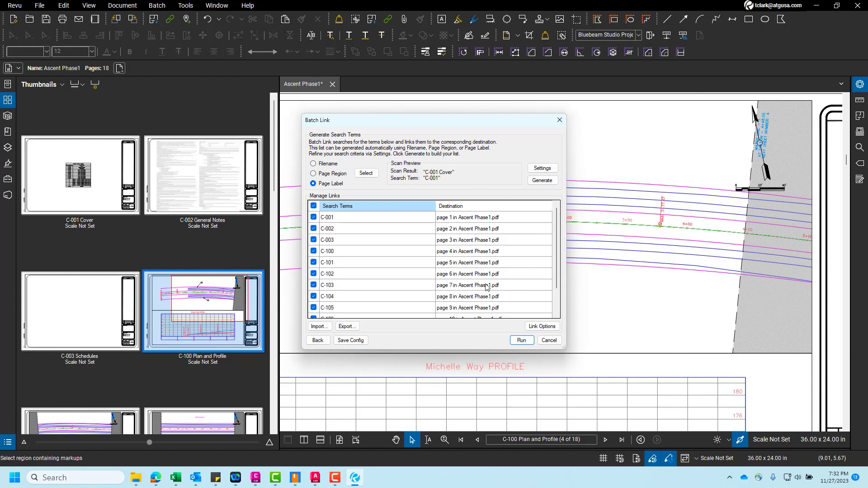
{"action": "left_click", "coordinate": [520, 342]}
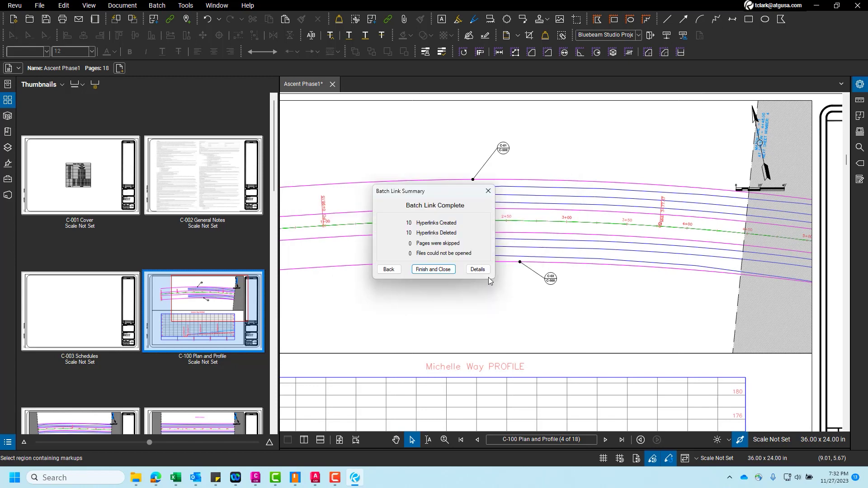
Step: Close the summary, then test the title-block number, C-100 sheet-list link and C-01 bubble links
{"action": "left_click", "coordinate": [427, 270]}
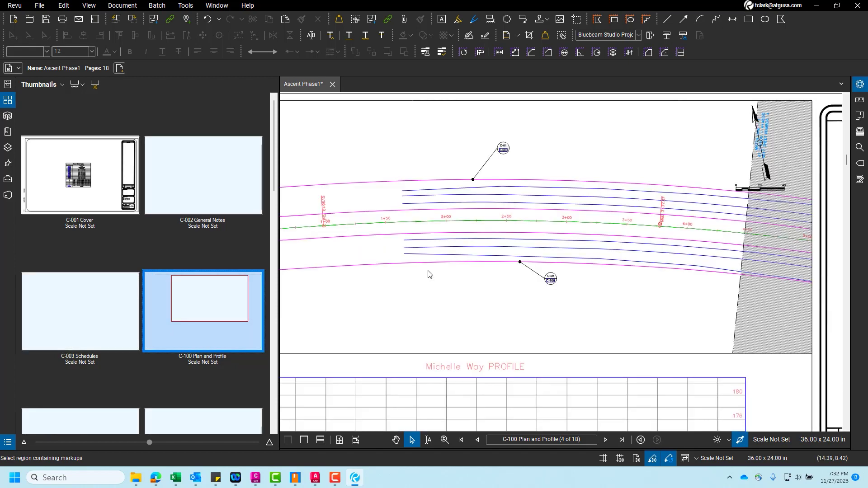
{"action": "scroll", "coordinate": [555, 286], "scroll_direction": "down", "scroll_amount": 5}
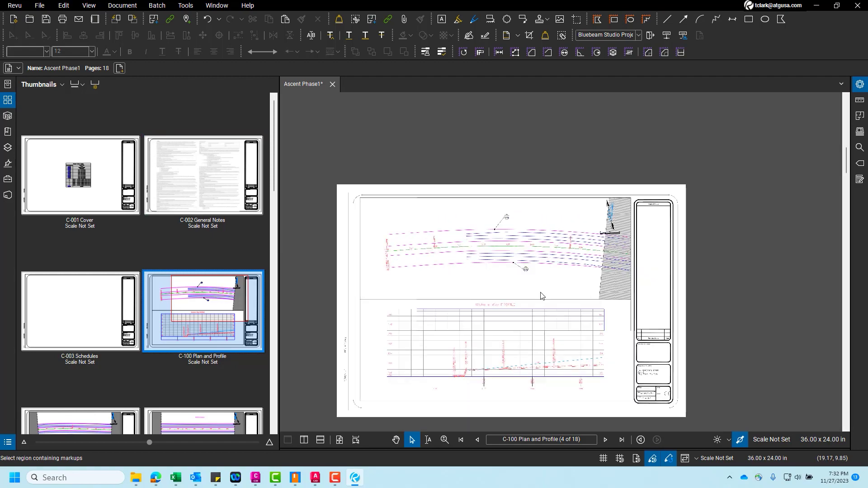
{"action": "scroll", "coordinate": [664, 378], "scroll_direction": "up", "scroll_amount": 5}
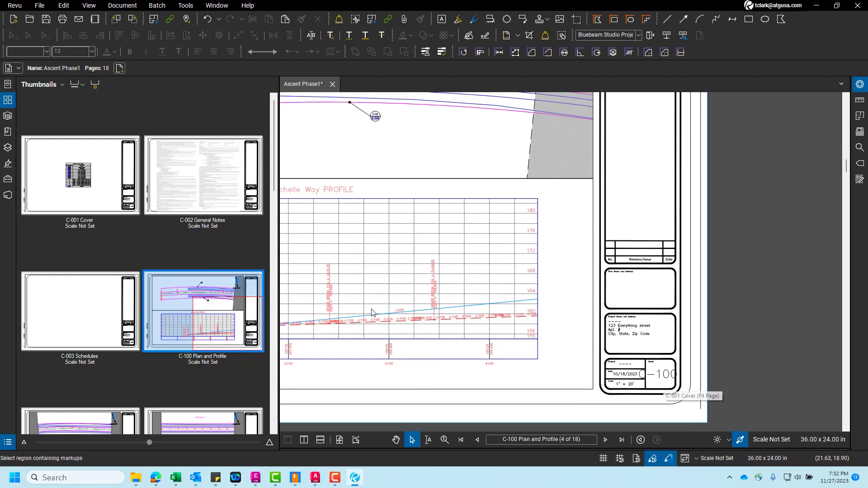
{"action": "left_click", "coordinate": [664, 380]}
{"action": "scroll", "coordinate": [539, 188], "scroll_direction": "up", "scroll_amount": 6}
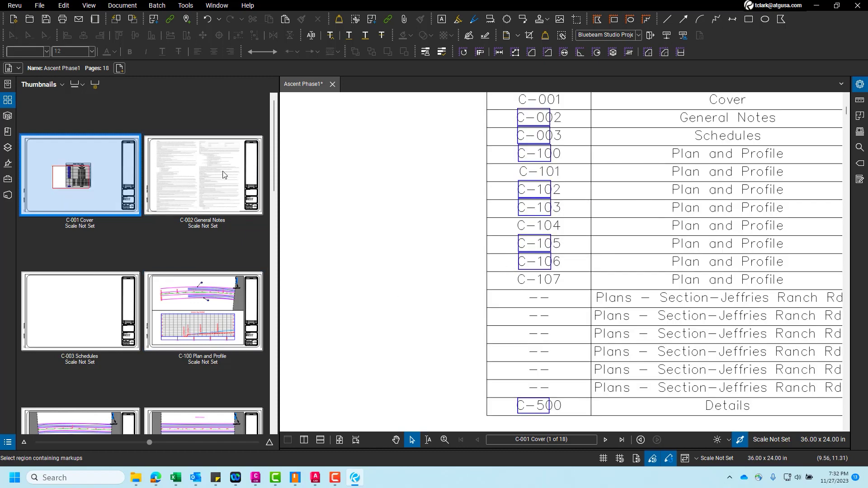
{"action": "left_click", "coordinate": [536, 153]}
{"action": "scroll", "coordinate": [577, 217], "scroll_direction": "up", "scroll_amount": 4}
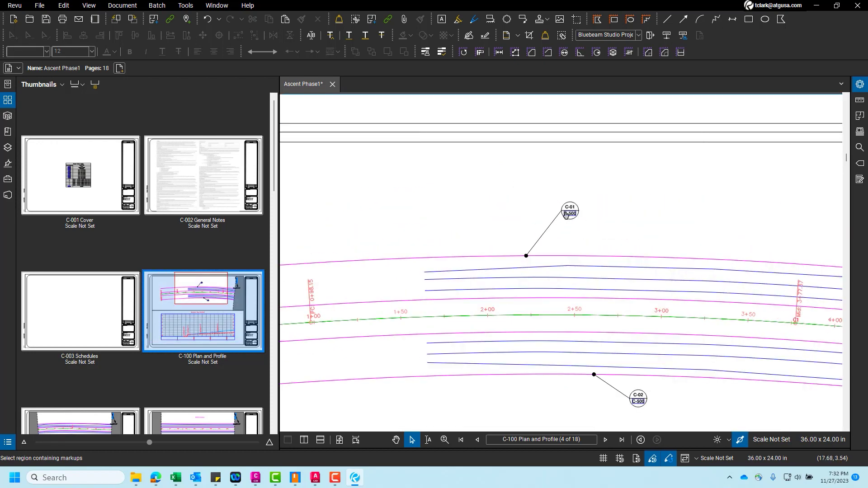
{"action": "left_click", "coordinate": [81, 175]}
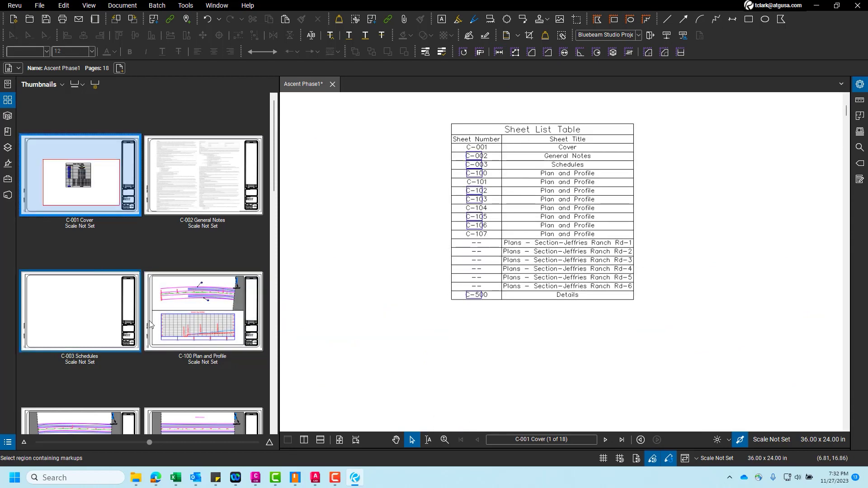
{"action": "left_click", "coordinate": [204, 311]}
{"action": "middle_click_drag", "start_coordinate": [588, 241], "coordinate": [535, 254]}
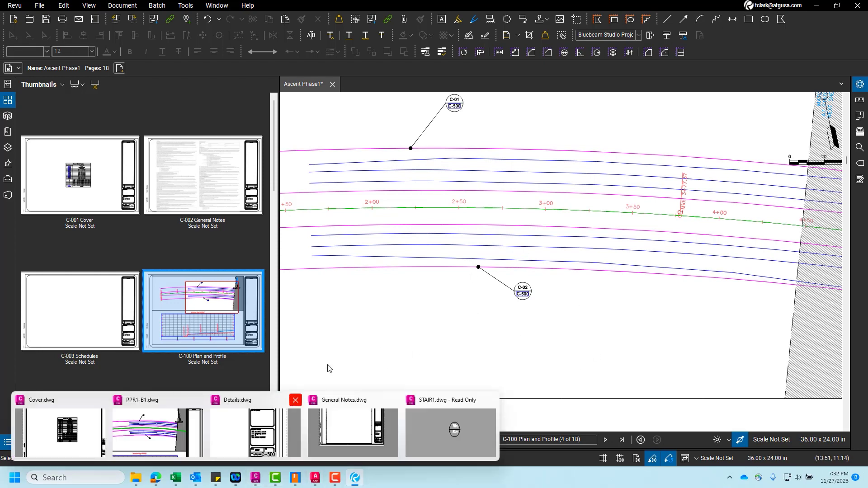
Step: Display C-002 General Notes (page 2 of 18) fitted to the window
{"action": "scroll", "coordinate": [415, 302], "scroll_direction": "down", "scroll_amount": 4}
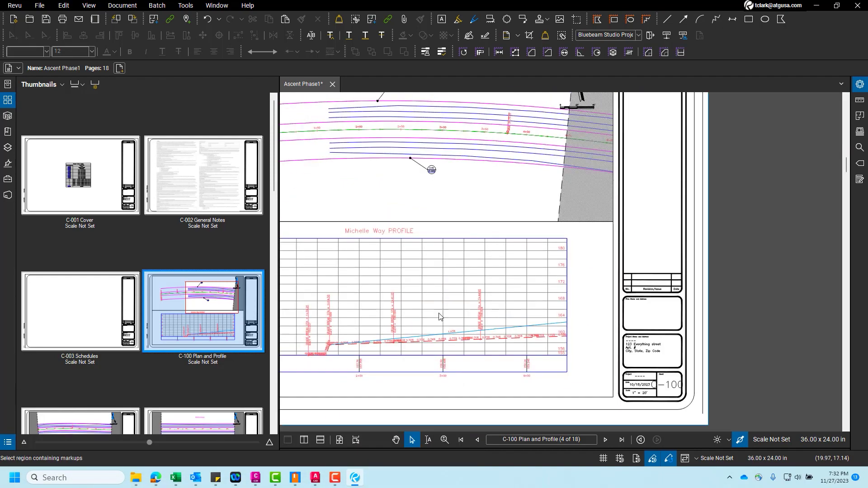
{"action": "left_click", "coordinate": [112, 211]}
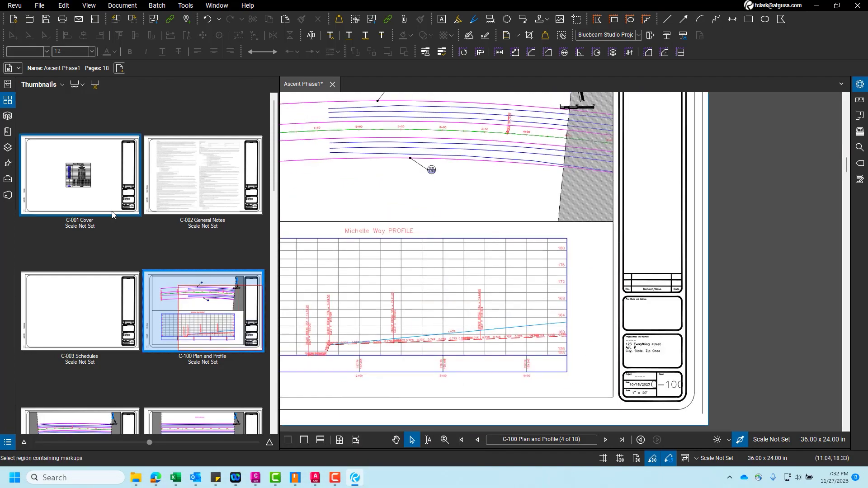
{"action": "left_click", "coordinate": [203, 181]}
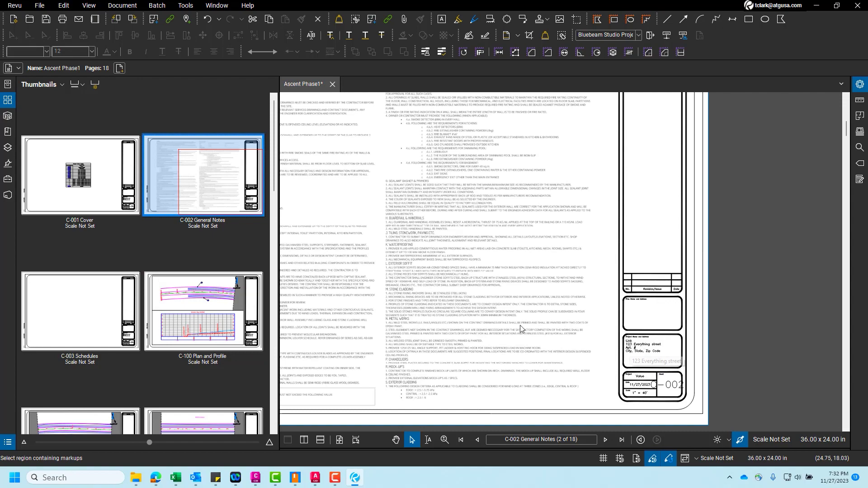
{"action": "scroll", "coordinate": [427, 304], "scroll_direction": "down", "scroll_amount": 2}
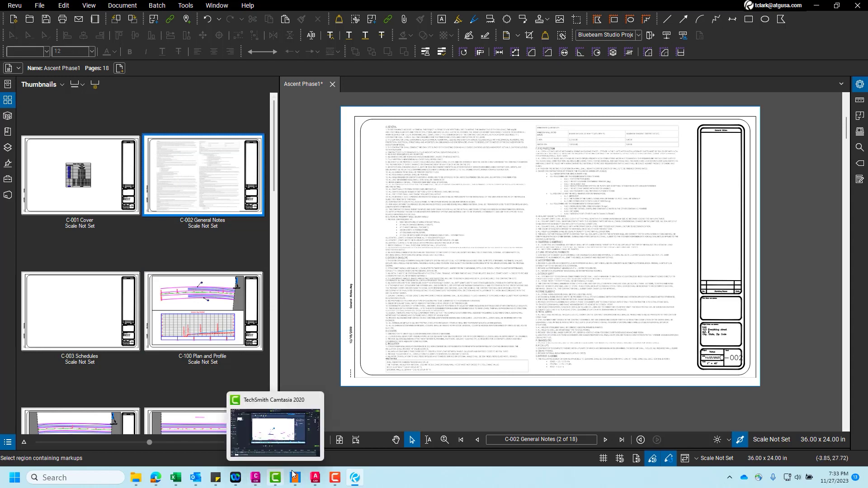
{"action": "left_click", "coordinate": [281, 450]}
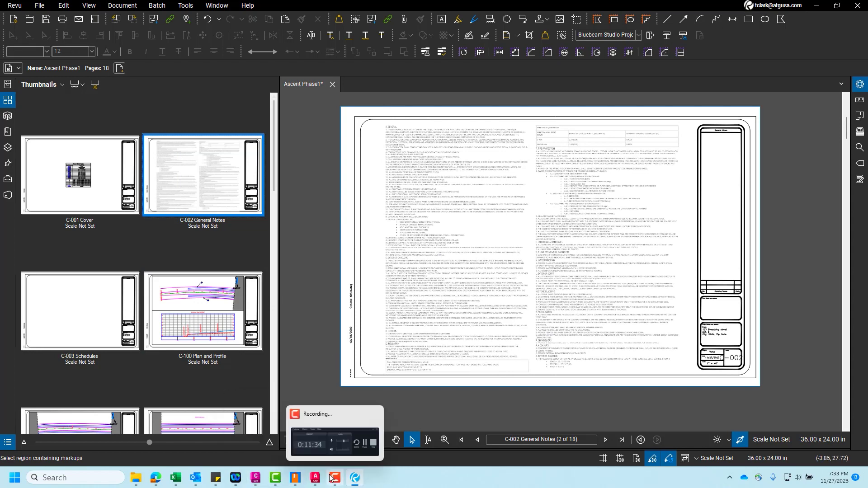
{"action": "left_click", "coordinate": [328, 327]}
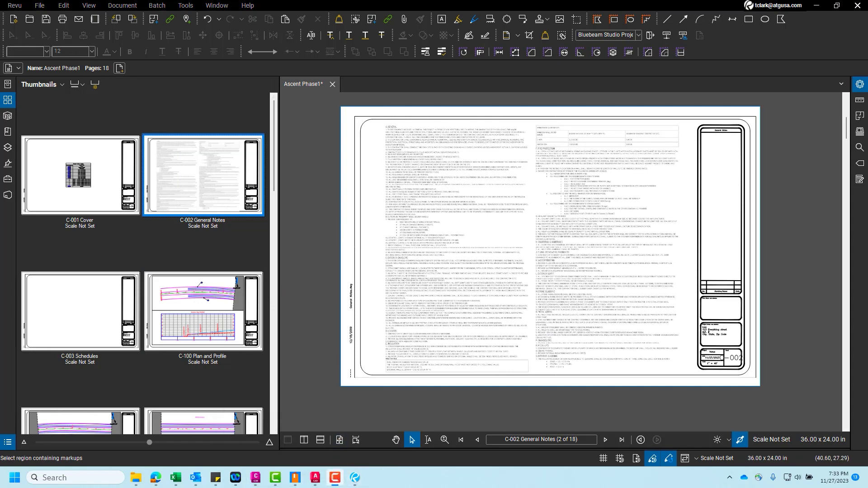